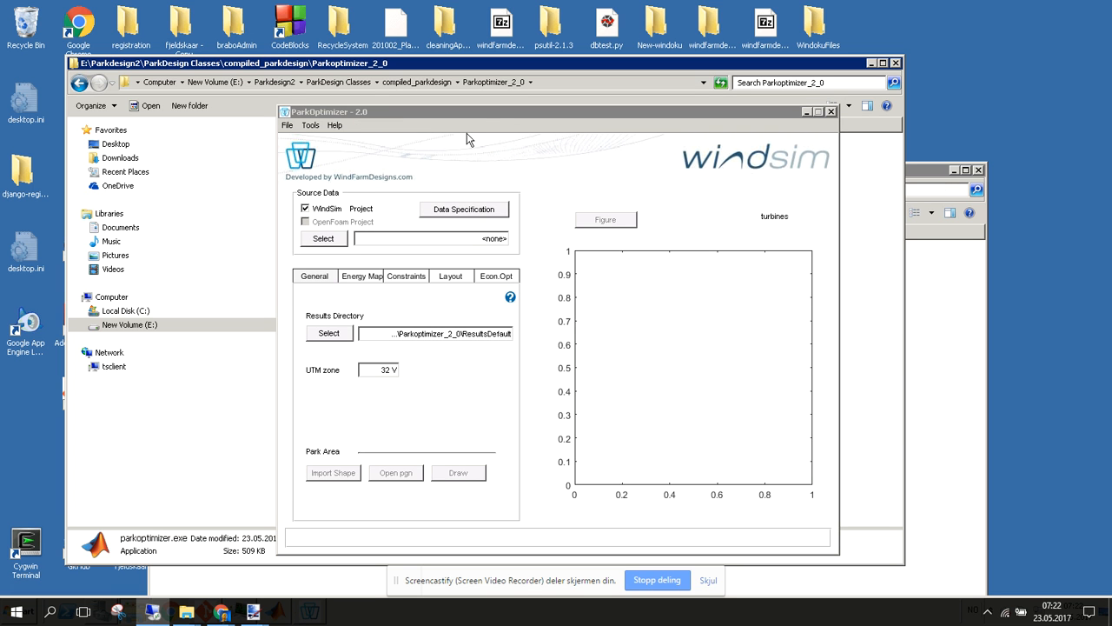
Look over the economic optimization settings and return to the general settings
drag(477, 114, 457, 96)
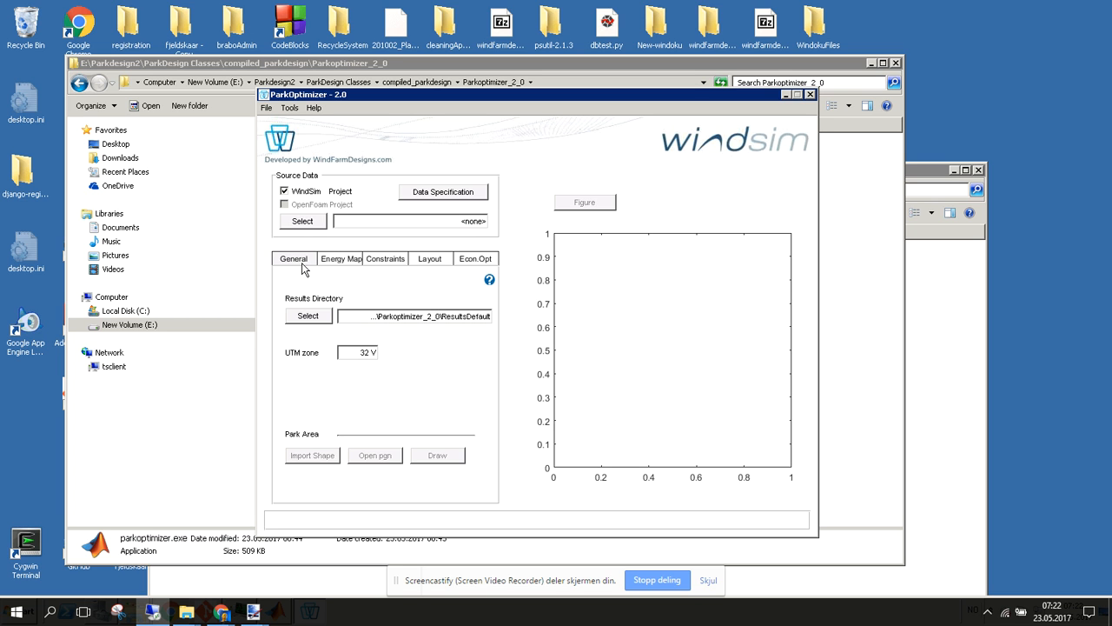
click(466, 263)
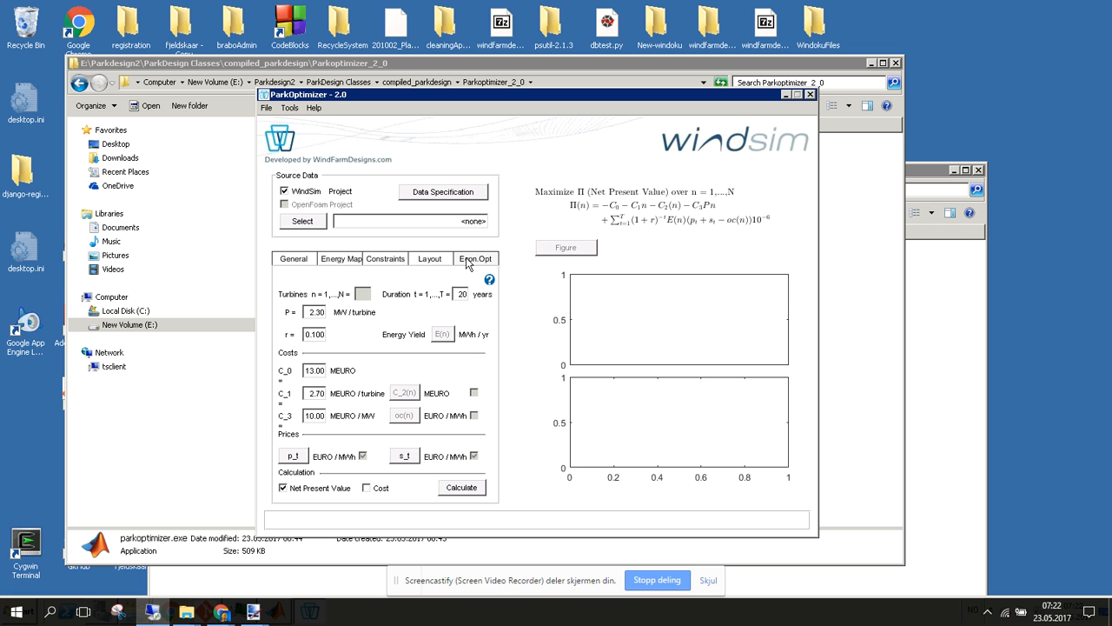
click(307, 263)
Begin selecting the WindSim project and browse to the WindFarmDesigns test cases folder on New Volume (E:)
click(318, 228)
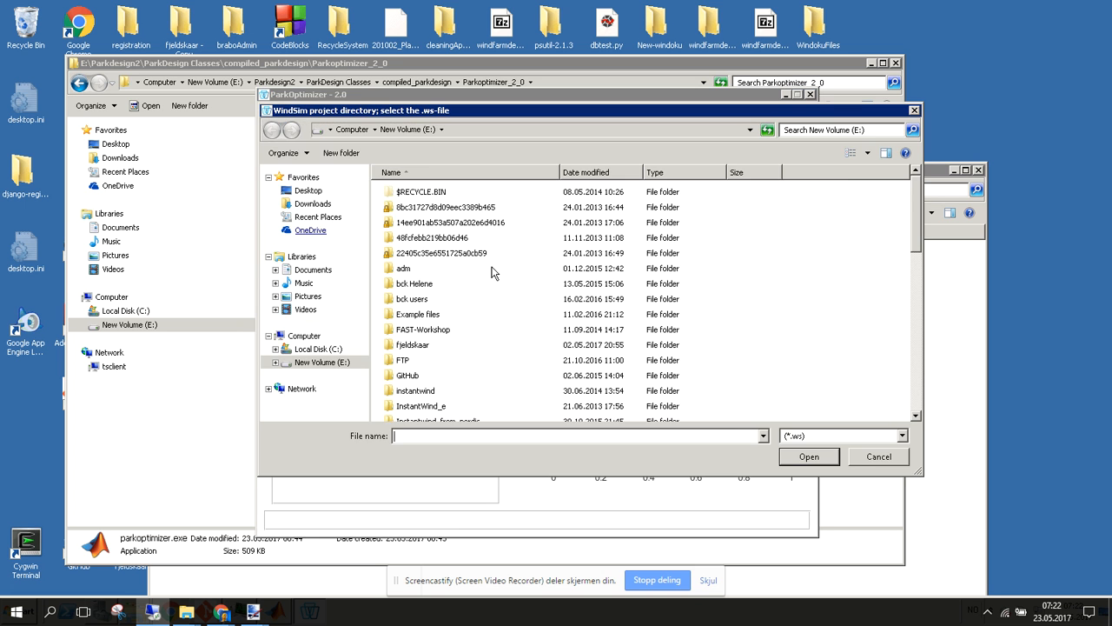
click(468, 320)
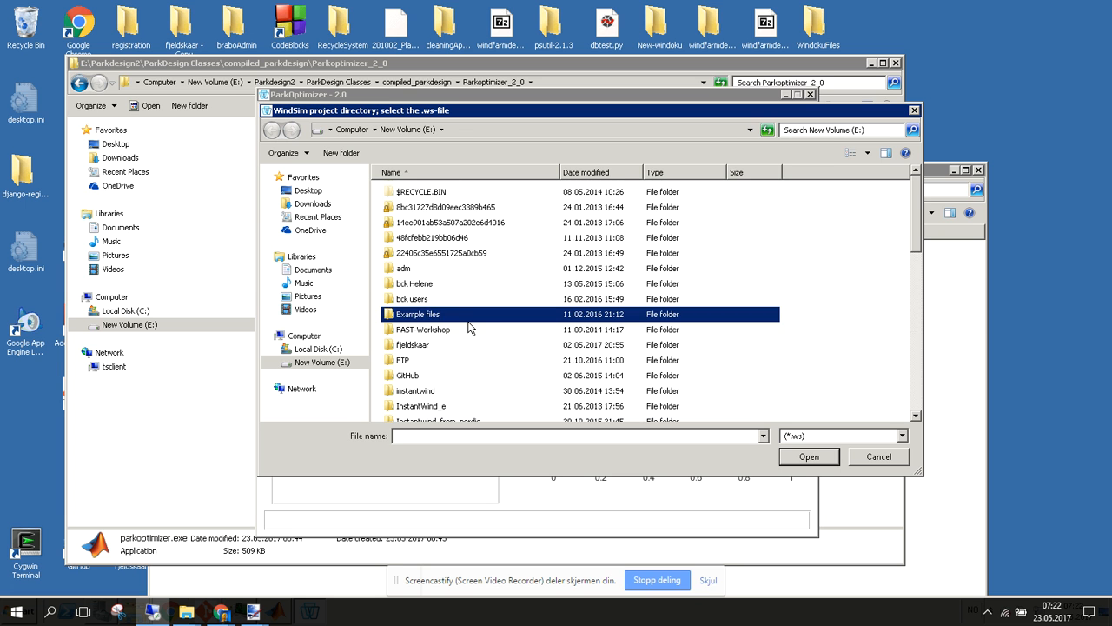
text(wi)
key(Return)
Load the WindSim project file Jektheia.ws from the awea17 demo folder
key(Down)
key(Down)
key(Down)
key(Down)
key(Down)
key(Down)
key(Down)
key(Down)
key(Down)
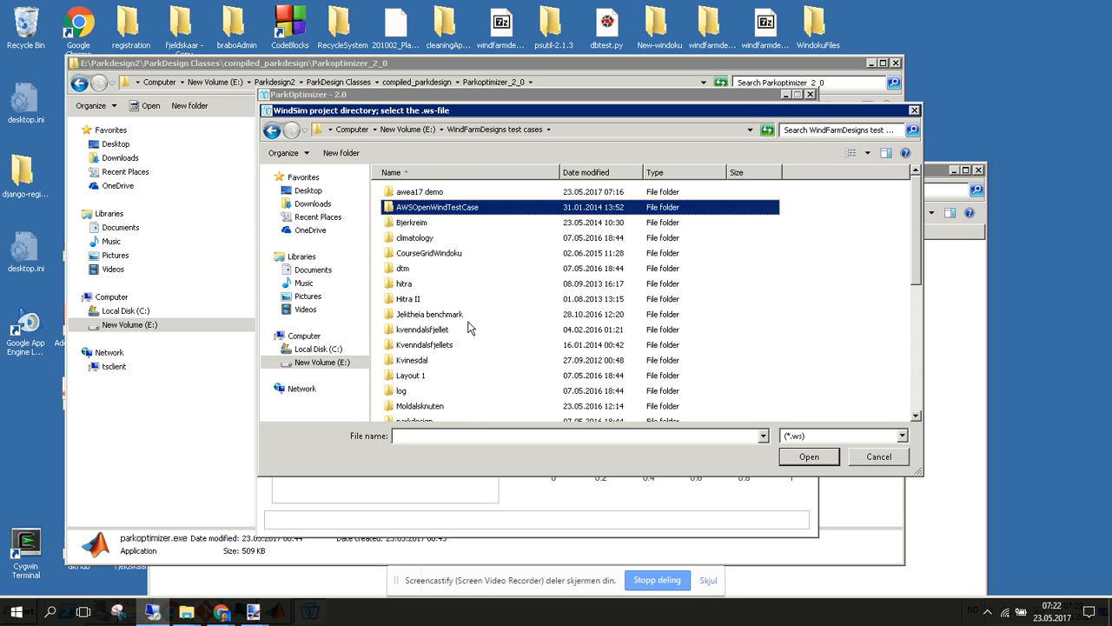
key(Down)
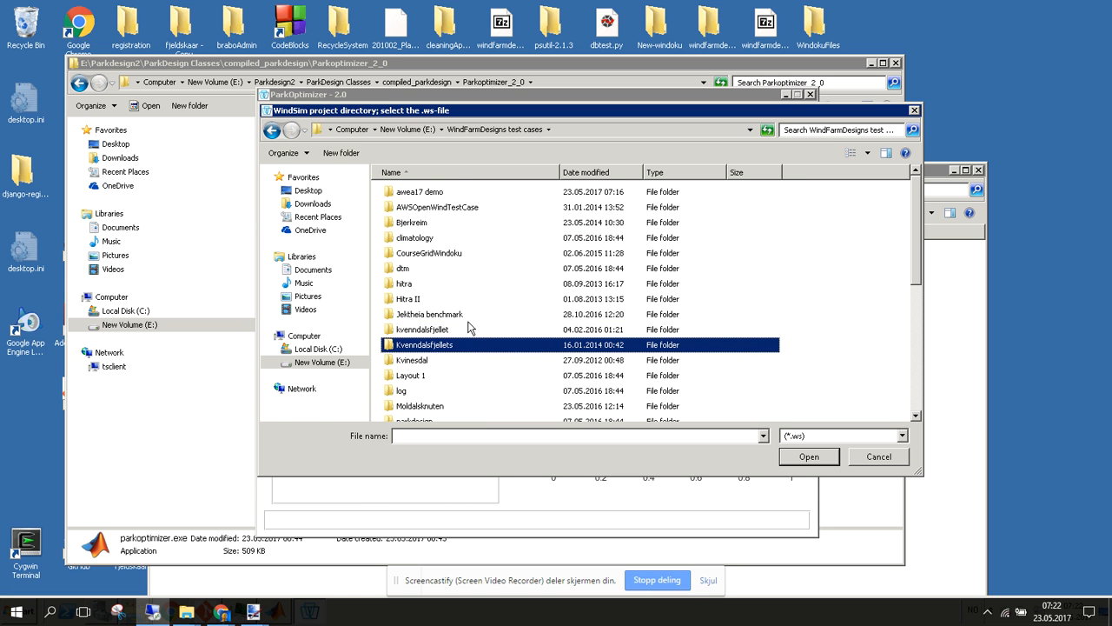
key(Up)
key(Up)
key(Up)
key(Up)
key(Up)
key(Up)
key(Up)
key(Up)
key(Up)
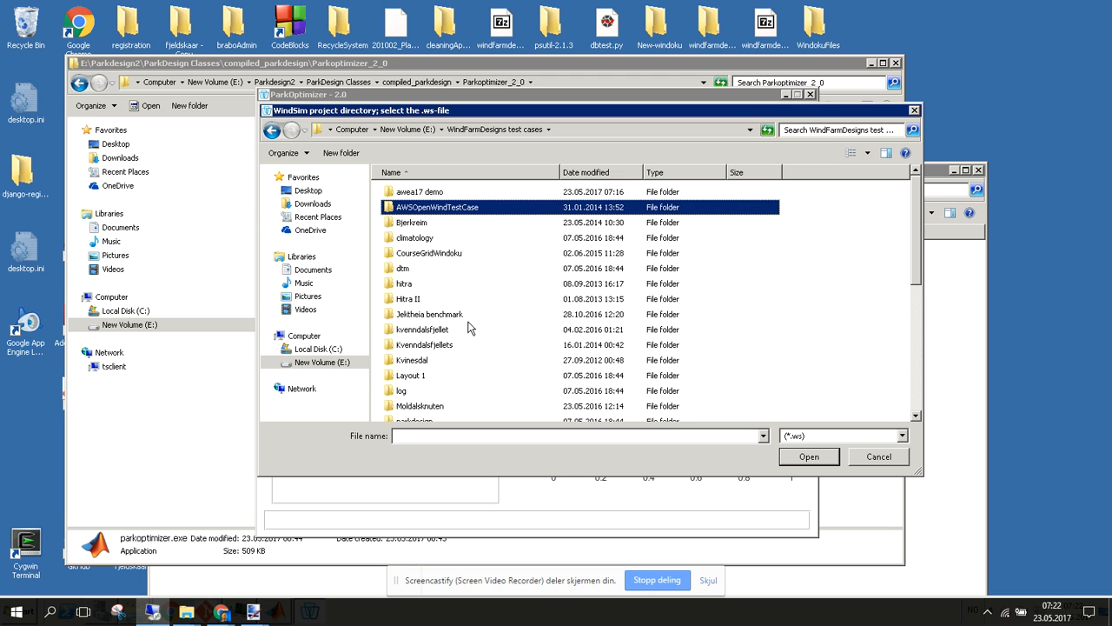
key(Up)
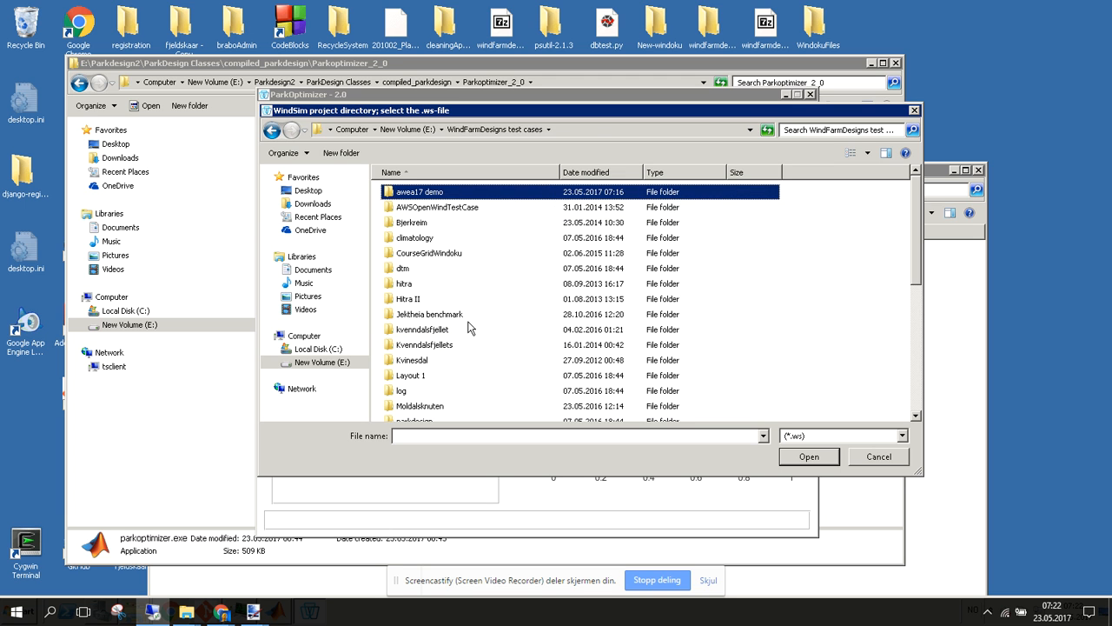
key(Return)
click(414, 286)
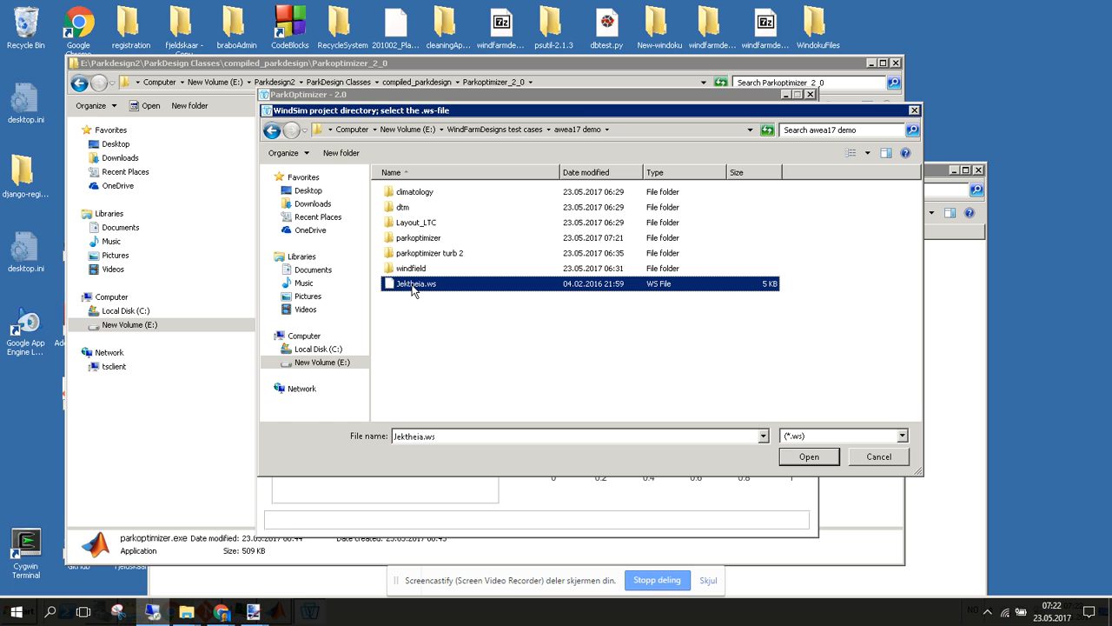
double_click(414, 285)
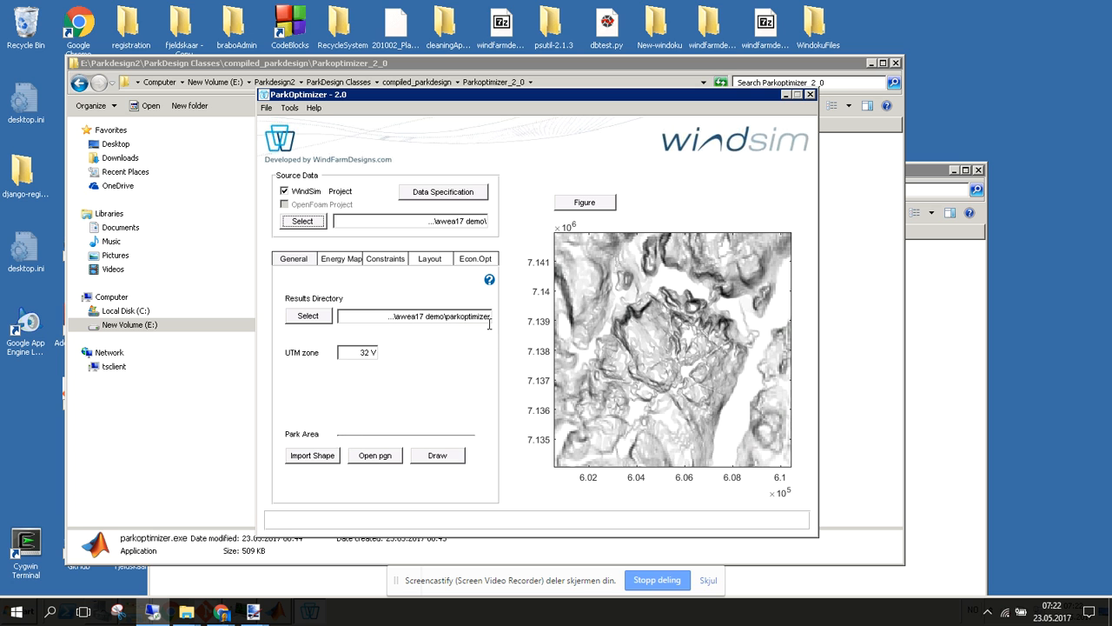
Review the simulation height and shear deviation in the data specification and accept the settings
click(451, 193)
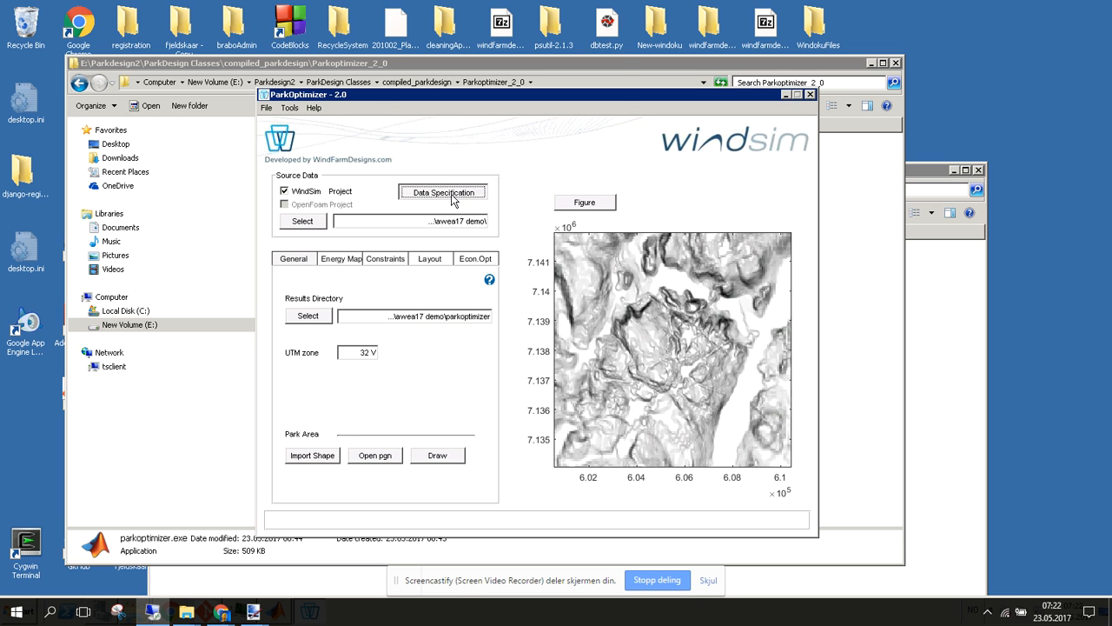
double_click(477, 100)
click(467, 100)
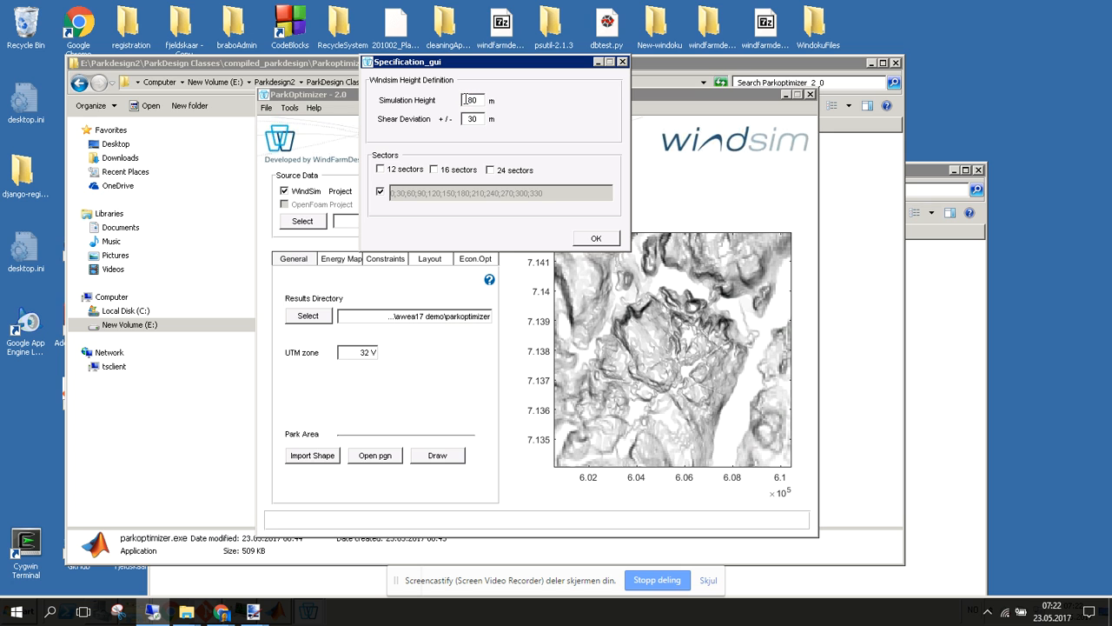
drag(466, 100, 481, 100)
click(480, 100)
drag(481, 119, 465, 119)
click(477, 119)
click(596, 238)
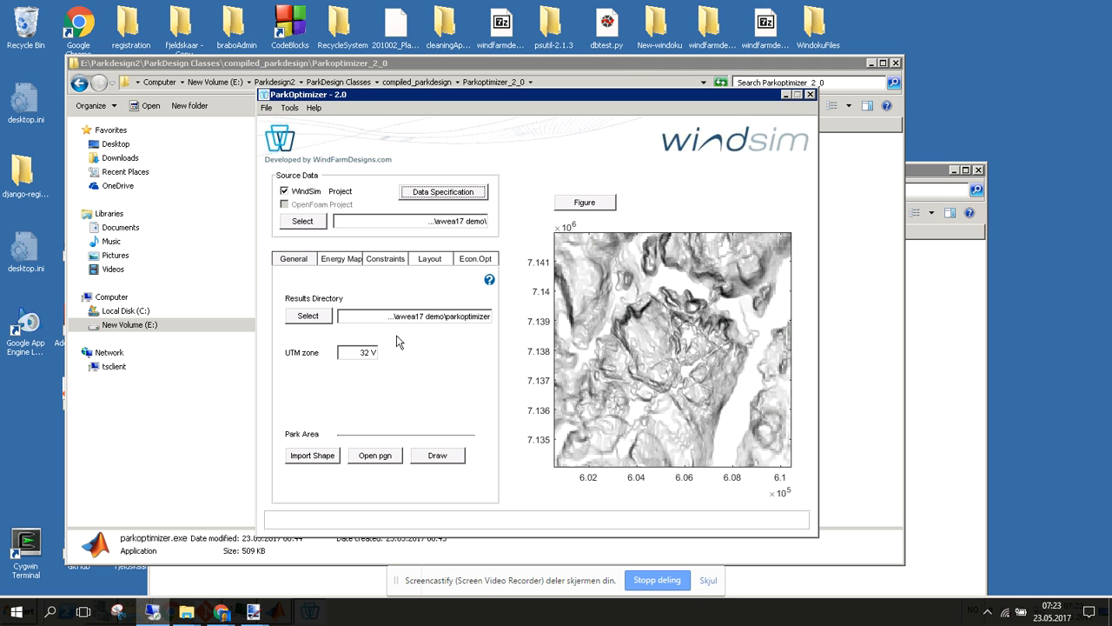
Import the park area boundary from the shape file 201002_Planområde_Rapheia.shp and check the UTM zone
click(309, 459)
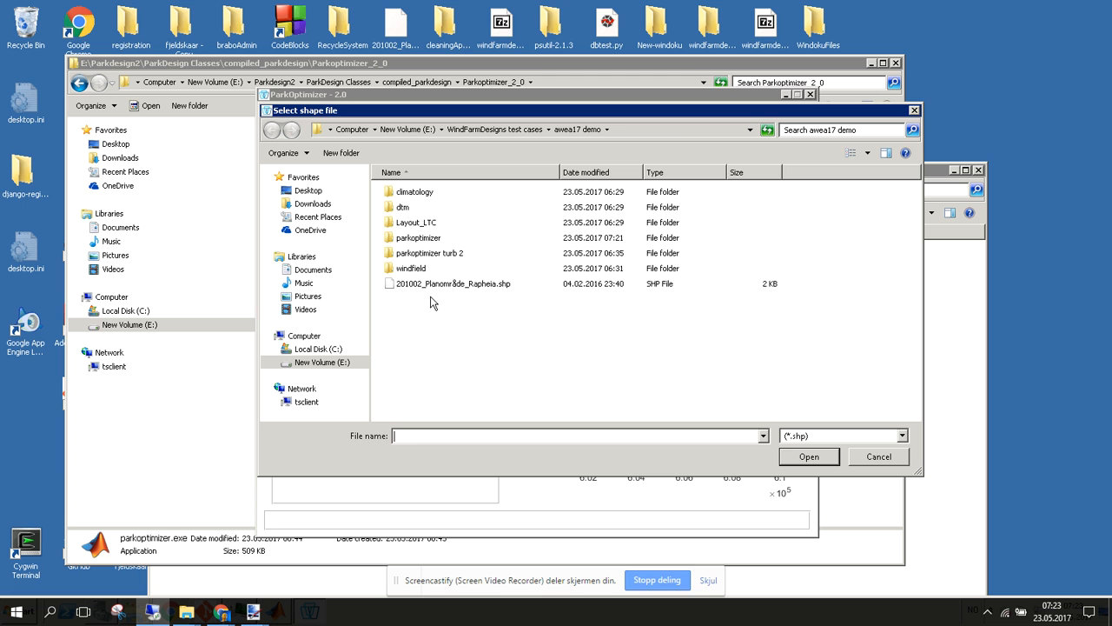
double_click(432, 286)
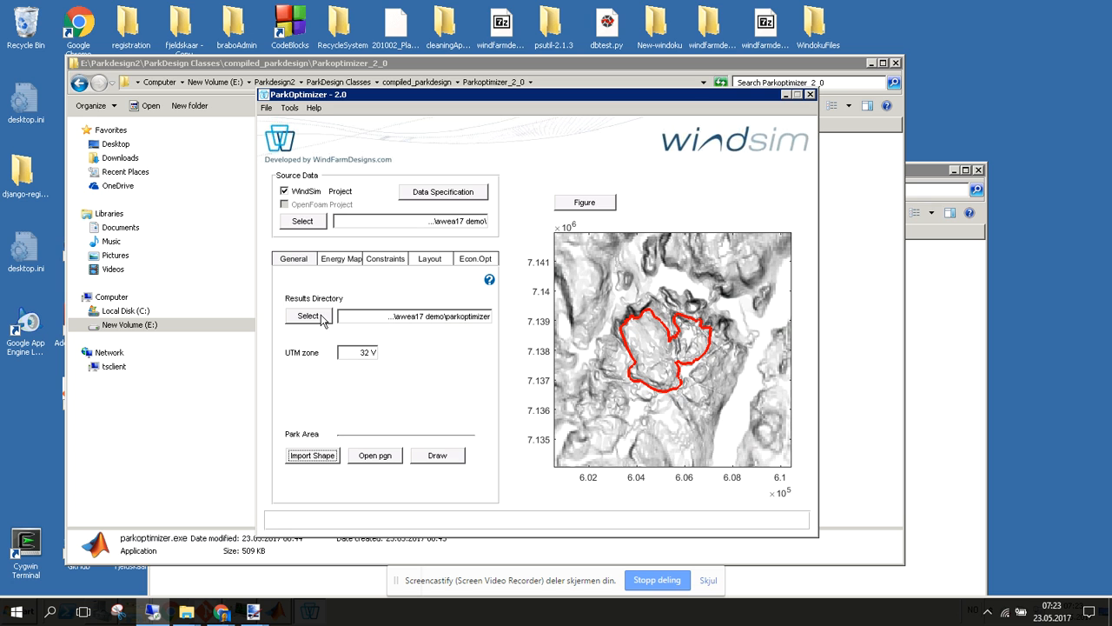
drag(355, 354, 385, 354)
Choose the parkoptimizer folder inside awea17 demo as the results directory
click(315, 320)
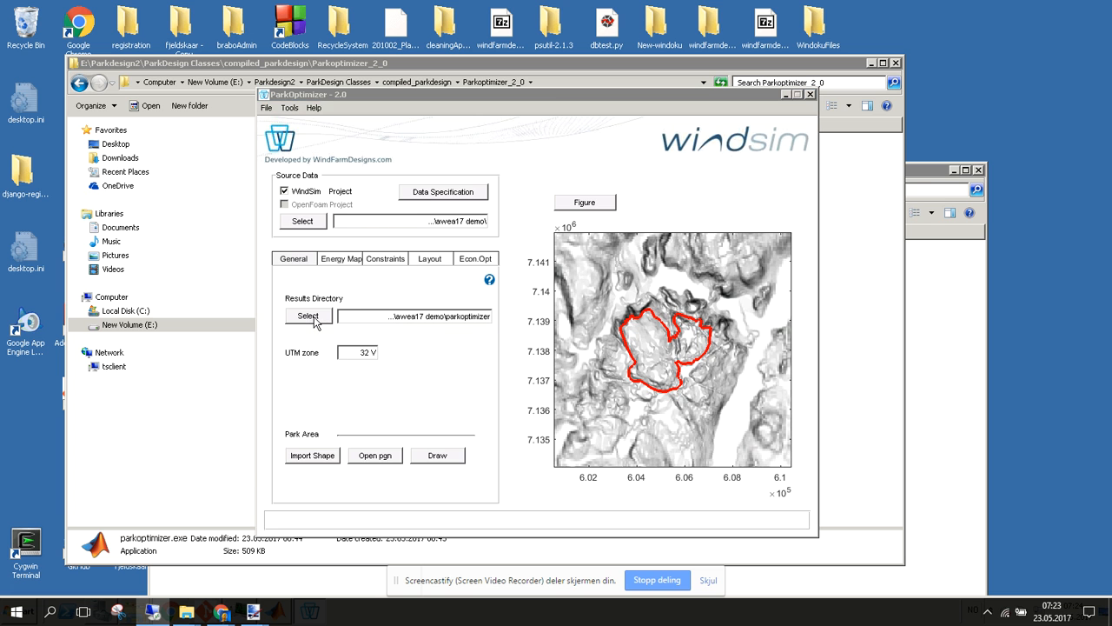
click(437, 240)
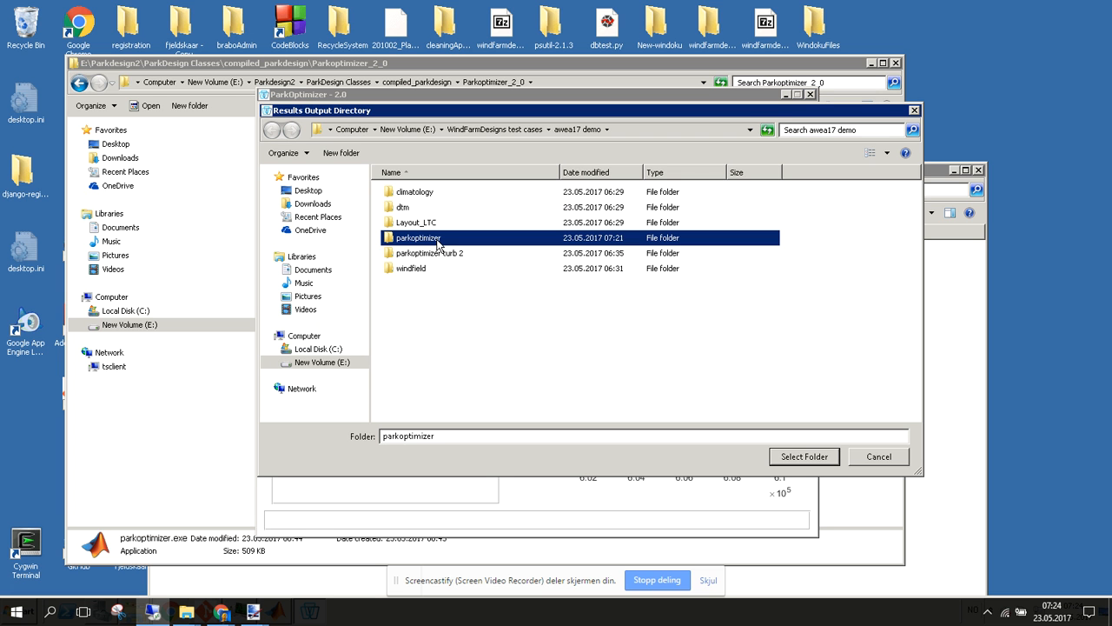
click(814, 457)
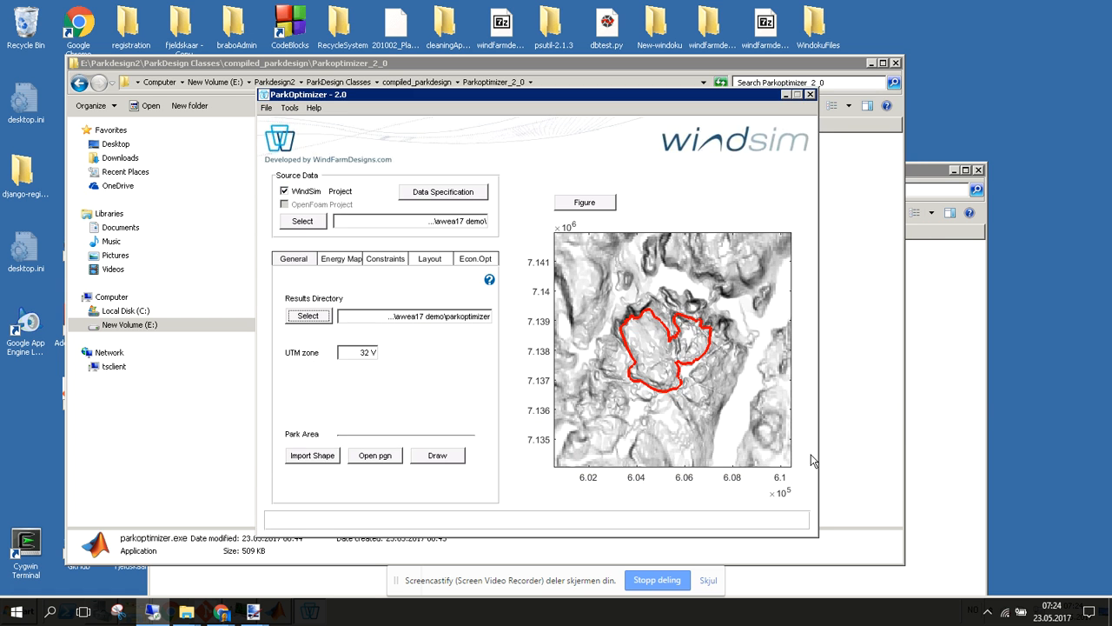
For the energy map, load the wind resource file wind_resources_clim_5051-50.0m-NRG-short-Rapheia2-2011-06-07_09-03_0080.wrg from Layout_LTC\report
click(344, 261)
click(325, 294)
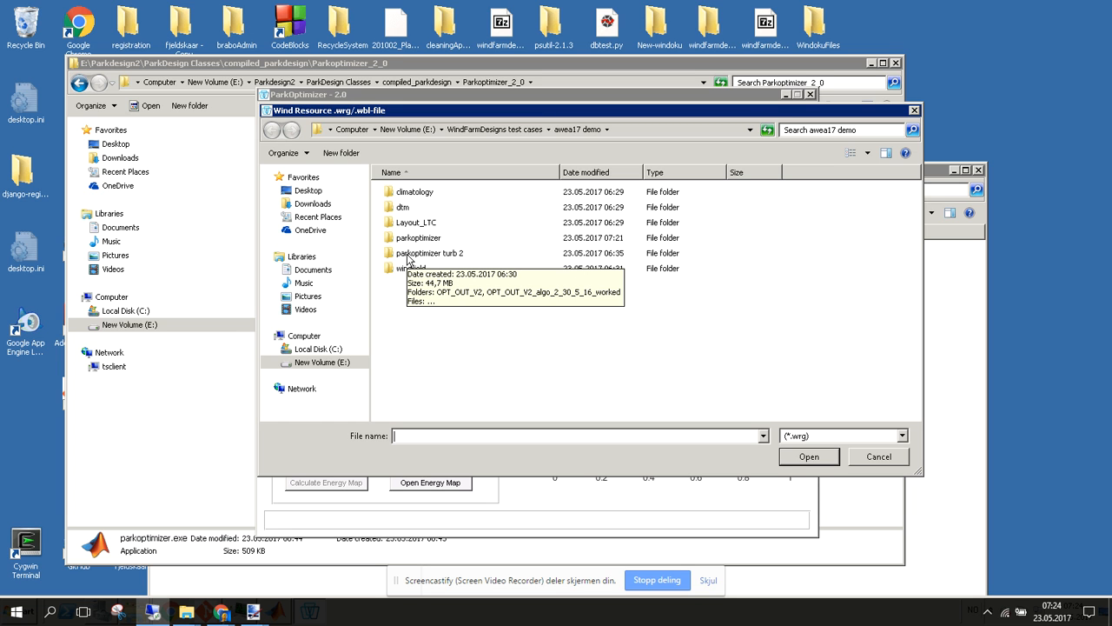
double_click(414, 222)
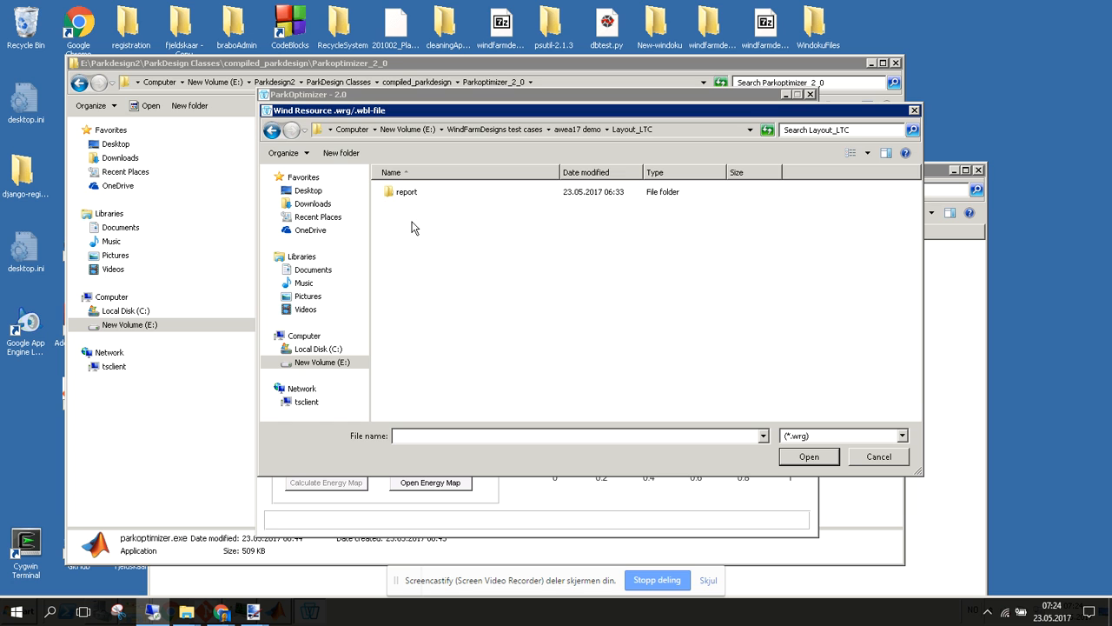
double_click(407, 192)
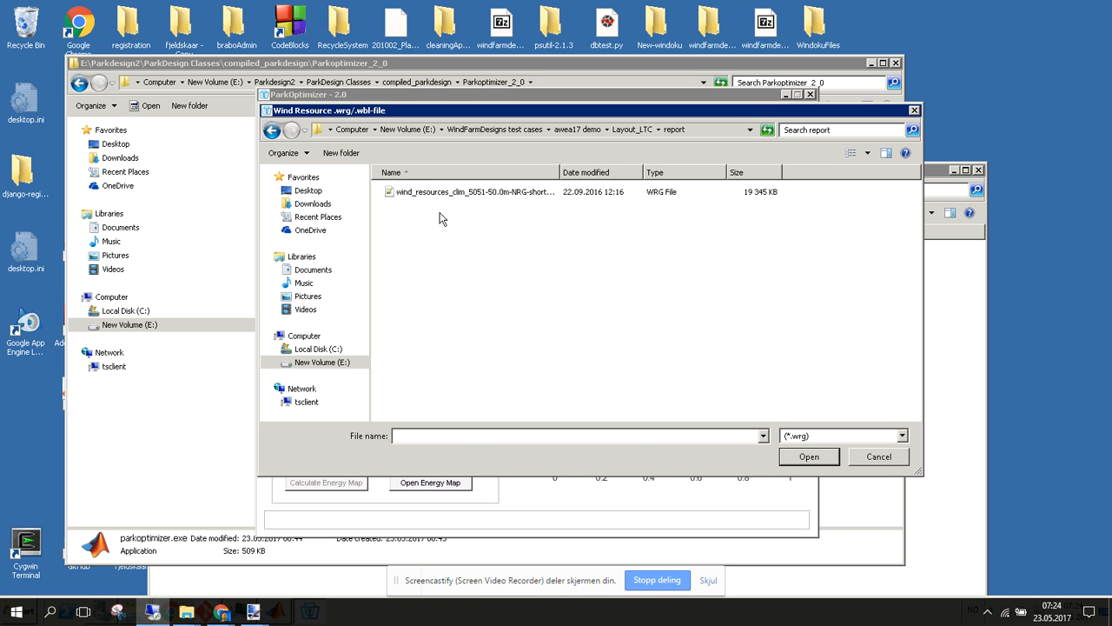
click(467, 193)
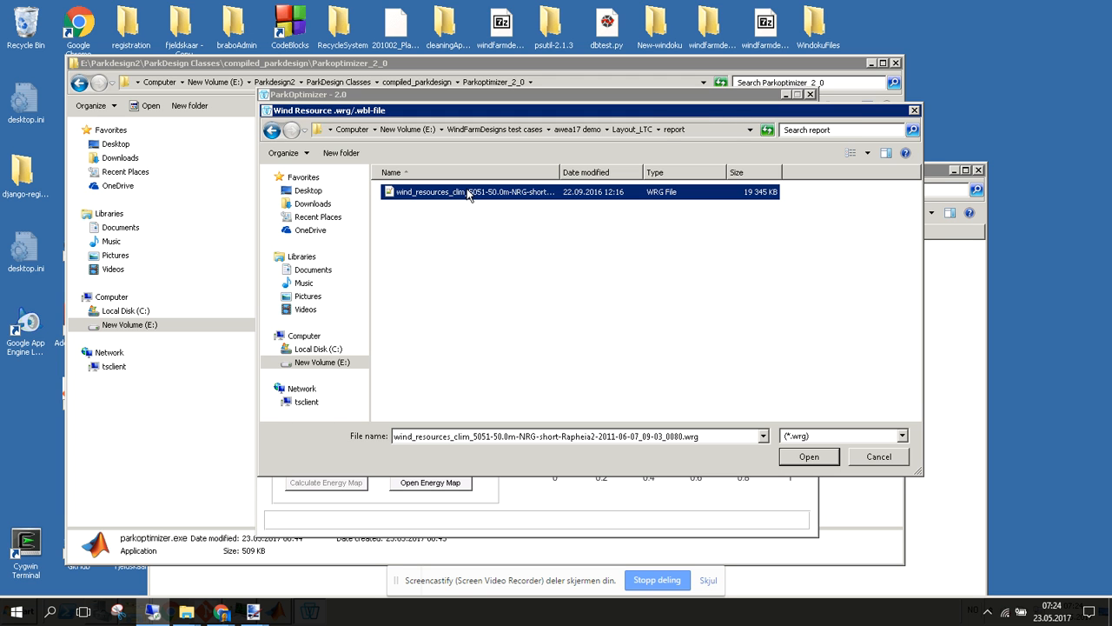
double_click(468, 193)
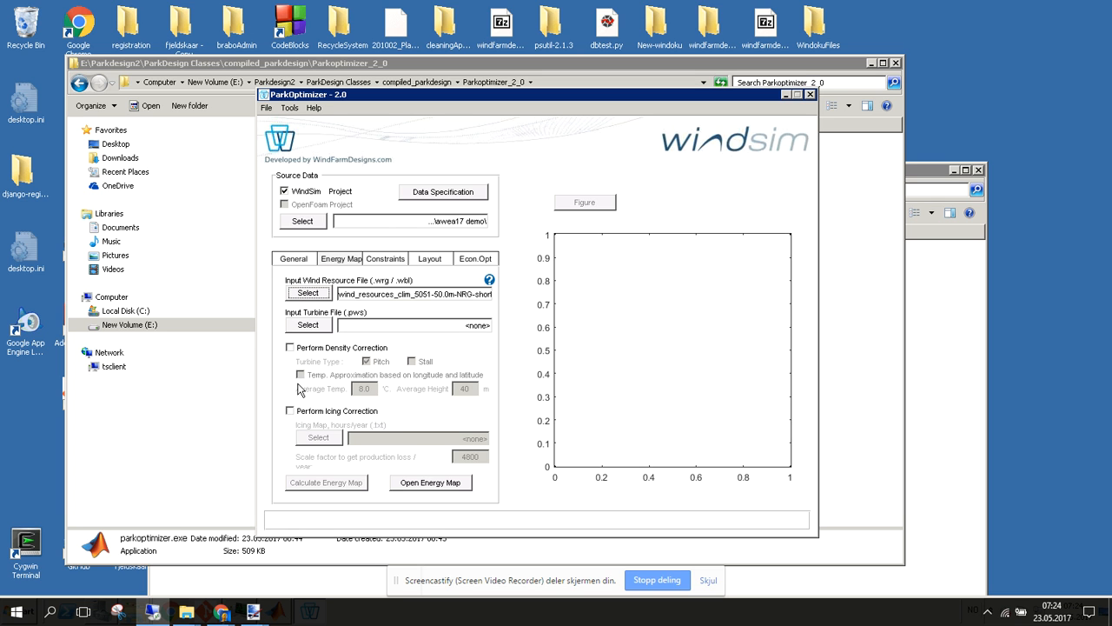
Load Siemens_SWT108_3_DD_rev1.pws from the awea17 demo folder as the input turbine file
click(317, 329)
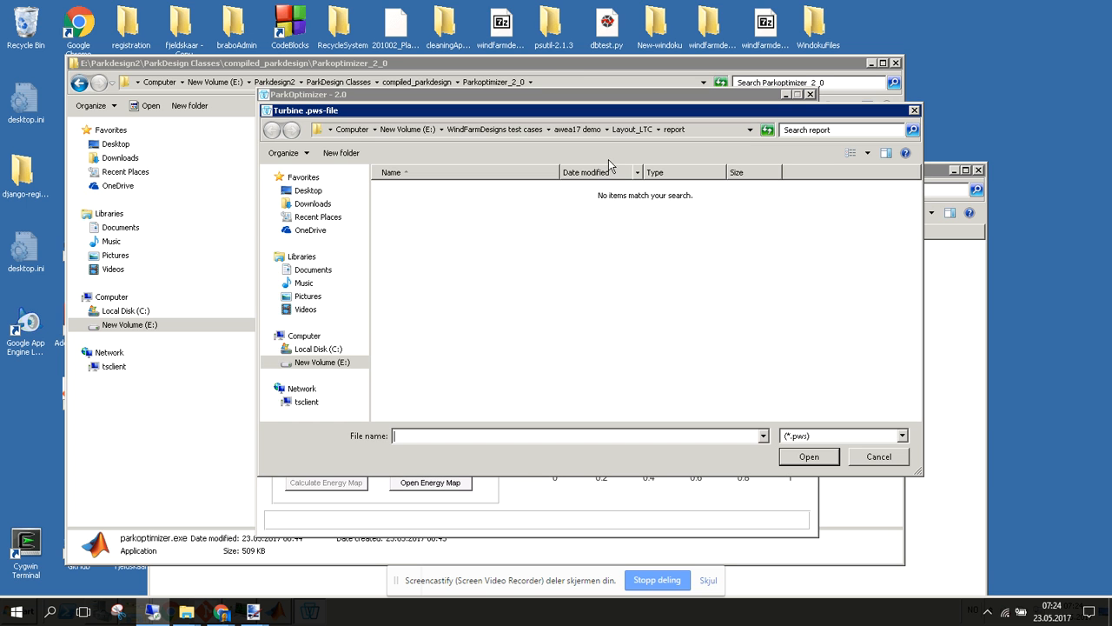
click(622, 130)
click(588, 131)
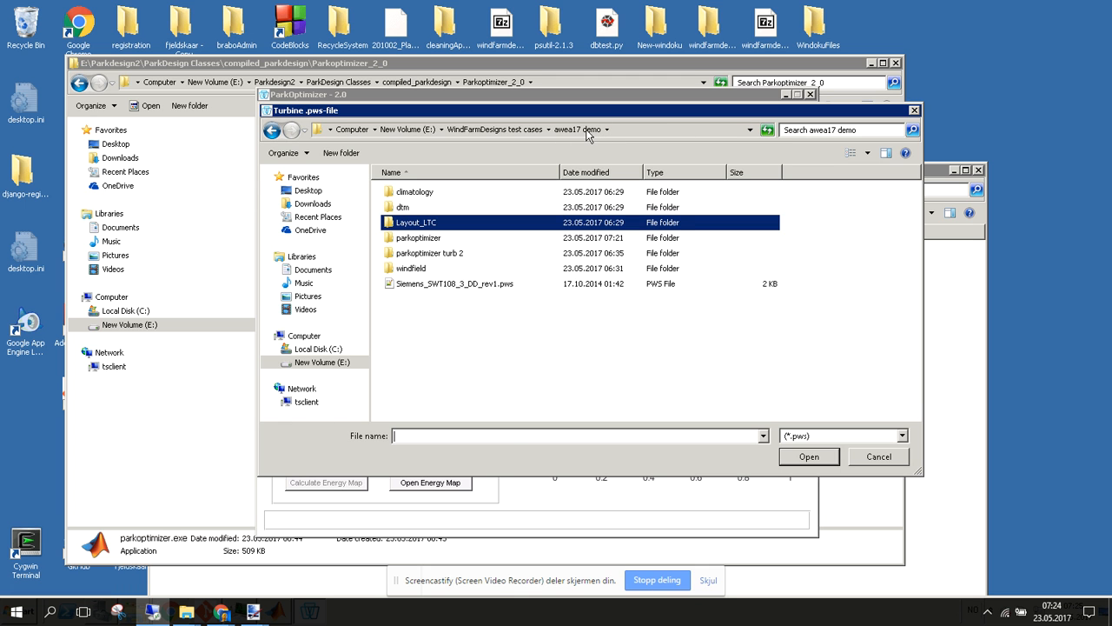
click(476, 287)
click(801, 460)
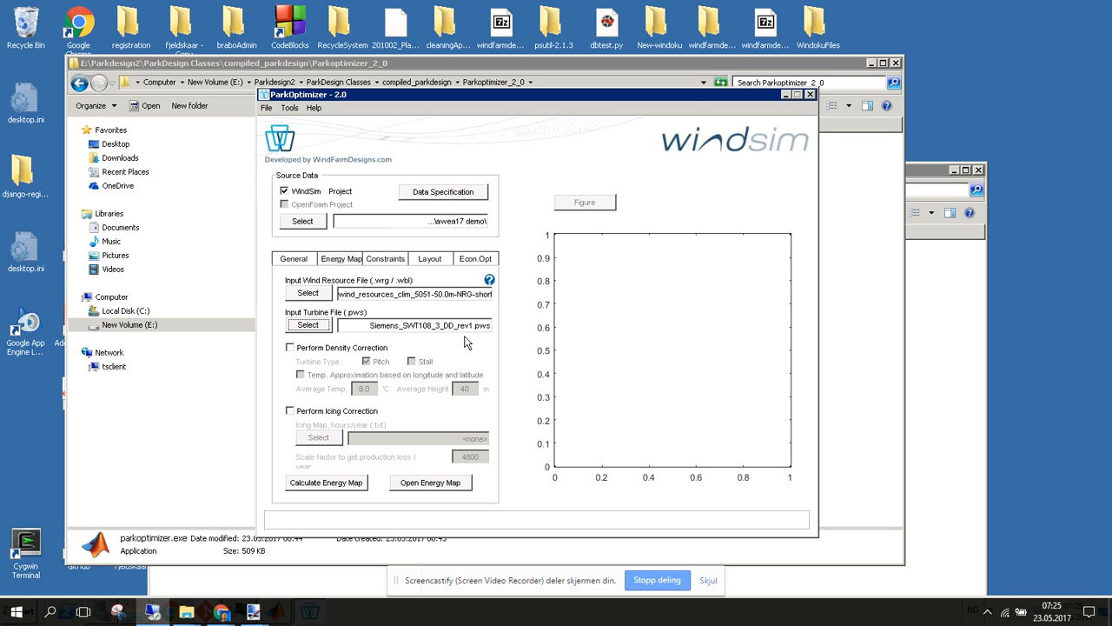
Calculate the energy map from the chosen wind resource and turbine files and dismiss the save notice
click(315, 483)
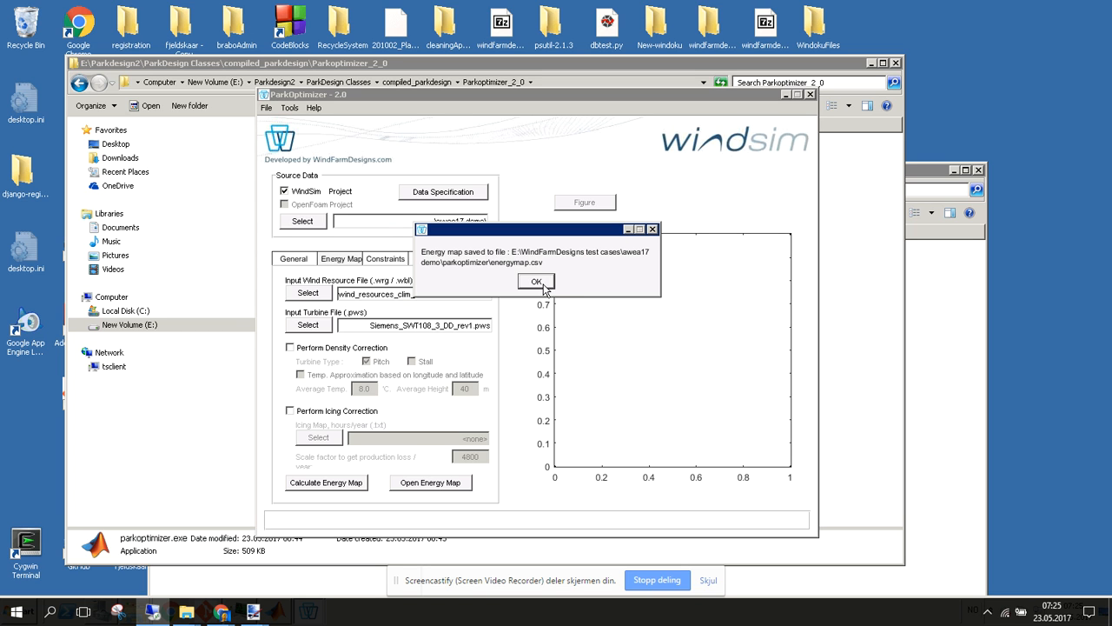
drag(549, 230, 511, 232)
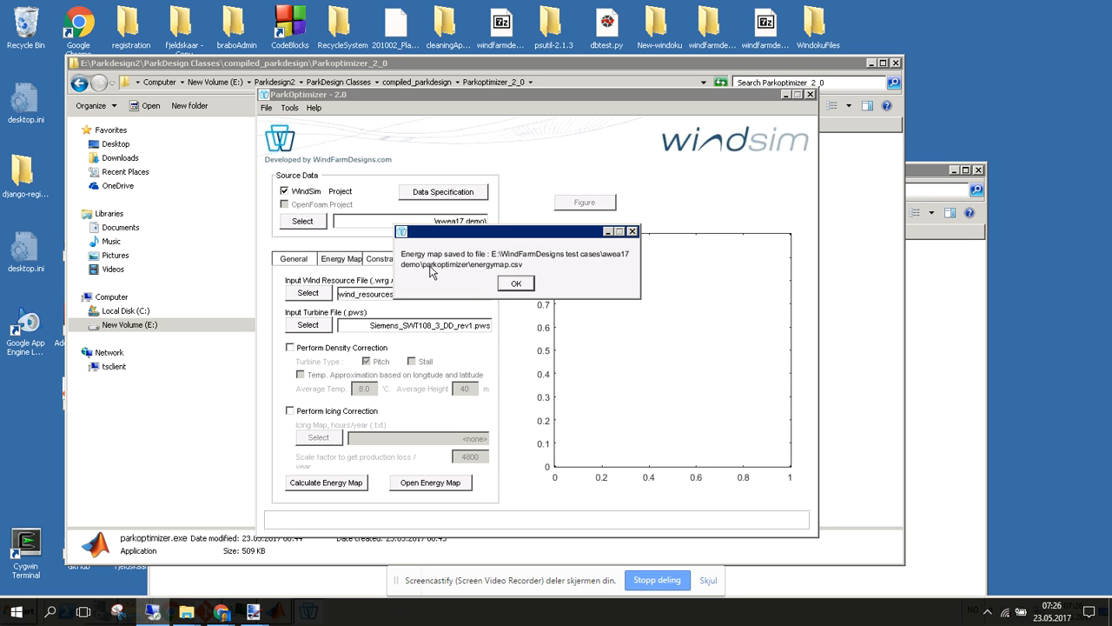
click(515, 285)
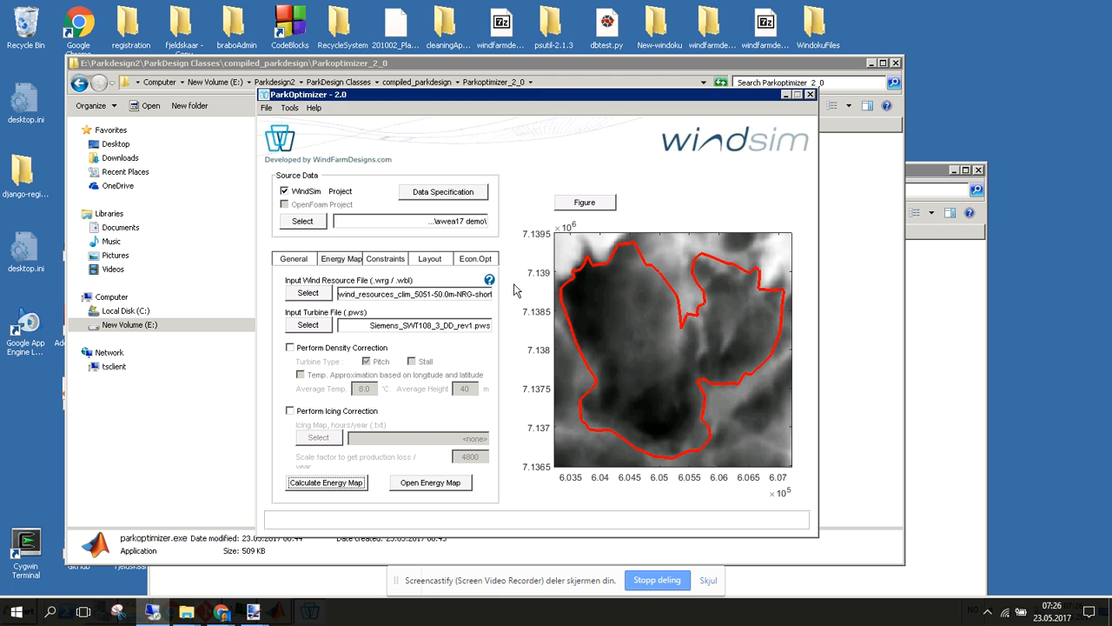
Show the energy map in a separate figure window and apply the hot standard colormap
click(596, 205)
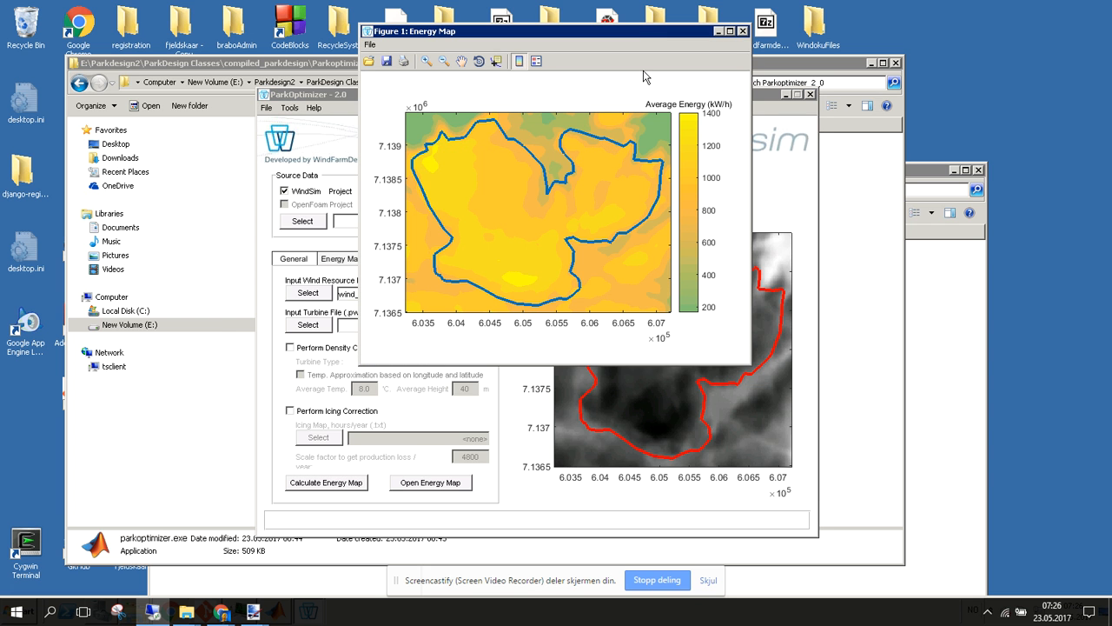
drag(638, 33, 604, 101)
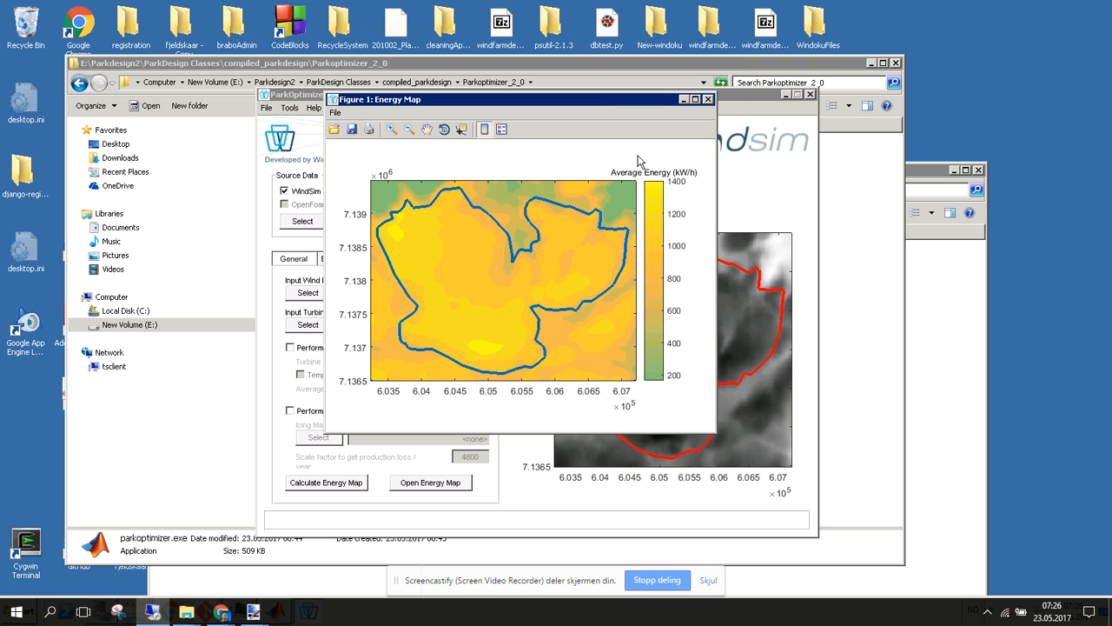
right_click(654, 240)
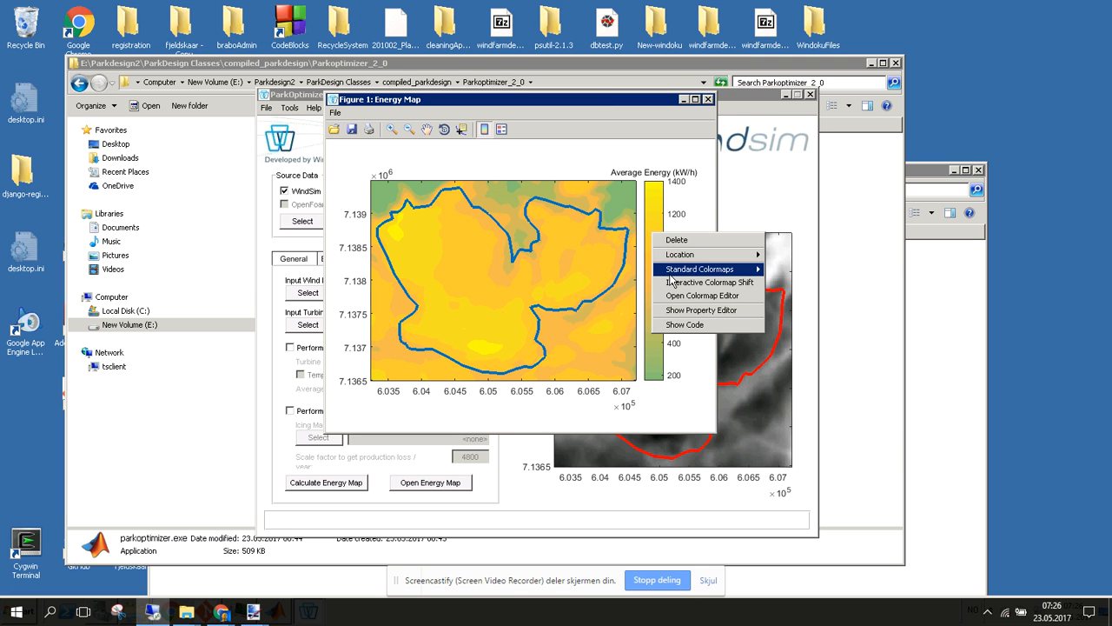
mouse_move(722, 269)
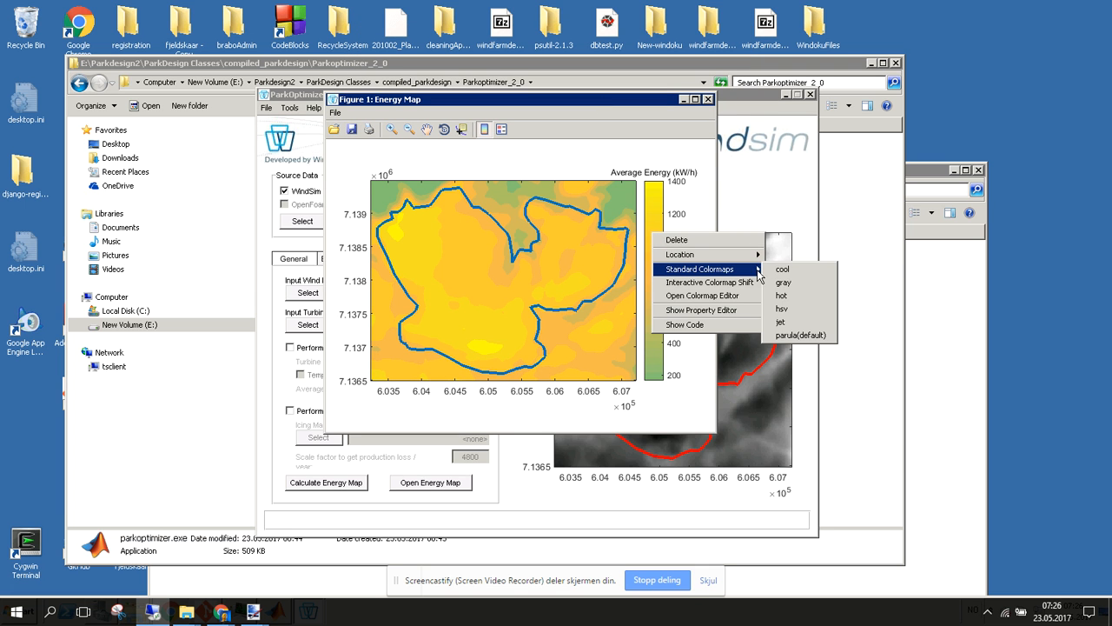
click(779, 297)
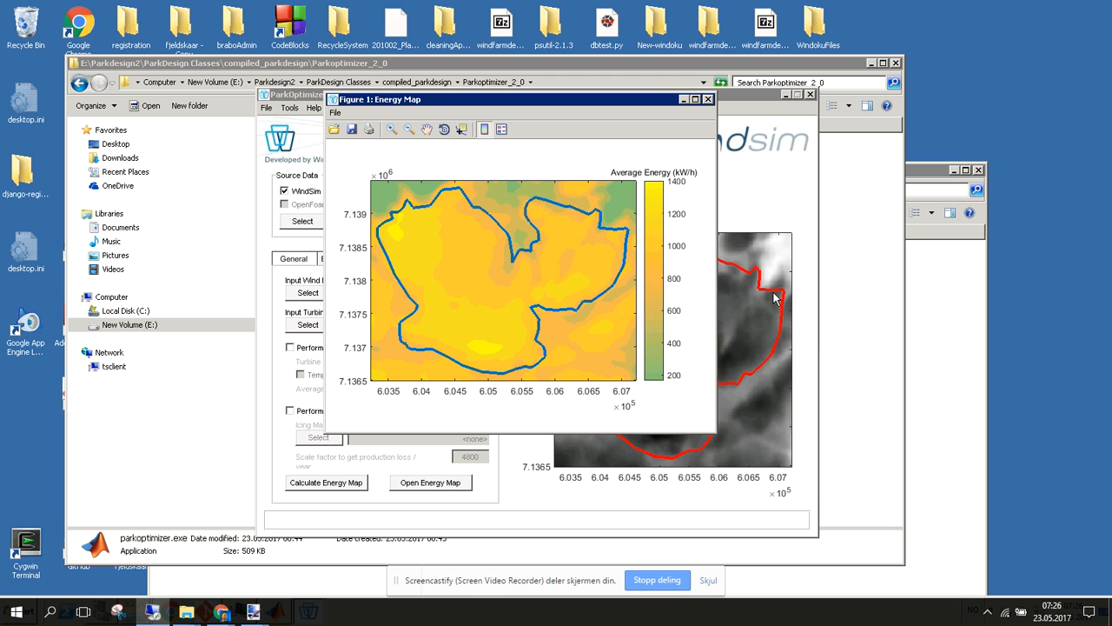
Shift the energy map's colormap interactively so its bright colours mark only the highest energies, and close the figure window
right_click(659, 278)
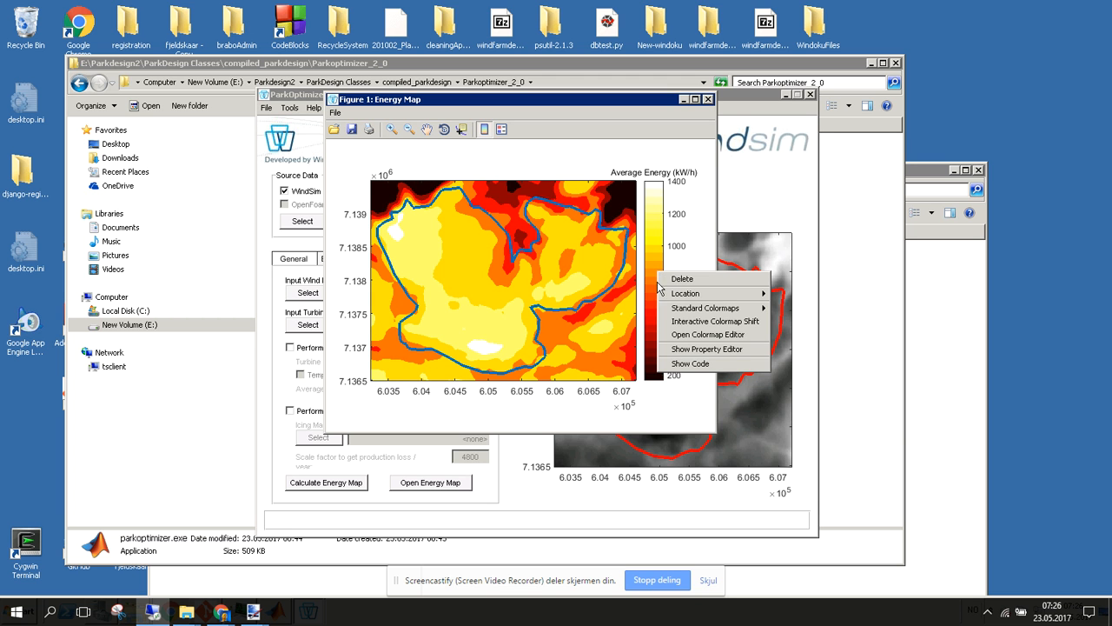
click(724, 322)
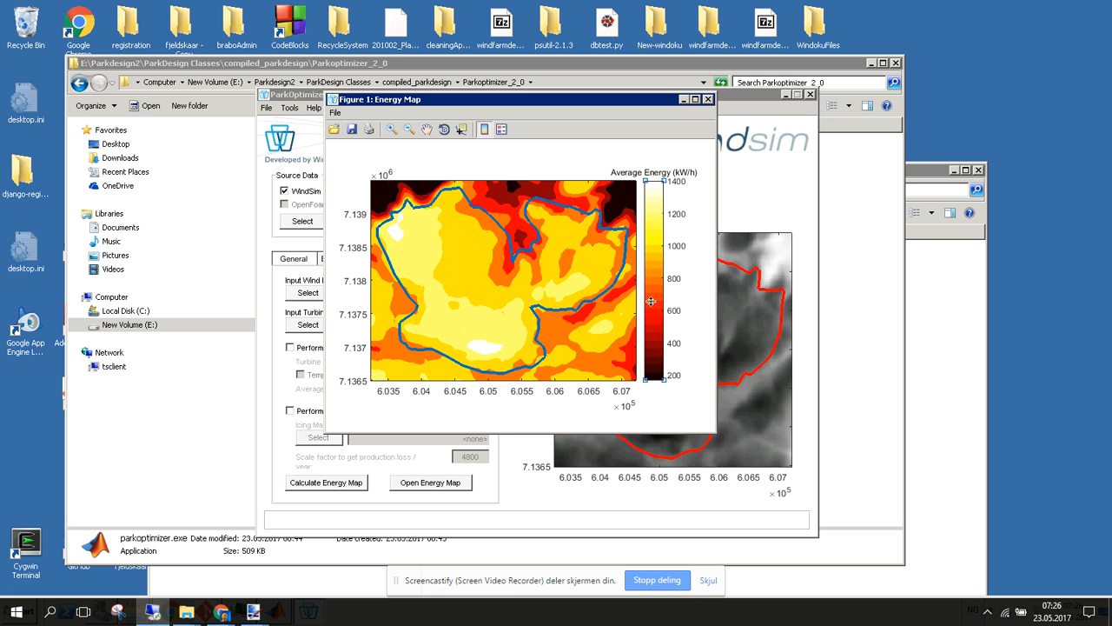
drag(651, 302, 660, 235)
right_click(660, 236)
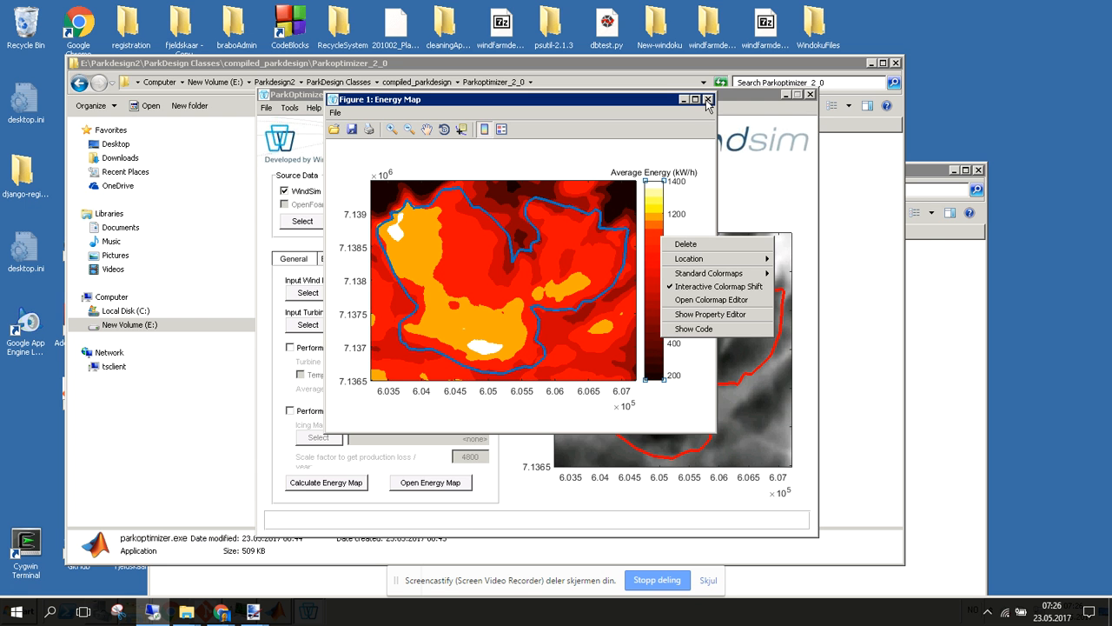
click(708, 99)
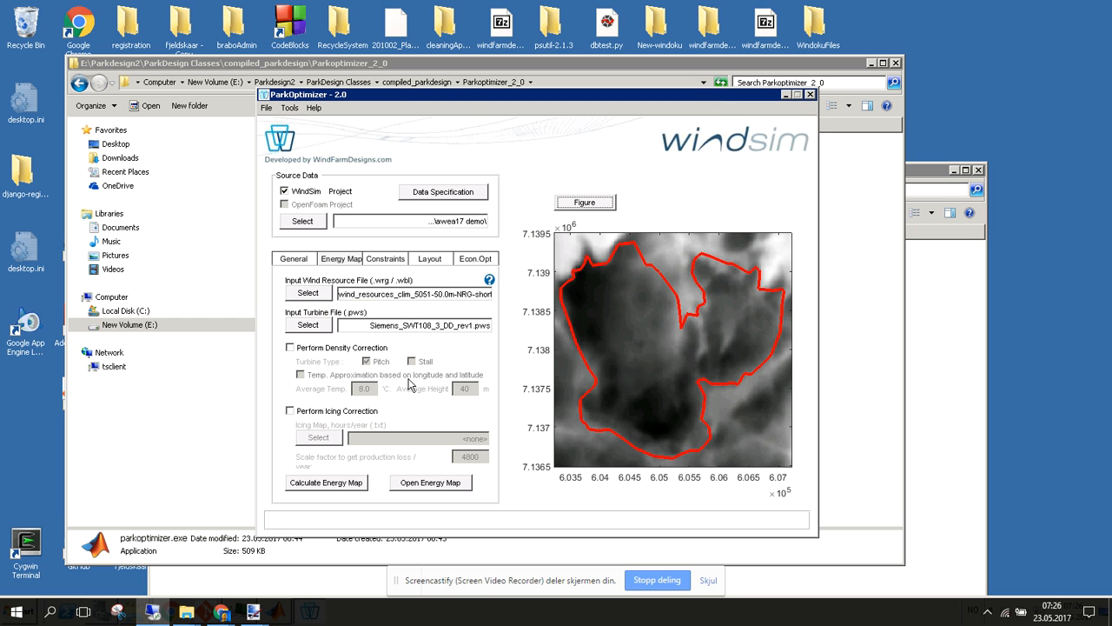
In the IEC constraints, set the maximum terrain inclination to 11 degrees
click(387, 259)
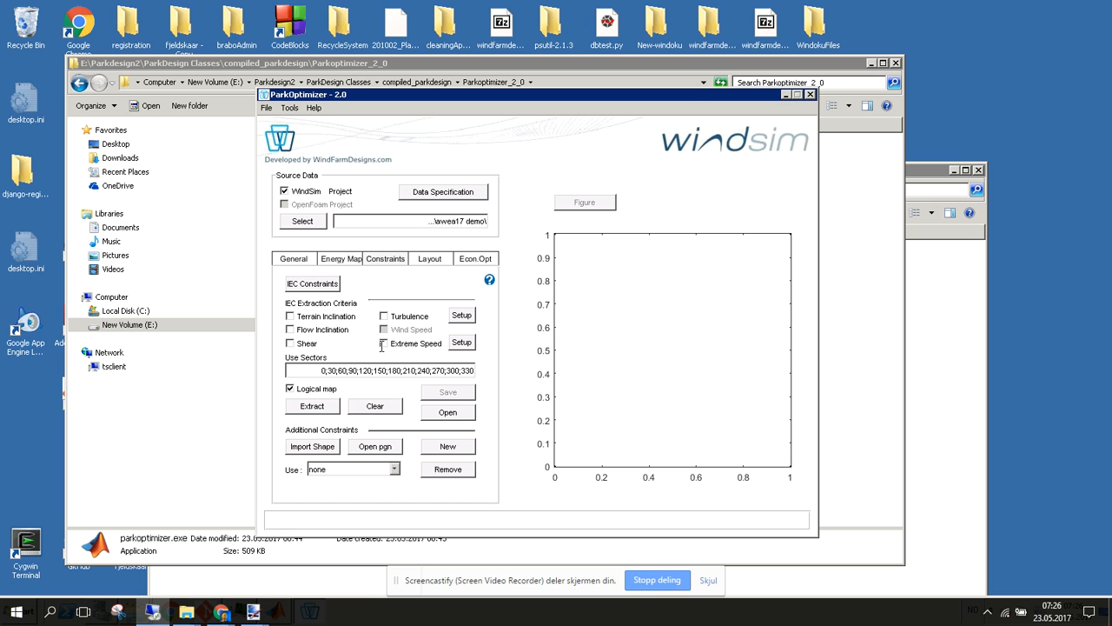
click(326, 286)
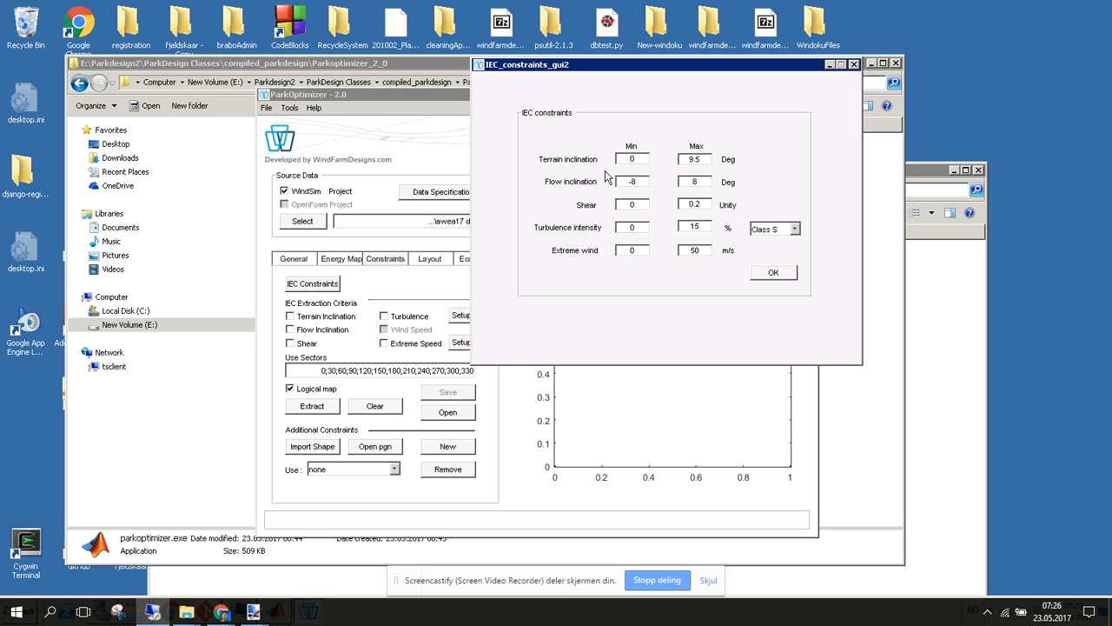
drag(639, 182, 621, 182)
click(643, 251)
drag(643, 252, 622, 251)
click(632, 159)
drag(703, 159, 676, 163)
text(11)
click(702, 182)
click(690, 182)
Choose Class A for the turbulence intensity limits and confirm the IEC constraints
click(795, 229)
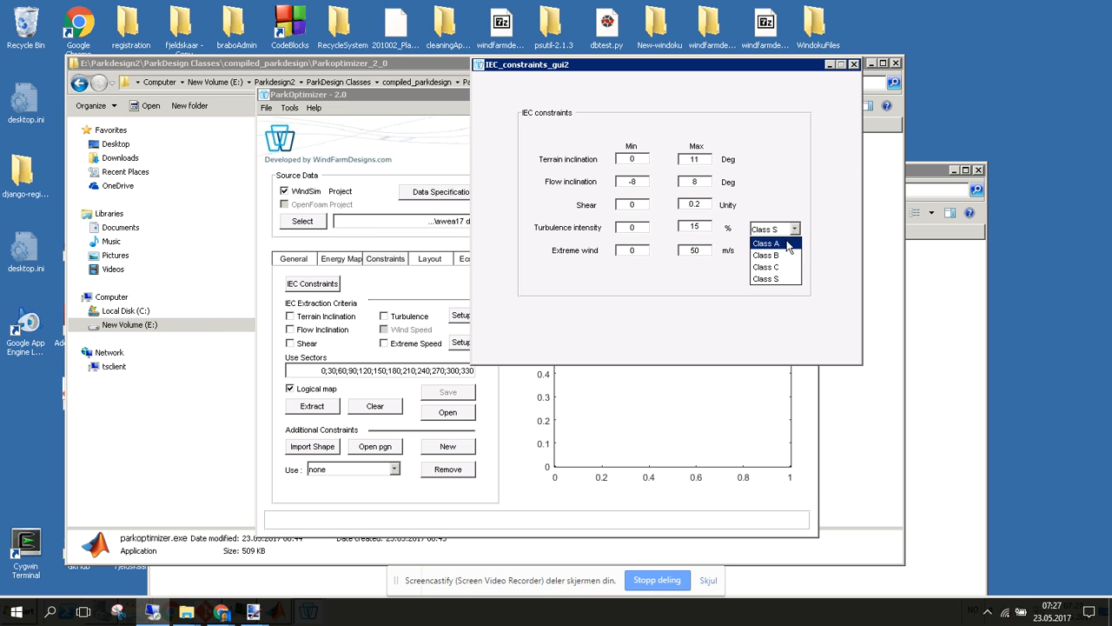
click(782, 244)
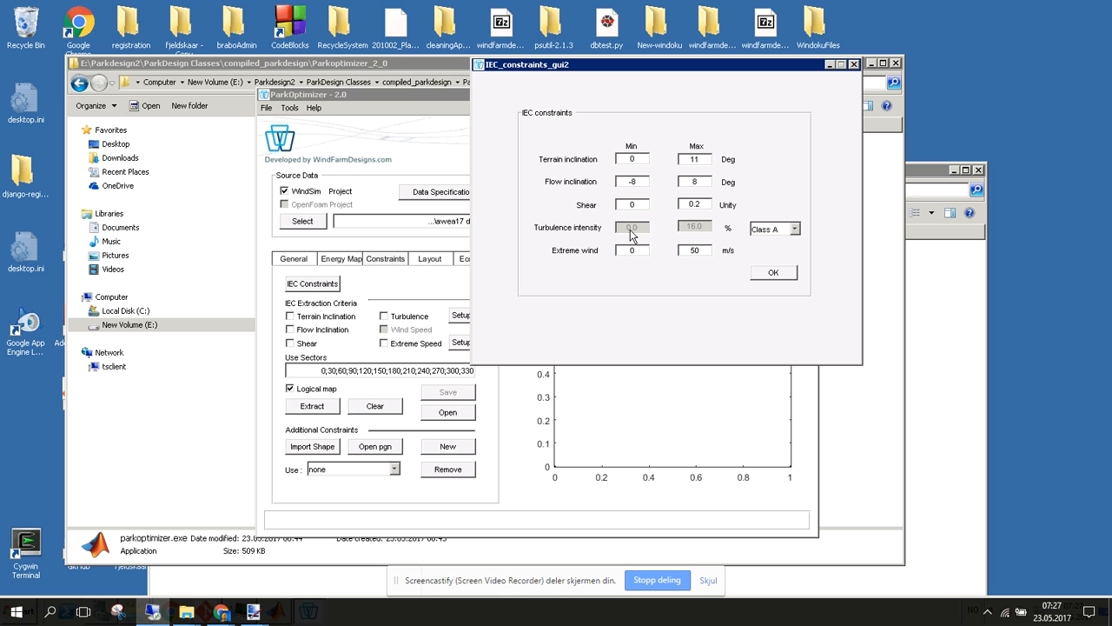
click(772, 274)
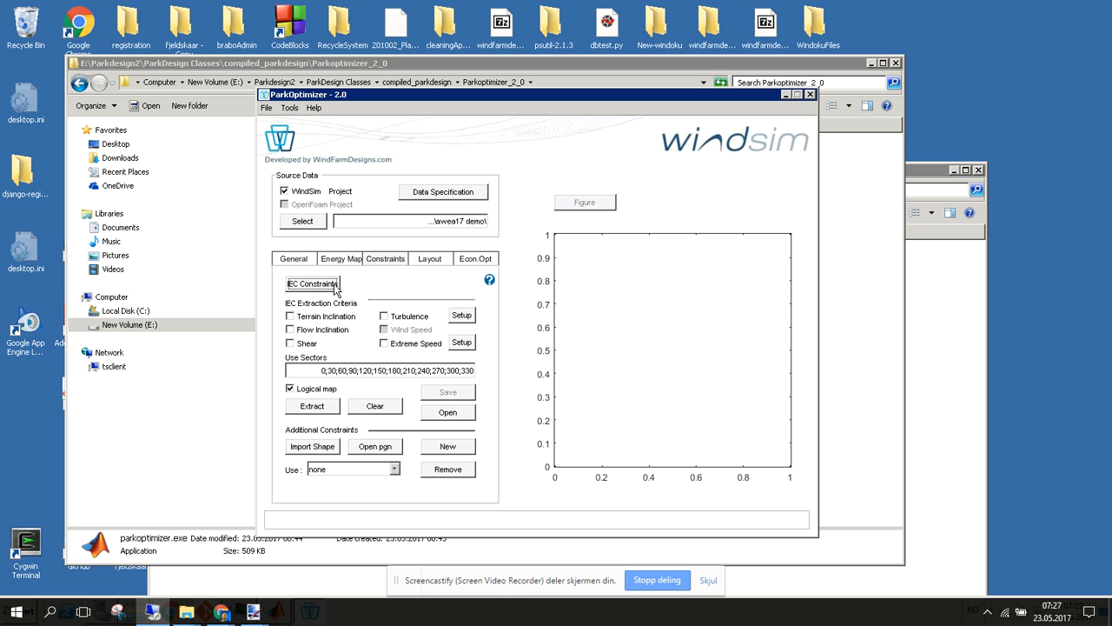
Extract the constraint map using the terrain inclination and flow inclination criteria
click(290, 329)
click(290, 317)
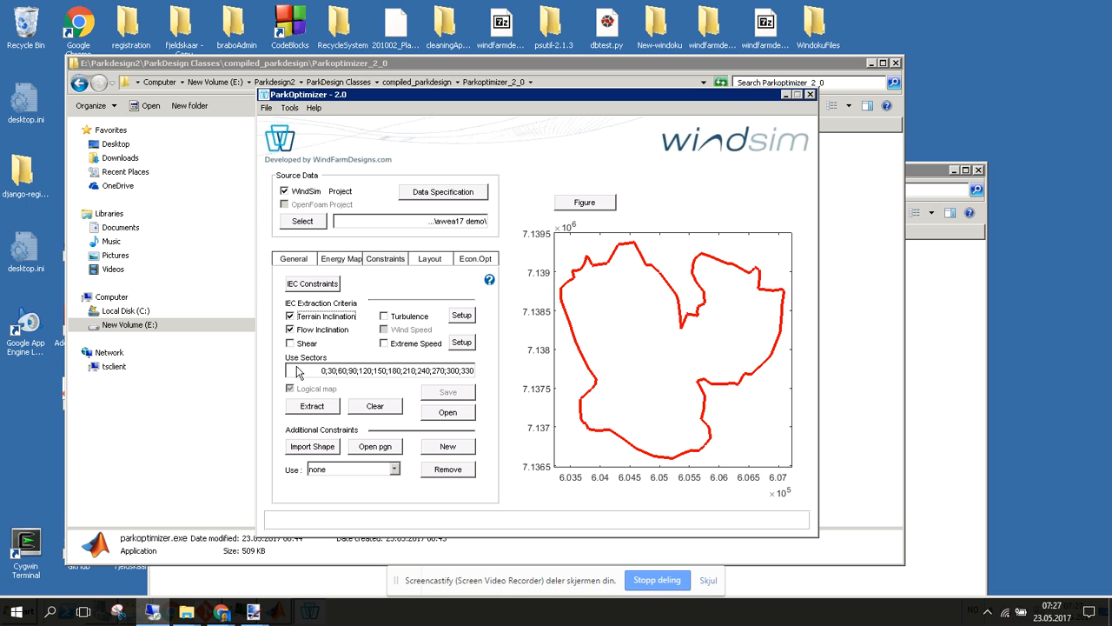
click(307, 408)
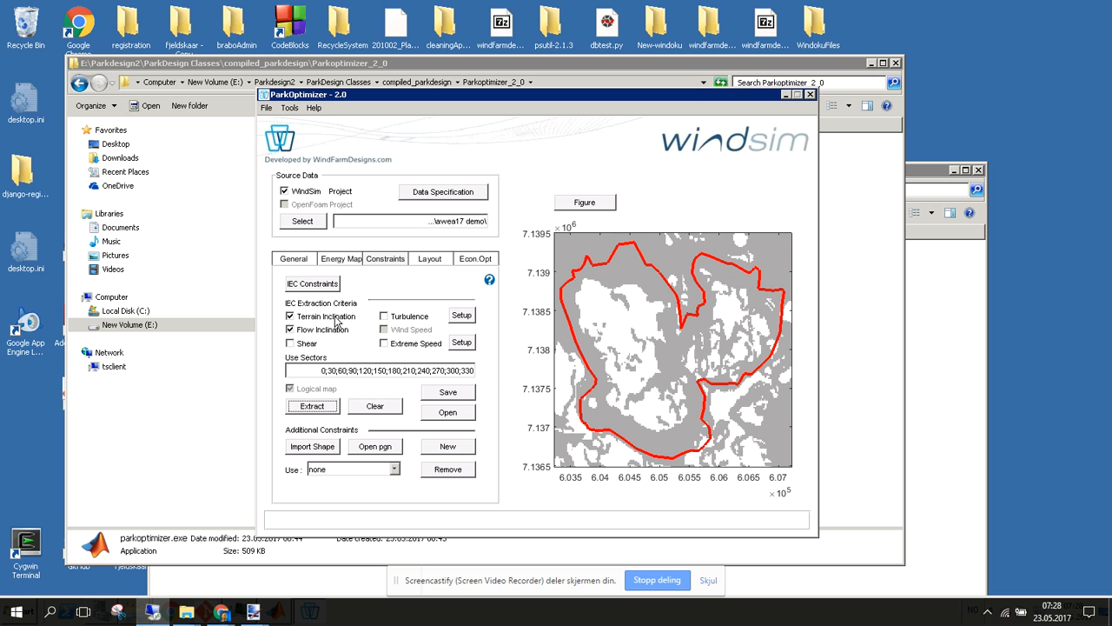
Extract the constraint map again with shear as the only IEC criterion
click(290, 316)
click(291, 343)
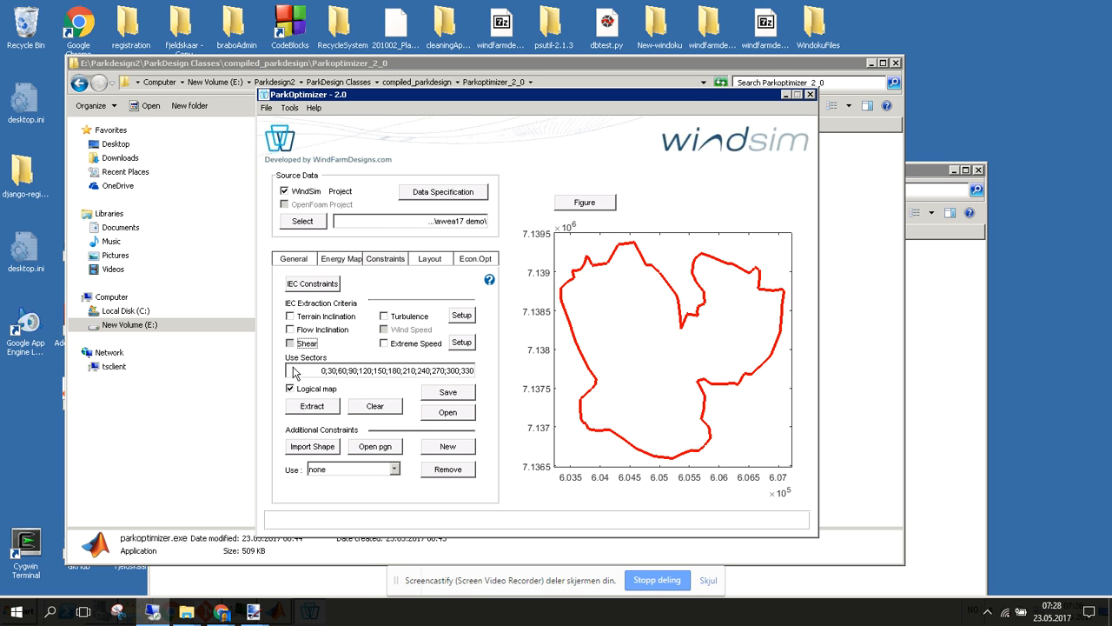
click(311, 411)
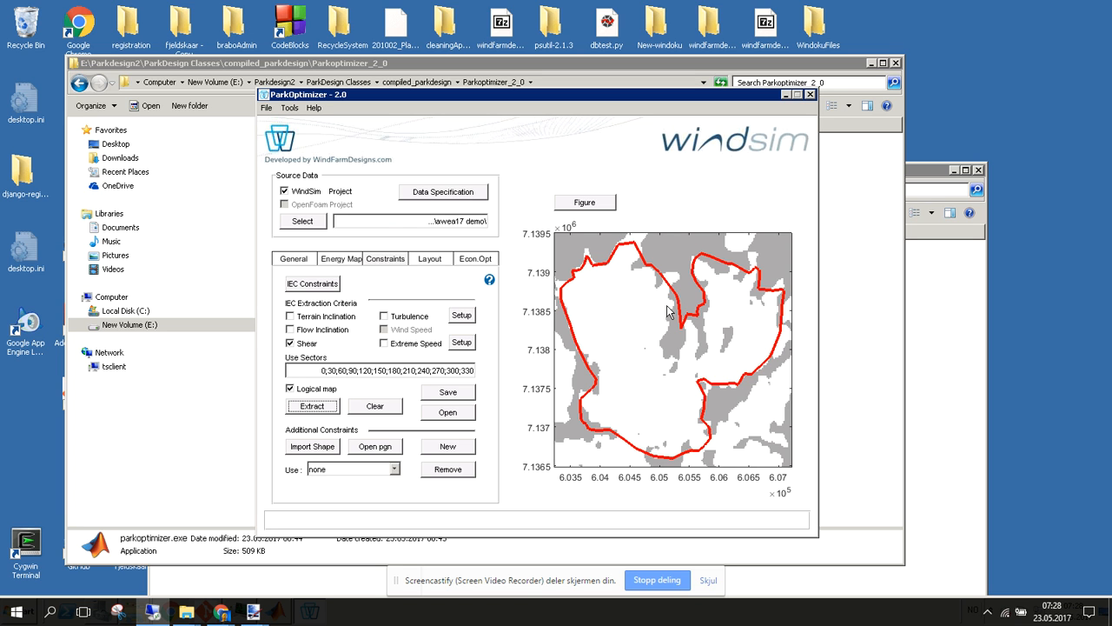
Replace shear with turbulence as the criterion and load 5051-50.0m-NRG-short-Rapheia2-2011-06-07_09-03.tws from the climatology folder as its mast file
click(303, 344)
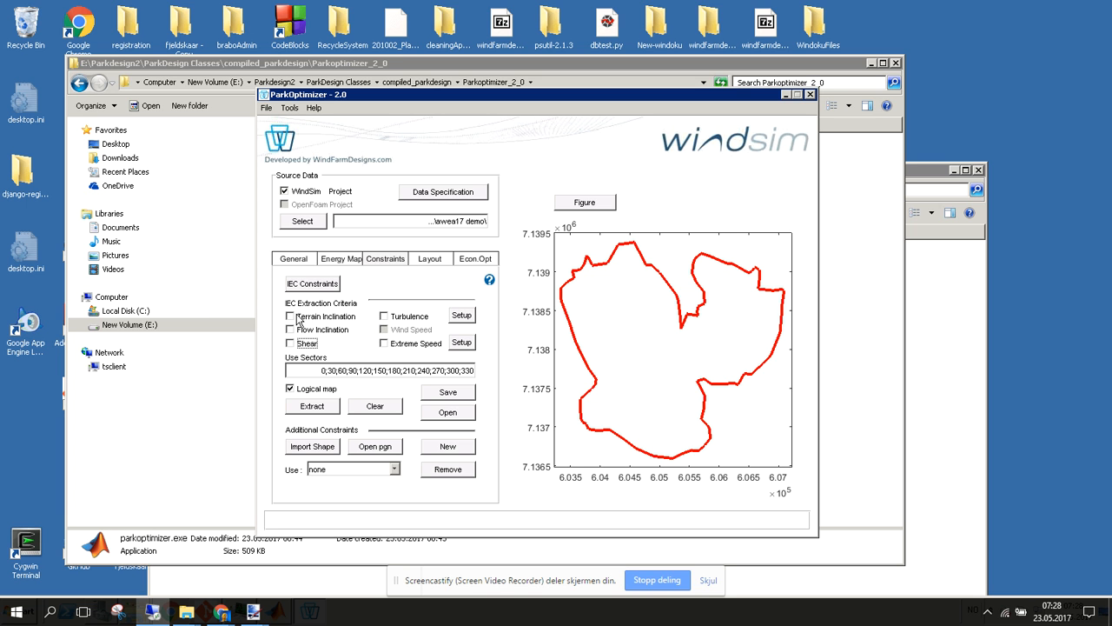
click(387, 318)
click(458, 316)
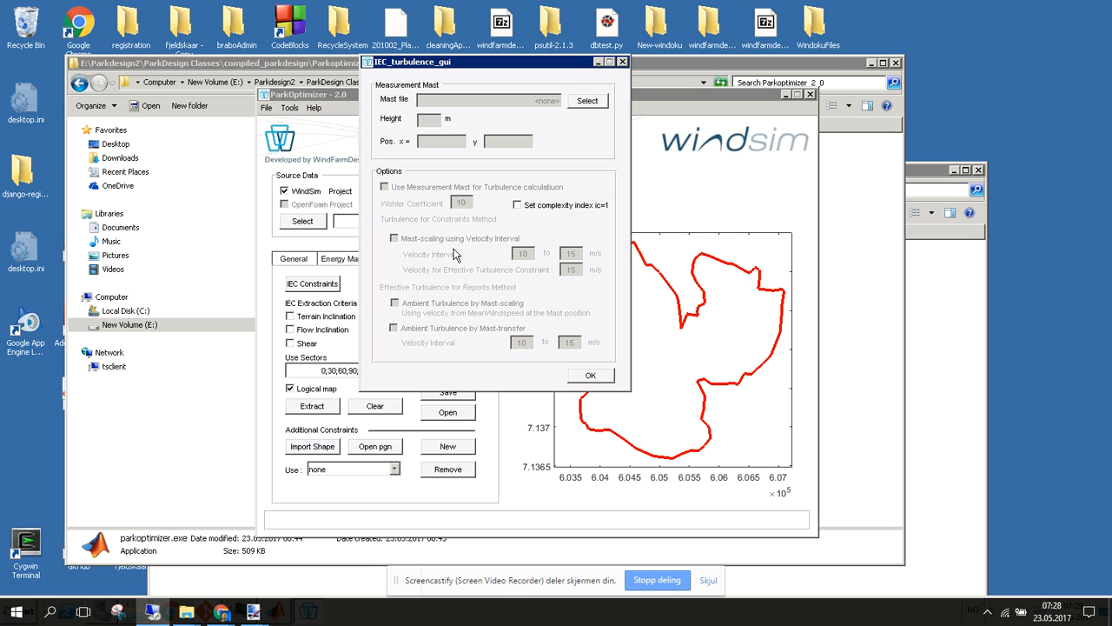
click(588, 101)
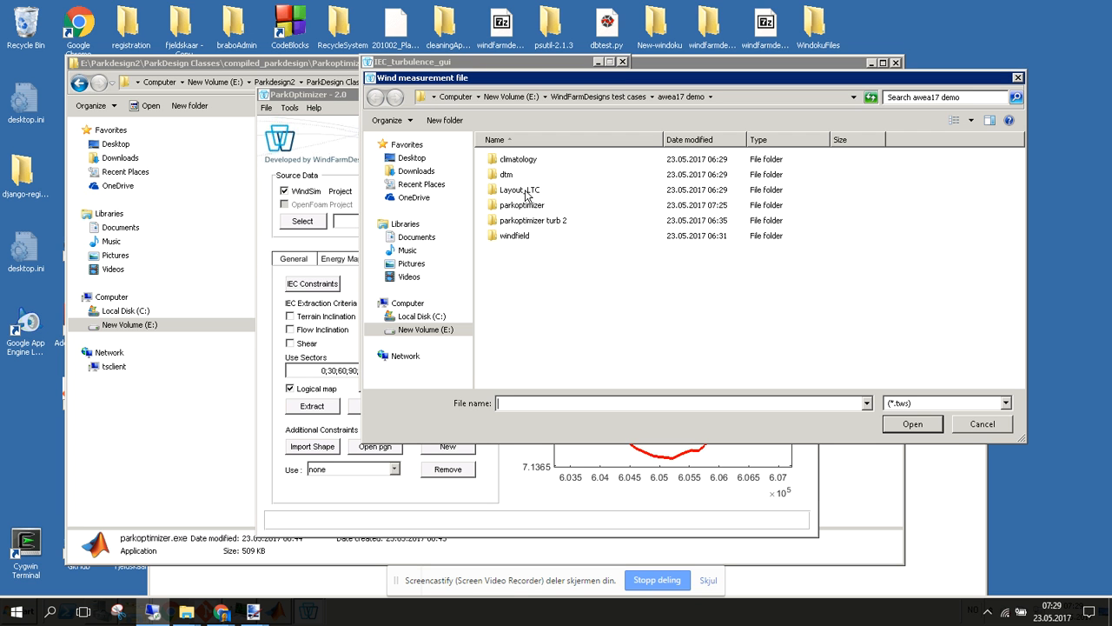
double_click(523, 160)
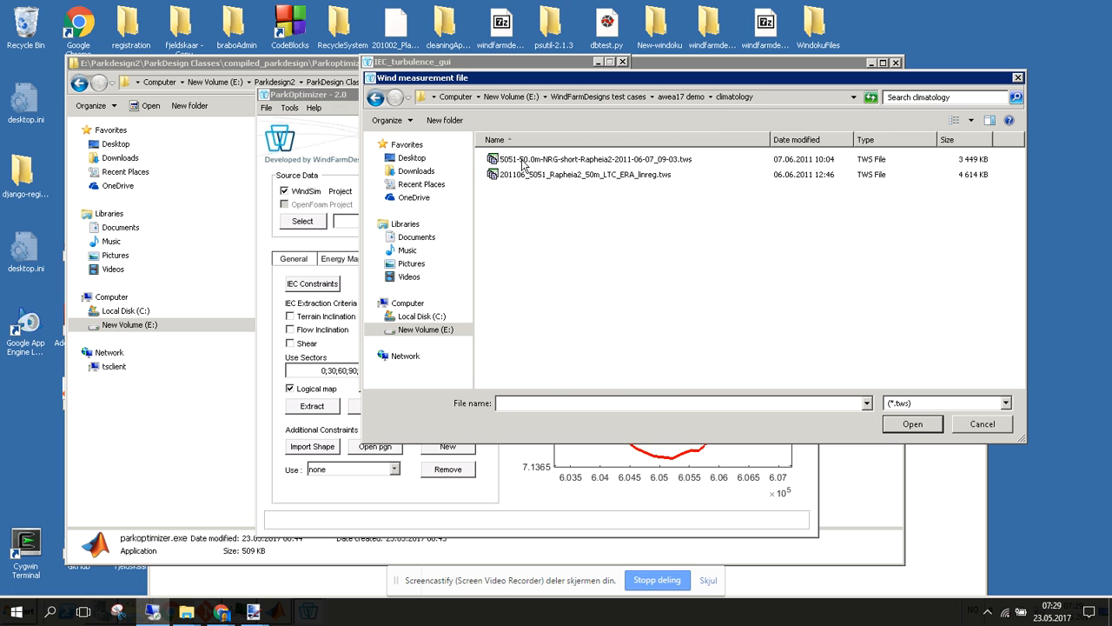
click(525, 162)
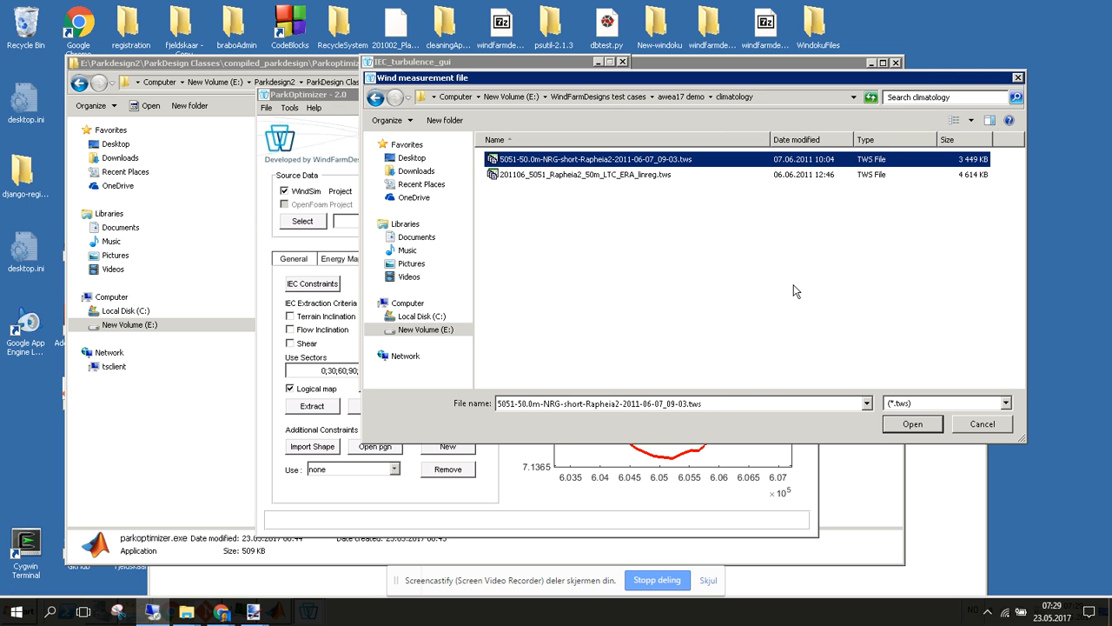
click(899, 425)
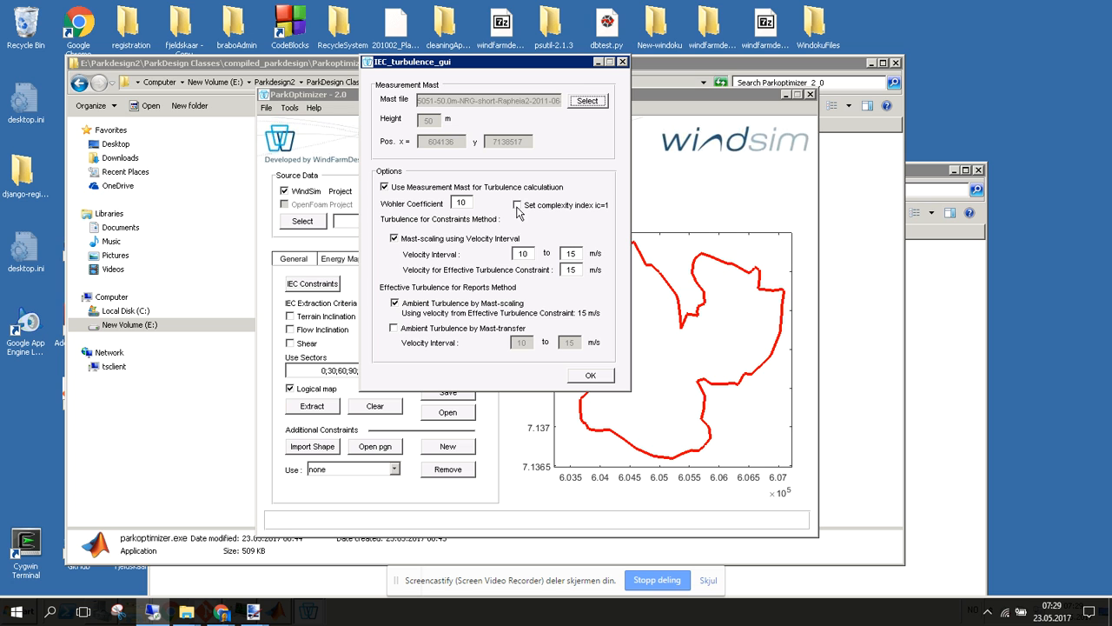
Start the mast-scaling velocity interval at 15 m/s, leave the complexity index option off, and extract the turbulence constraint map
double_click(526, 254)
text(15)
key(Tab)
key(Tab)
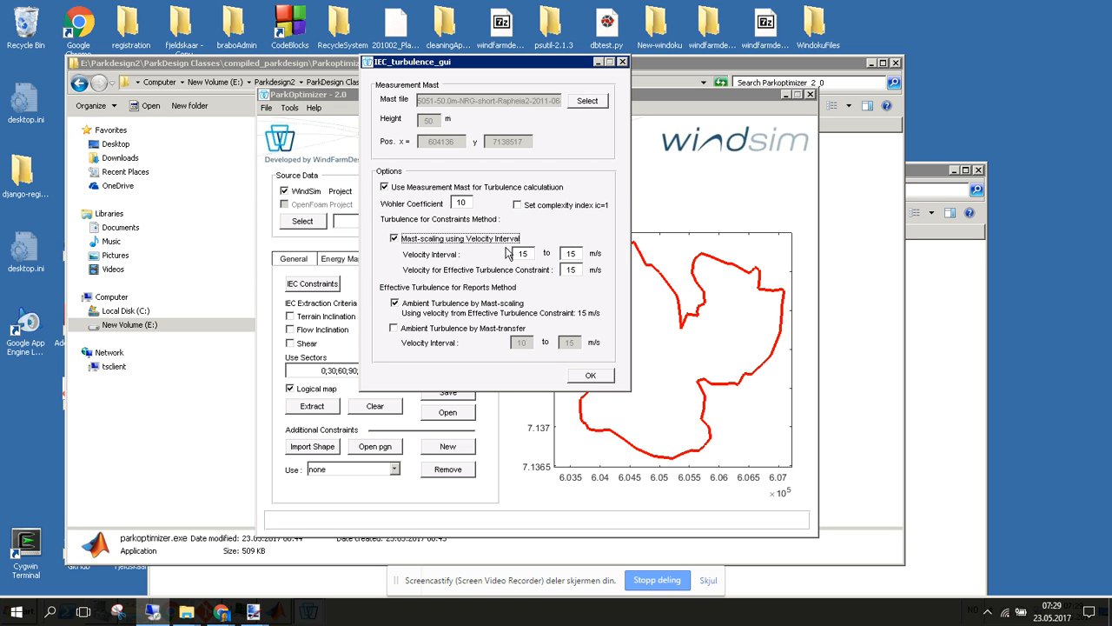
click(518, 205)
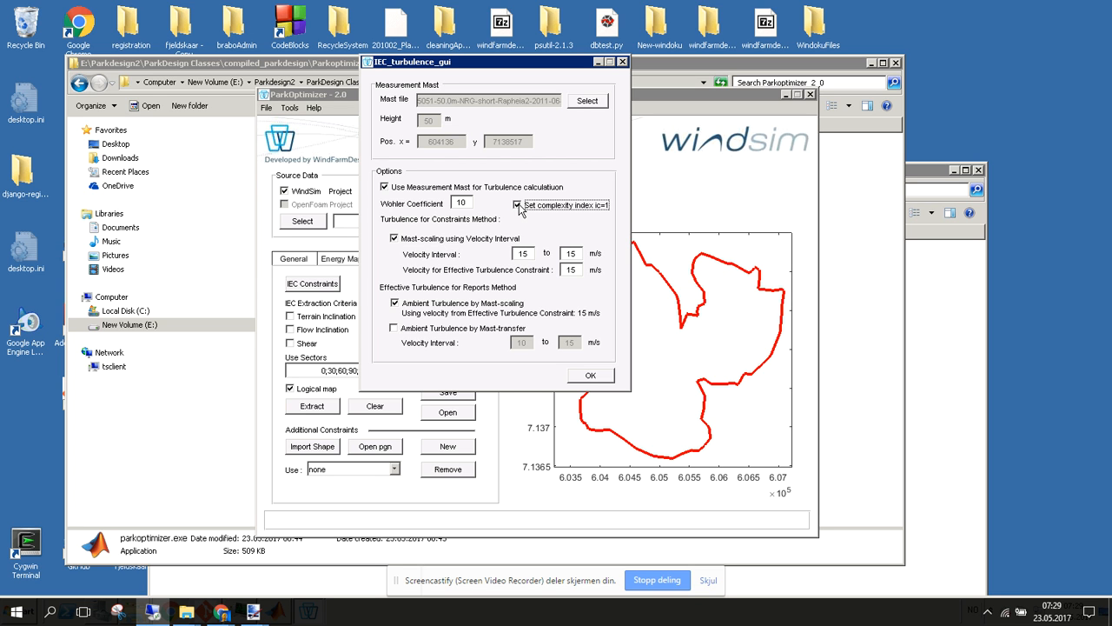
click(518, 205)
click(518, 205)
click(596, 379)
click(328, 409)
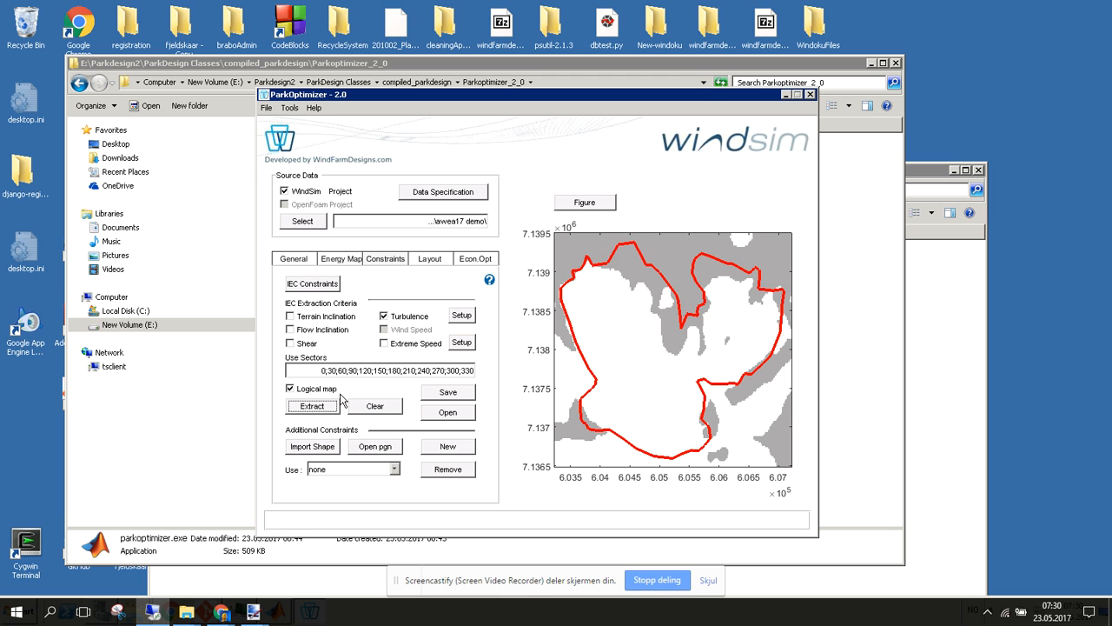
Turn off the measurement mast for the turbulence calculation and extract the turbulence constraint map again
click(462, 317)
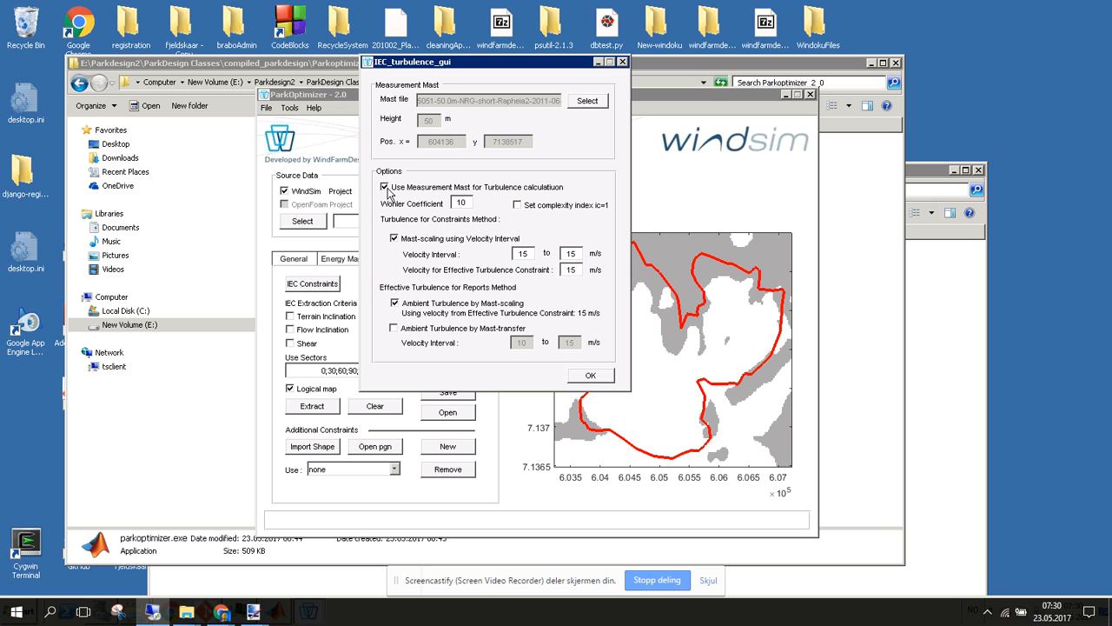
click(385, 186)
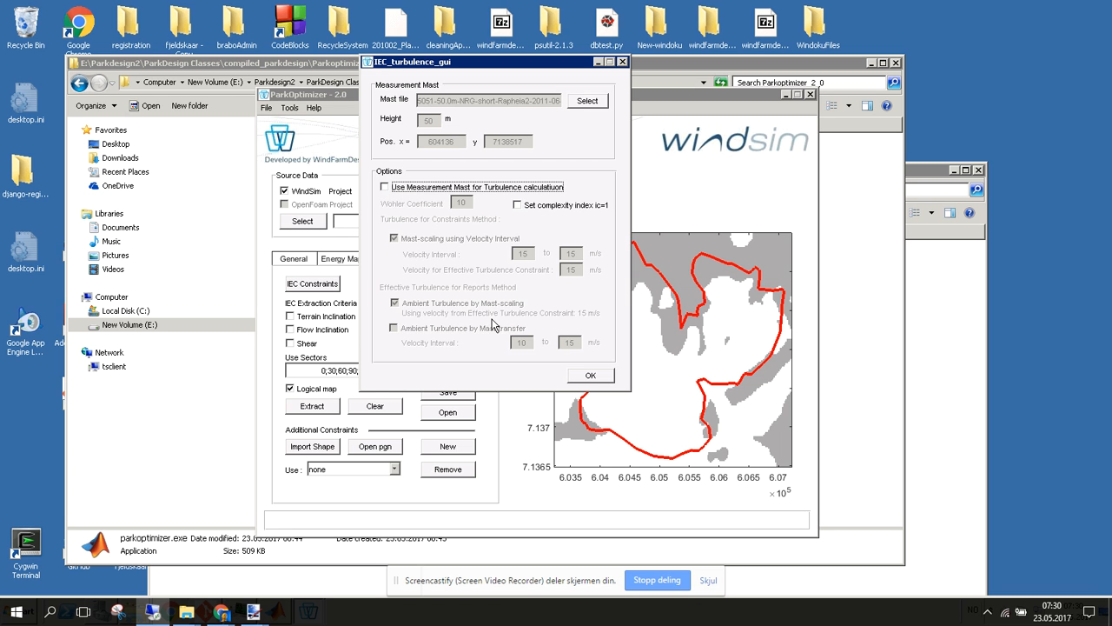
click(587, 375)
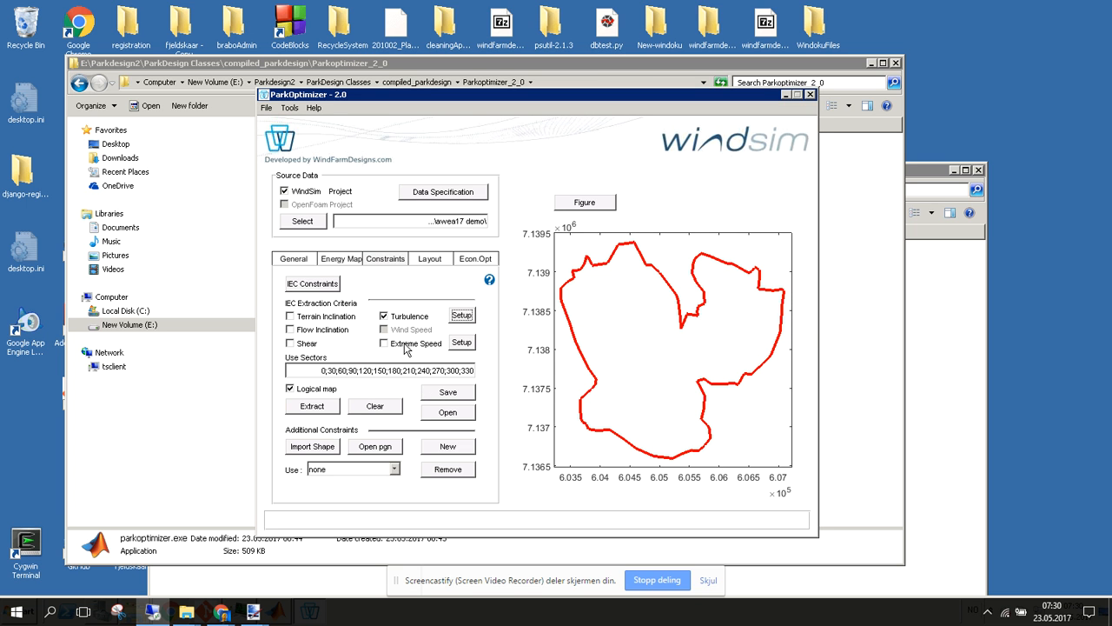
click(322, 406)
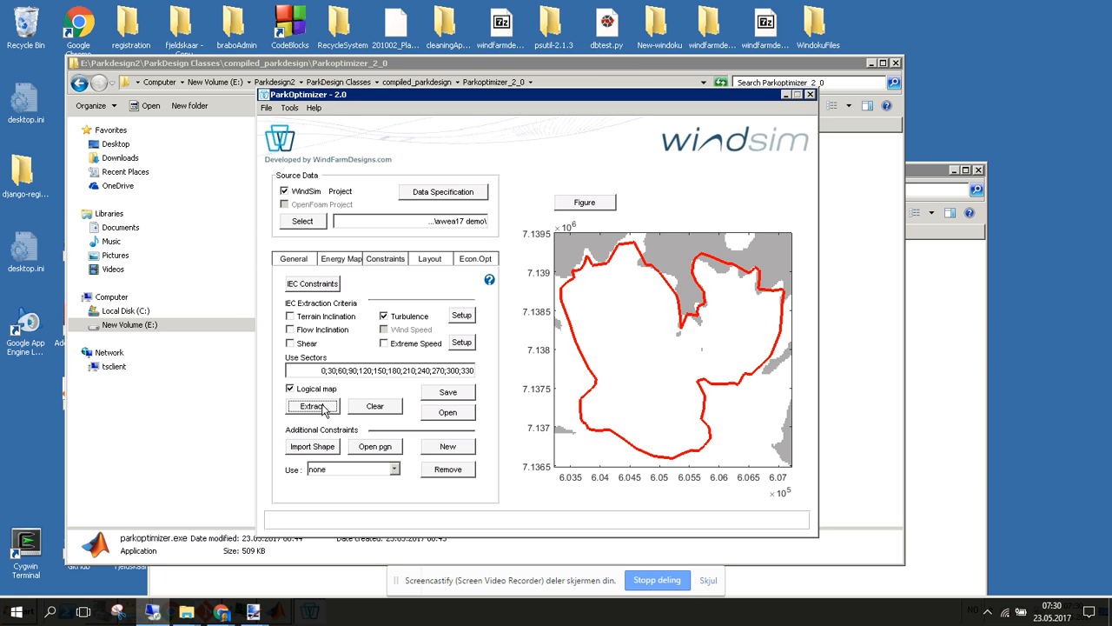
Turn the measurement mast back on for the turbulence calculation and confirm the turbulence setup
click(465, 317)
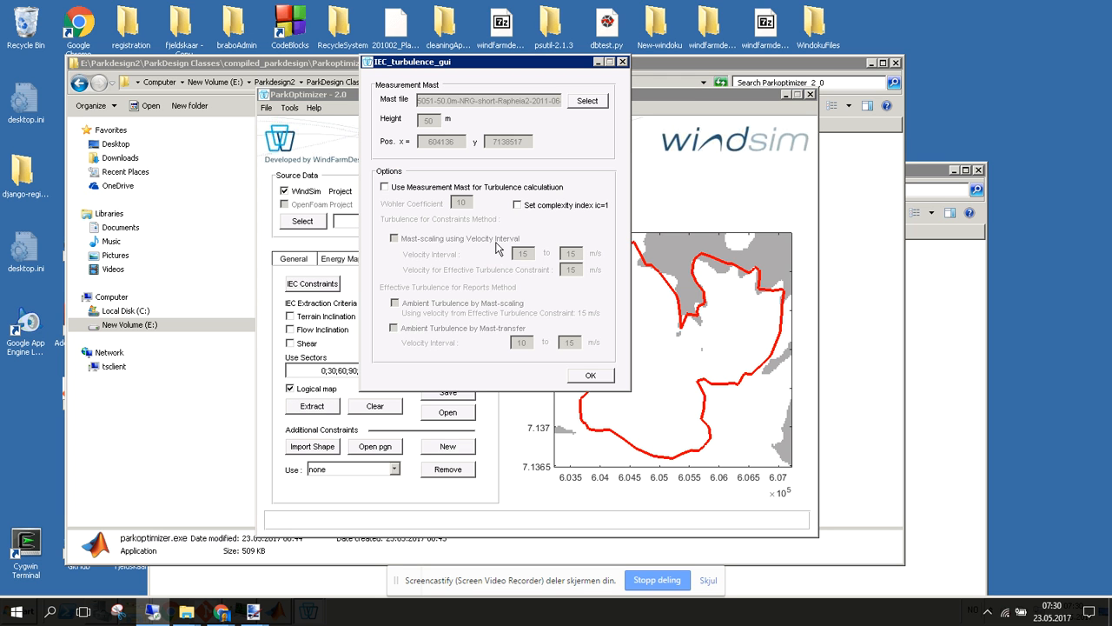
click(393, 190)
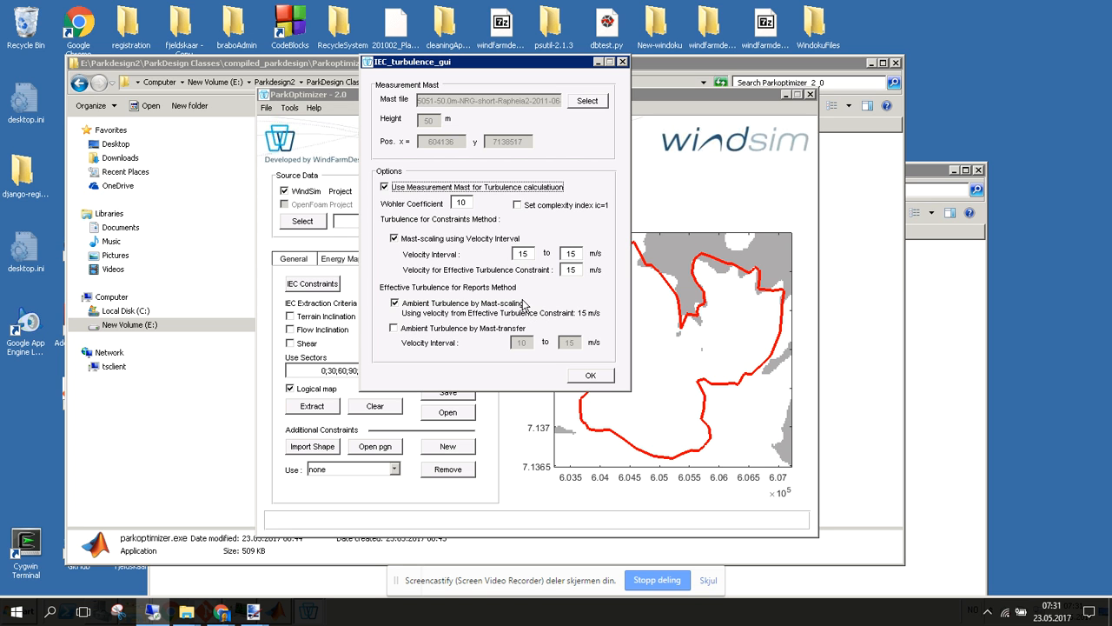
click(582, 378)
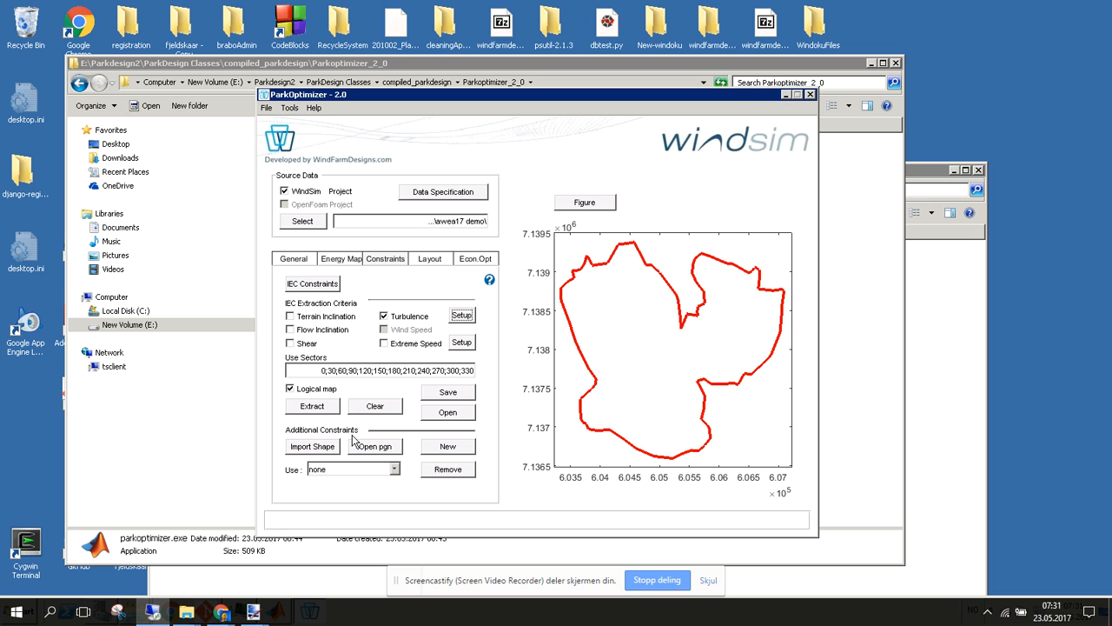
Add flow inclination and shear to the turbulence criterion and extract the combined constraint map
click(292, 330)
click(296, 346)
click(296, 347)
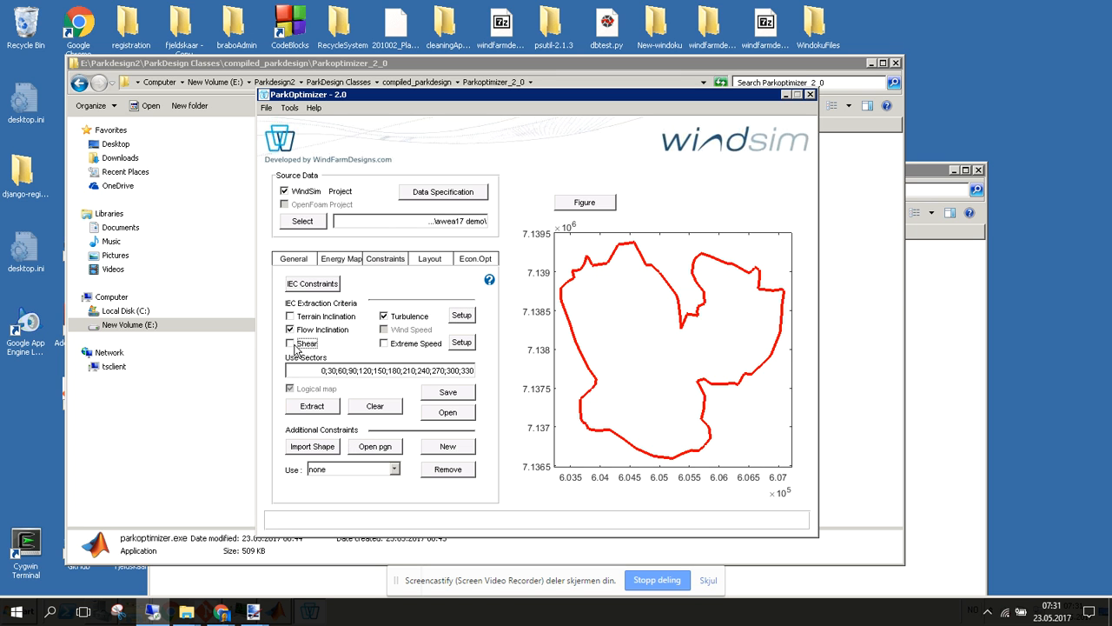
click(322, 415)
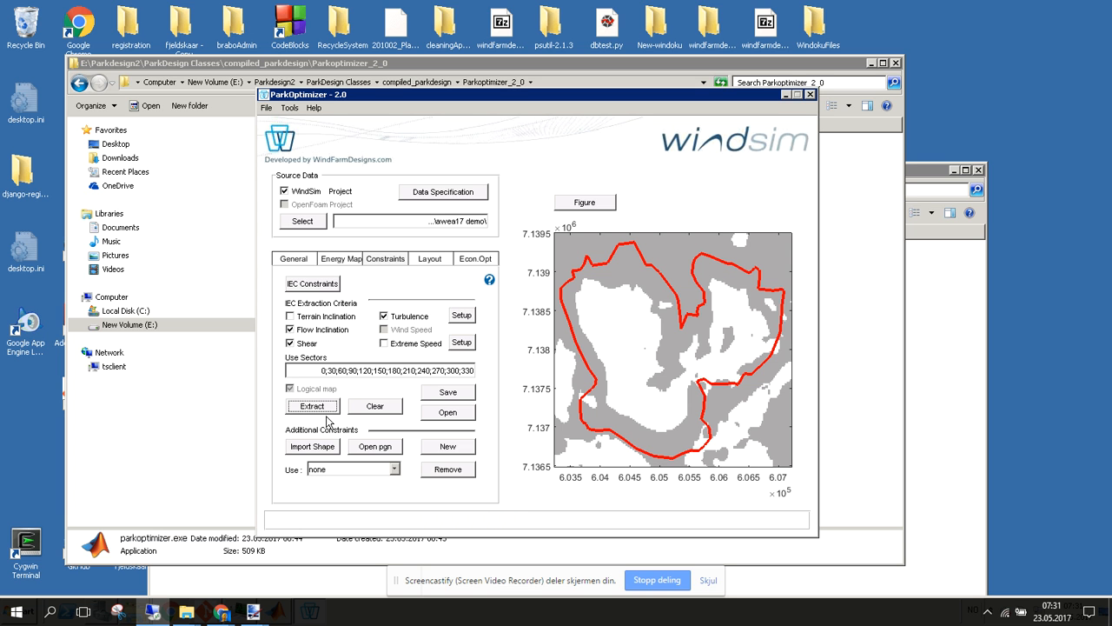
Start a new additional constraint and draw a narrow closed eight-point polygon through the notch between the park area's two lobes
click(334, 449)
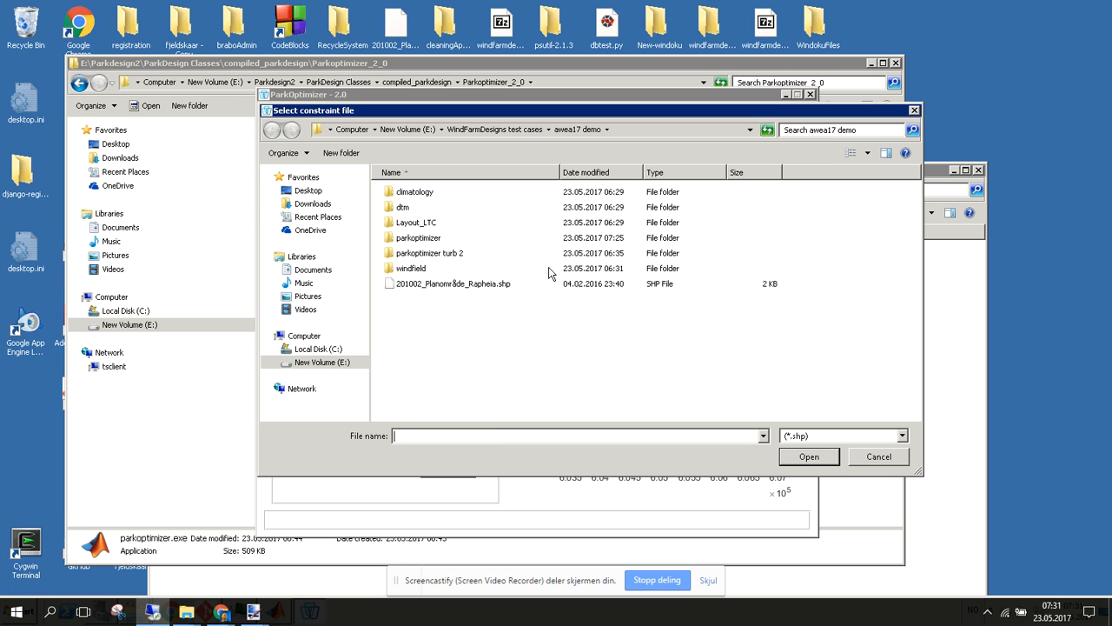
click(880, 457)
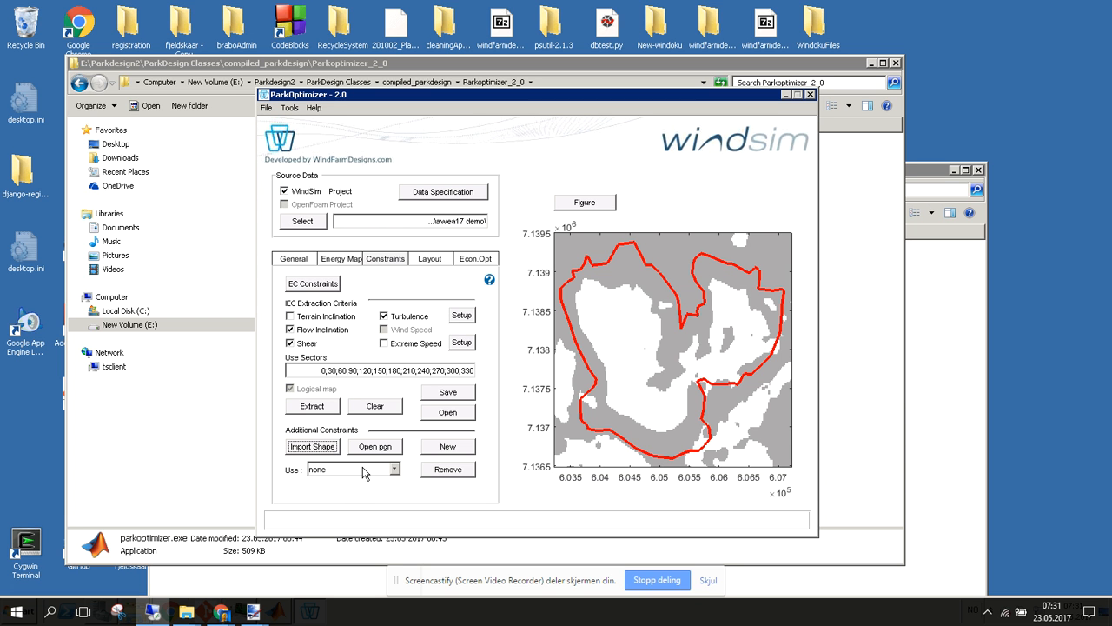
click(434, 450)
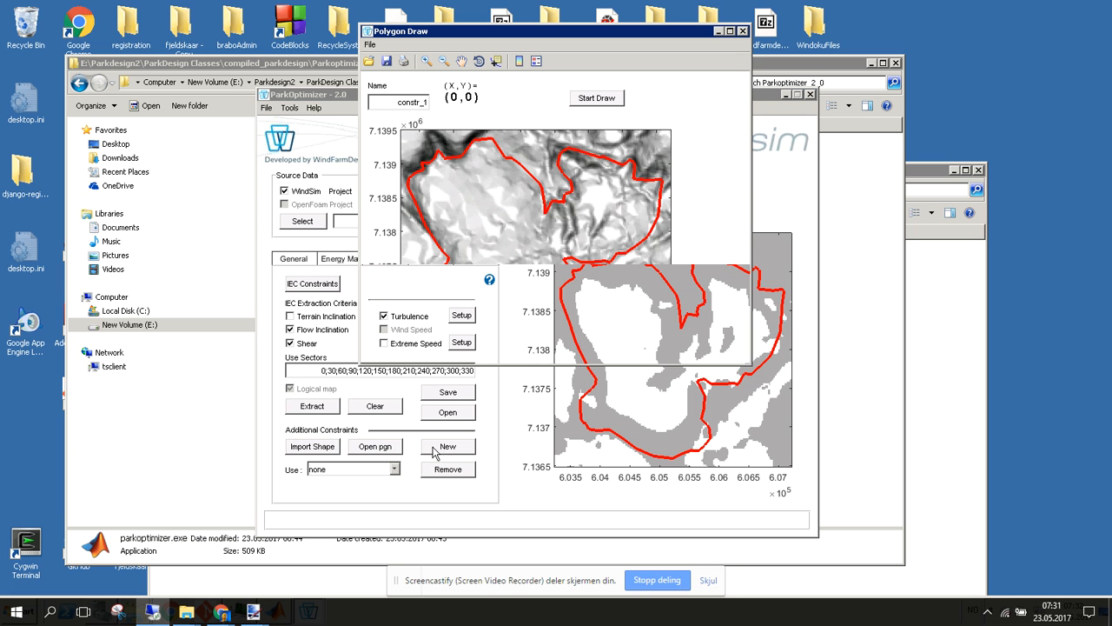
click(582, 101)
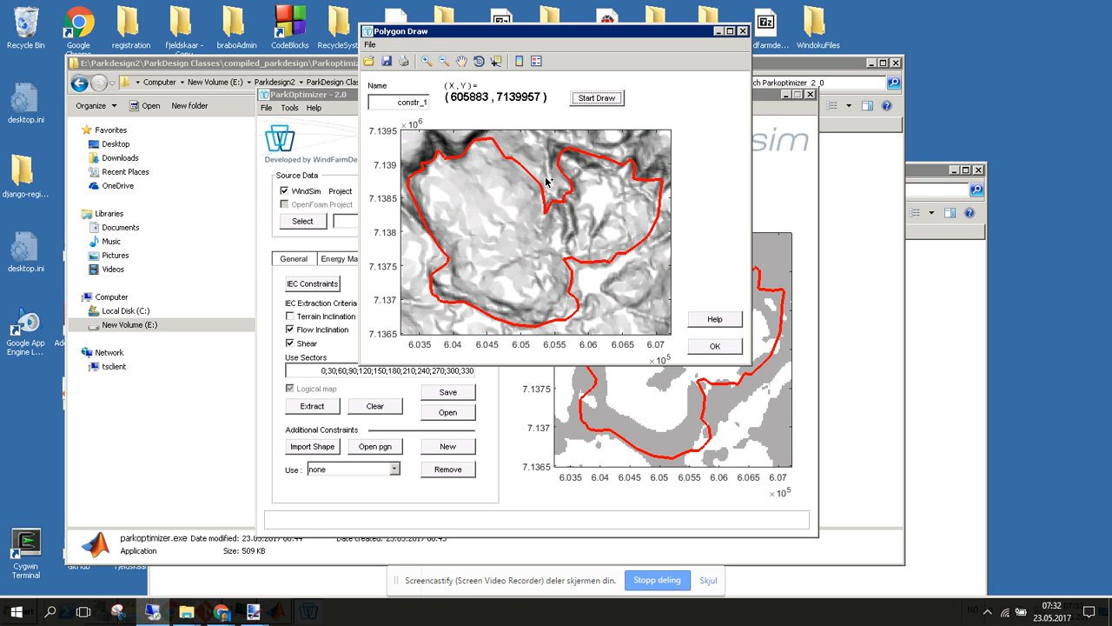
click(545, 173)
click(533, 202)
click(536, 225)
click(548, 256)
click(557, 263)
click(559, 250)
click(550, 230)
click(551, 208)
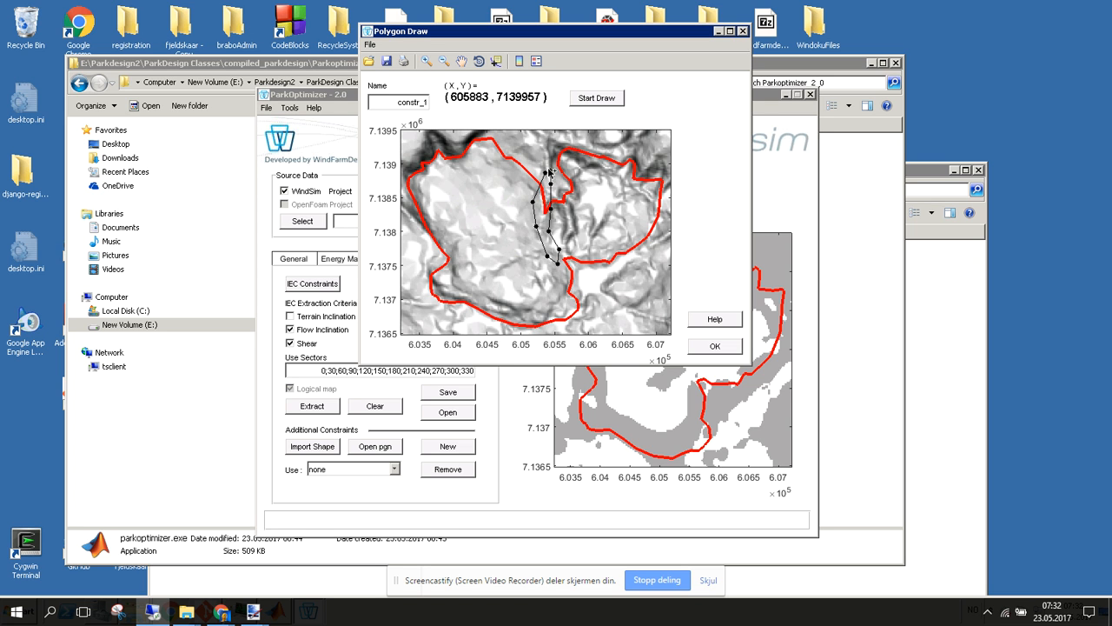
click(546, 173)
Name the drawn constraint polygon powerline and confirm it as an additional constraint
drag(397, 102, 431, 101)
text(pow)
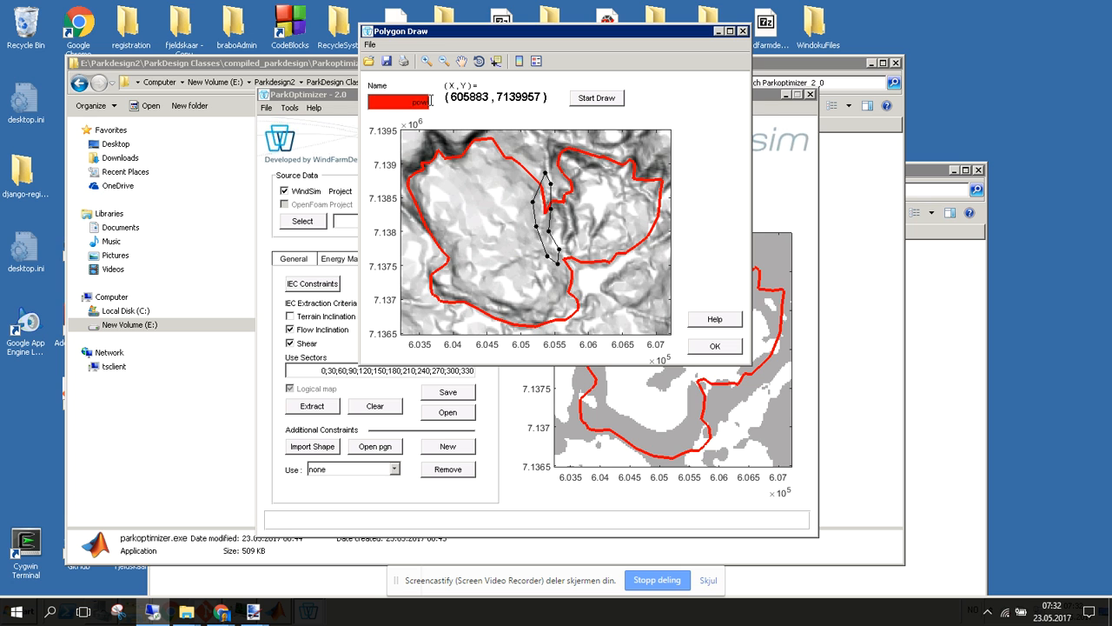
text(erline)
key(Return)
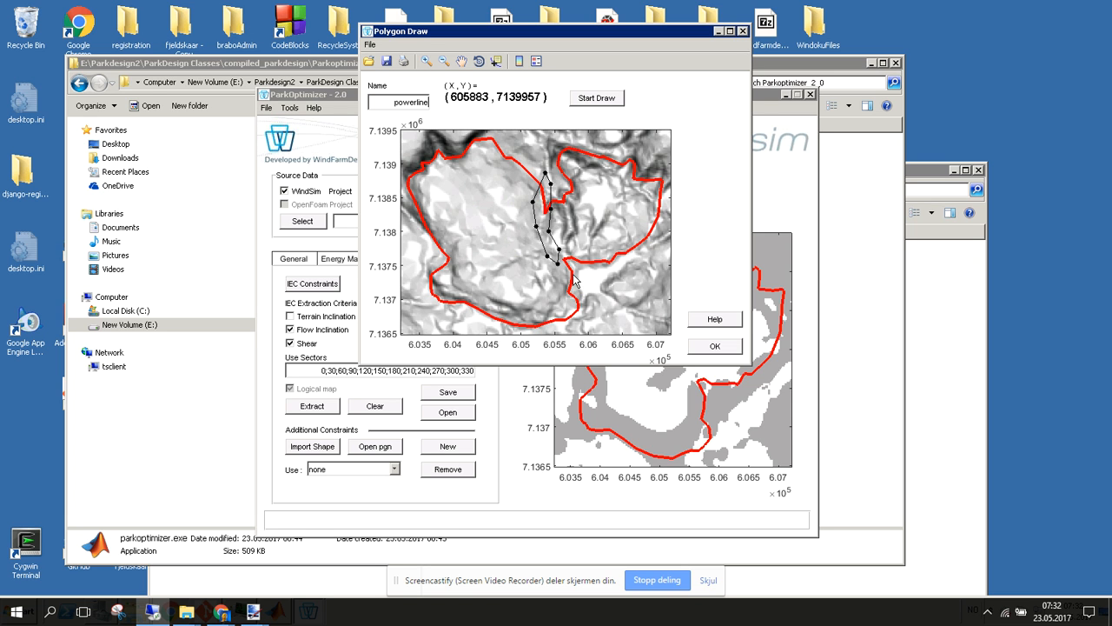
click(702, 348)
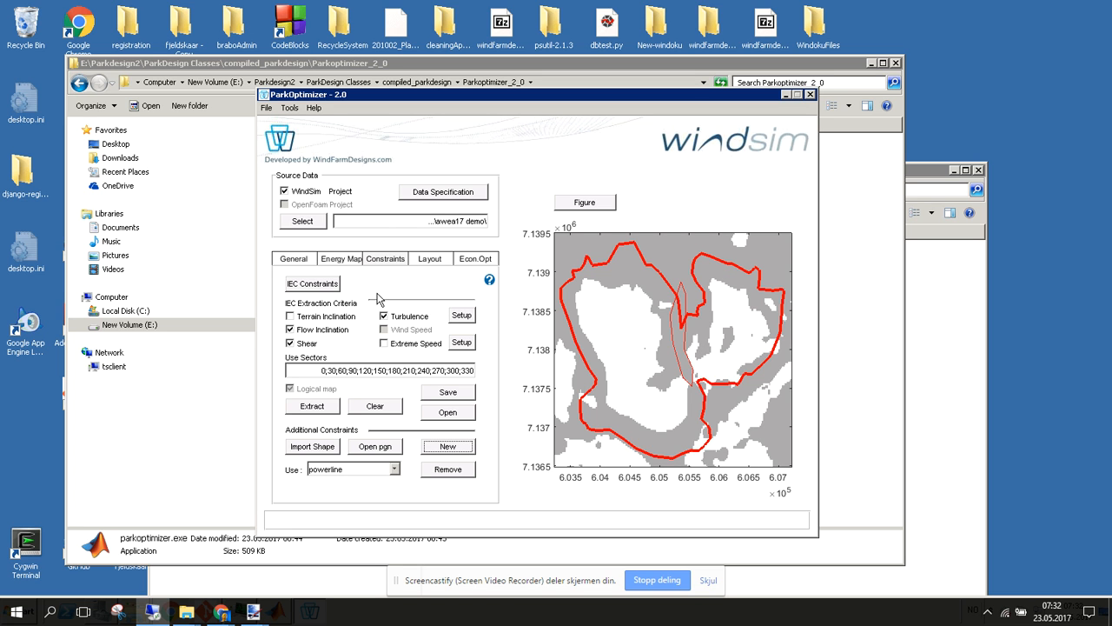
Choose the Basic optimizer for the turbine layout and set the maximum number of turbines to 3
click(428, 260)
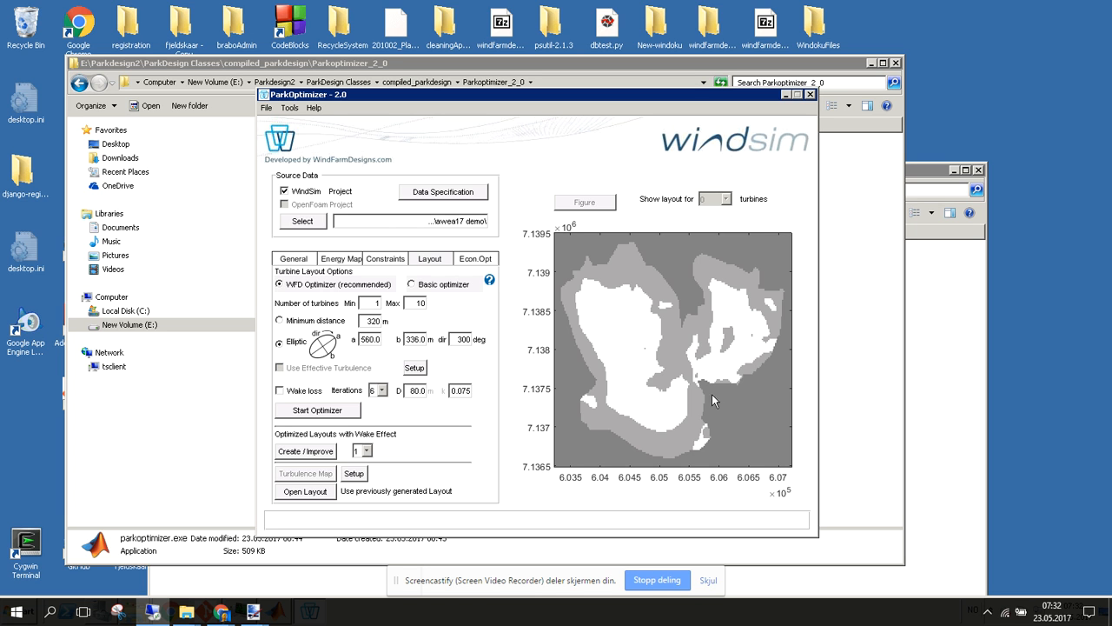
click(414, 285)
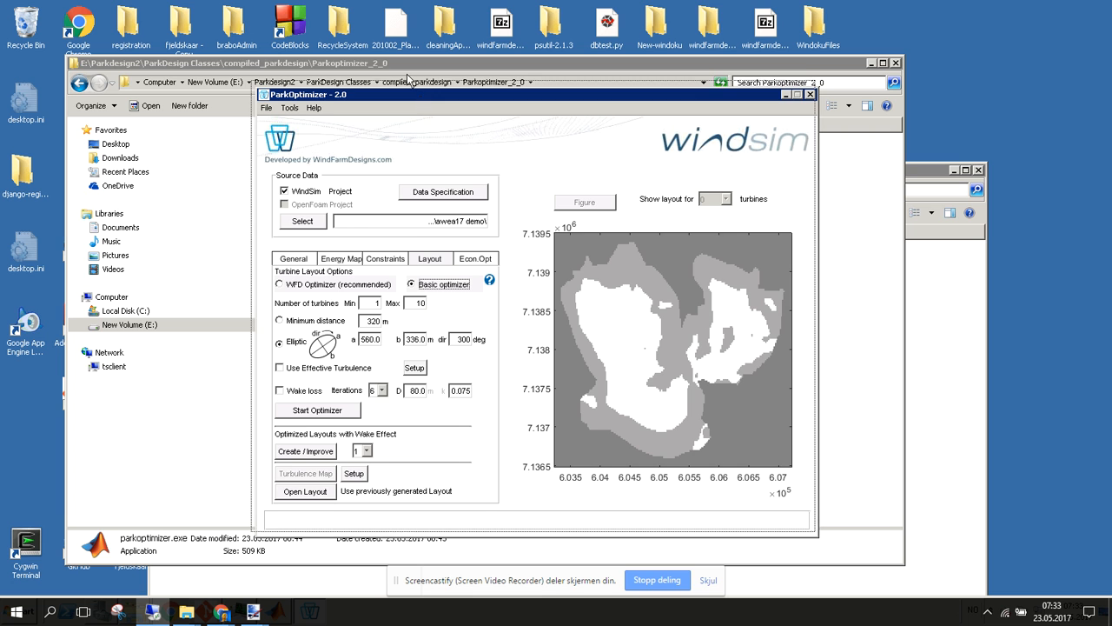
drag(421, 102, 405, 75)
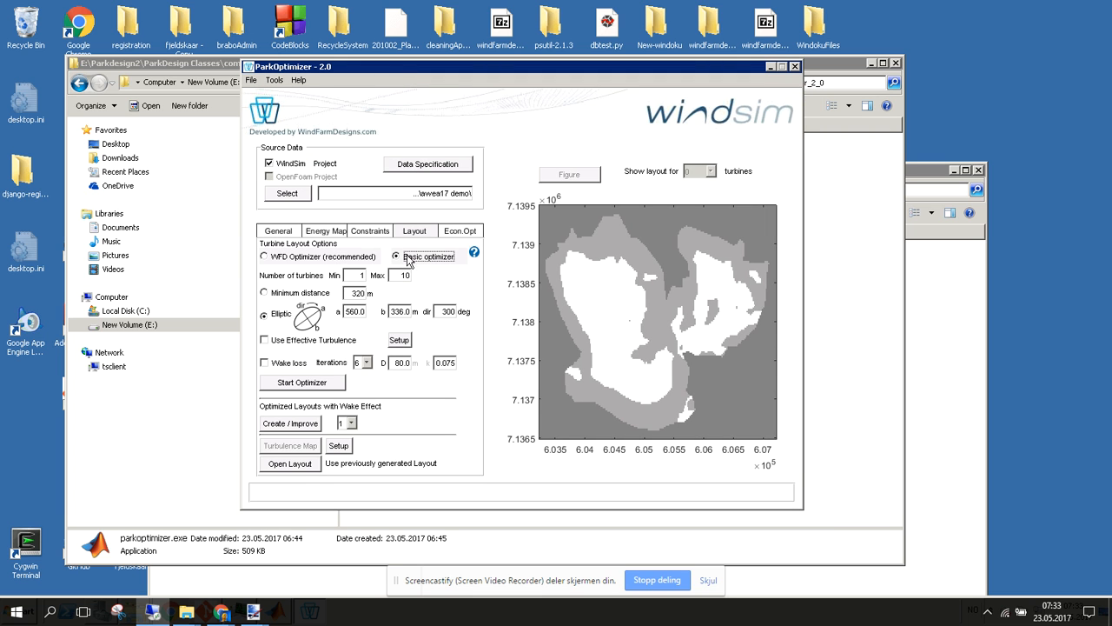
click(360, 275)
drag(397, 275, 420, 285)
text(3)
click(422, 279)
Keep elliptic turbine spacing selected and enable wake loss with 2 iterations
click(276, 321)
click(265, 317)
drag(348, 311, 370, 311)
drag(392, 311, 466, 315)
click(490, 357)
click(266, 362)
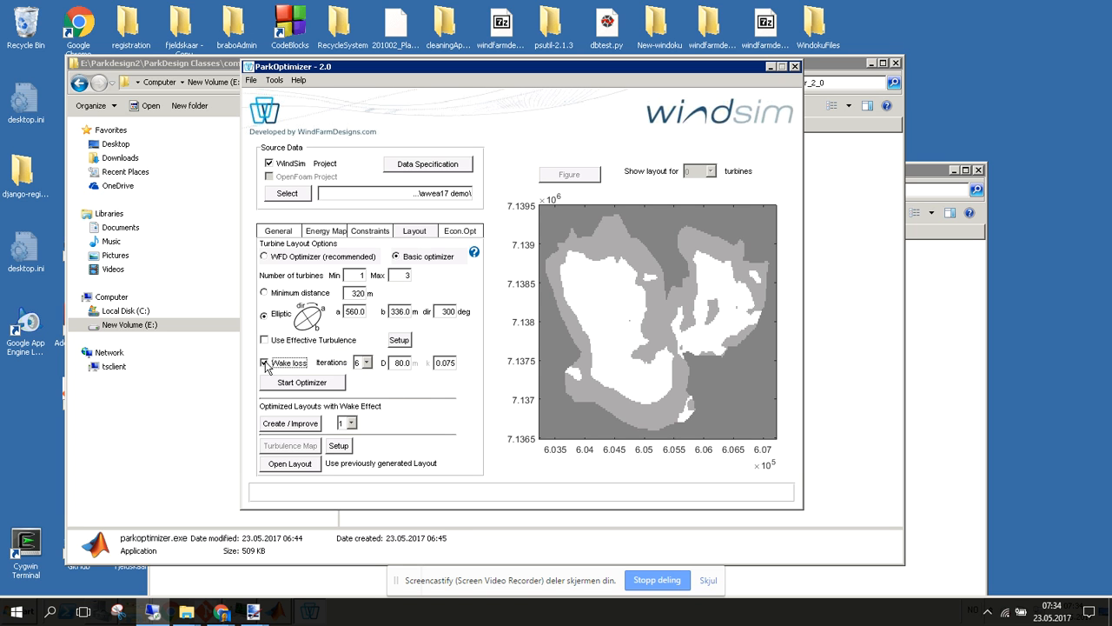
click(367, 363)
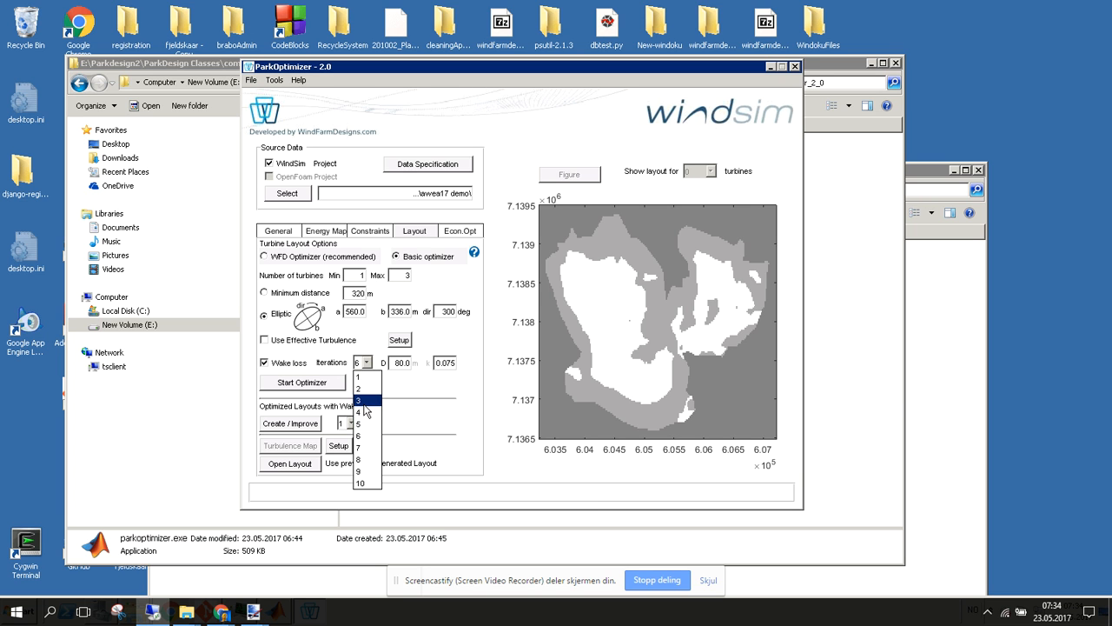
click(364, 388)
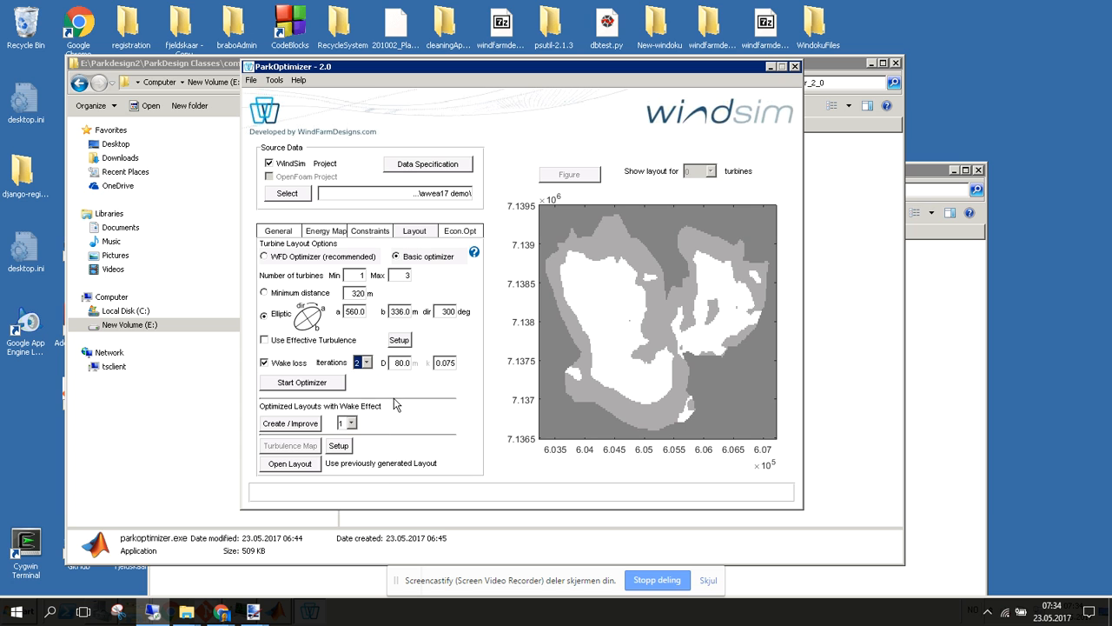
Set the rotor diameter D for the wake loss calculation to 108 m
double_click(402, 363)
text(108)
key(Tab)
click(446, 363)
drag(441, 362, 445, 363)
Set the maximum number of turbines to 4, run the layout optimizer and acknowledge its completion
drag(404, 275, 418, 284)
text(4)
key(Tab)
click(344, 387)
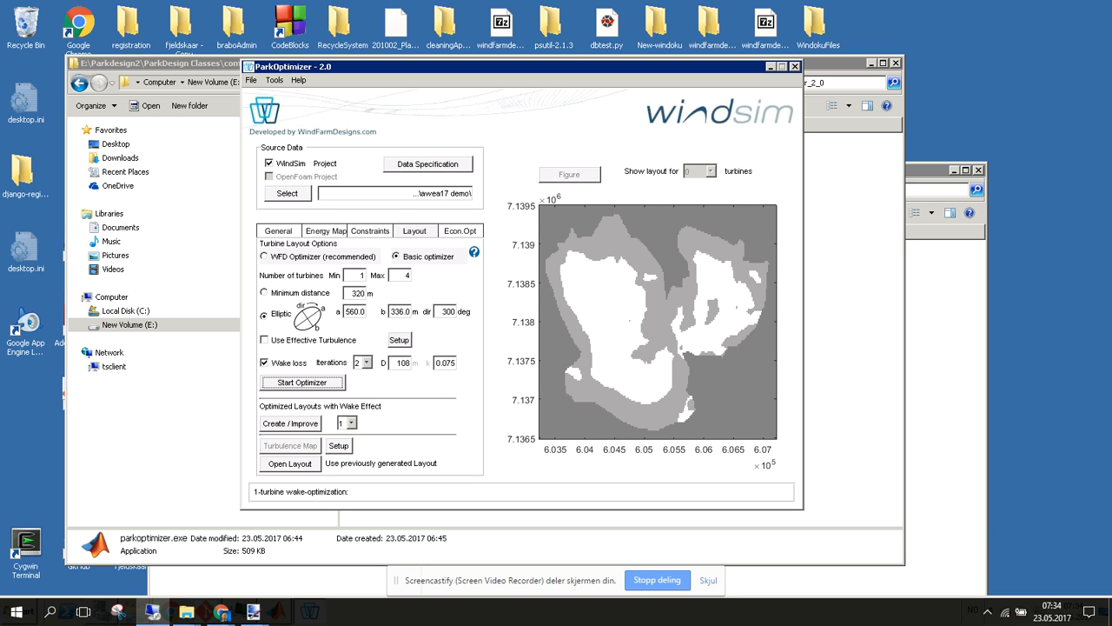
click(657, 580)
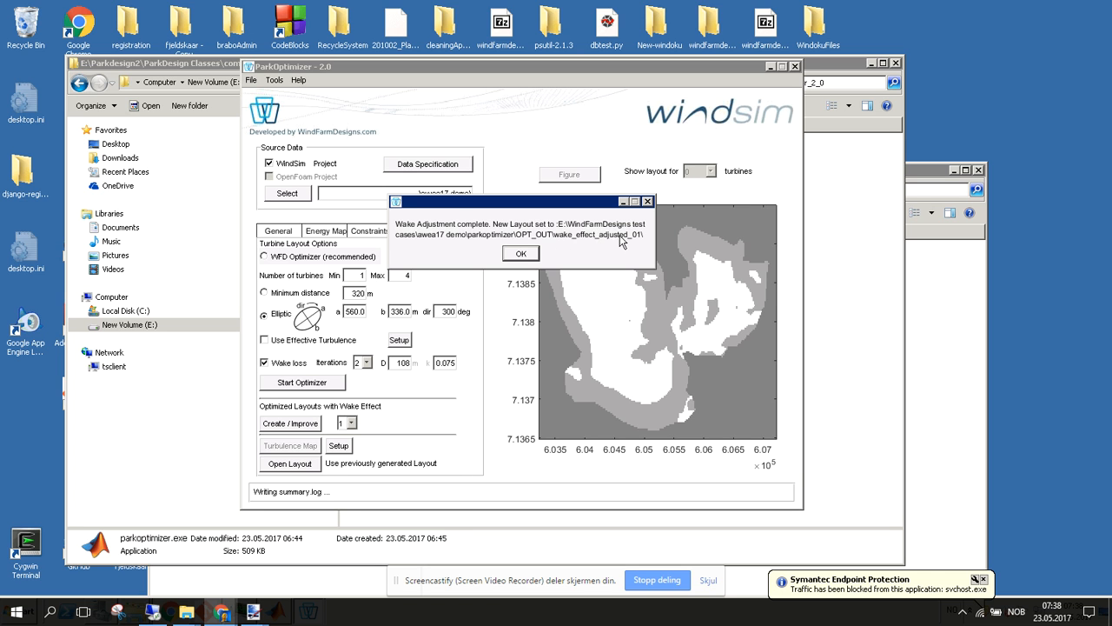
click(520, 254)
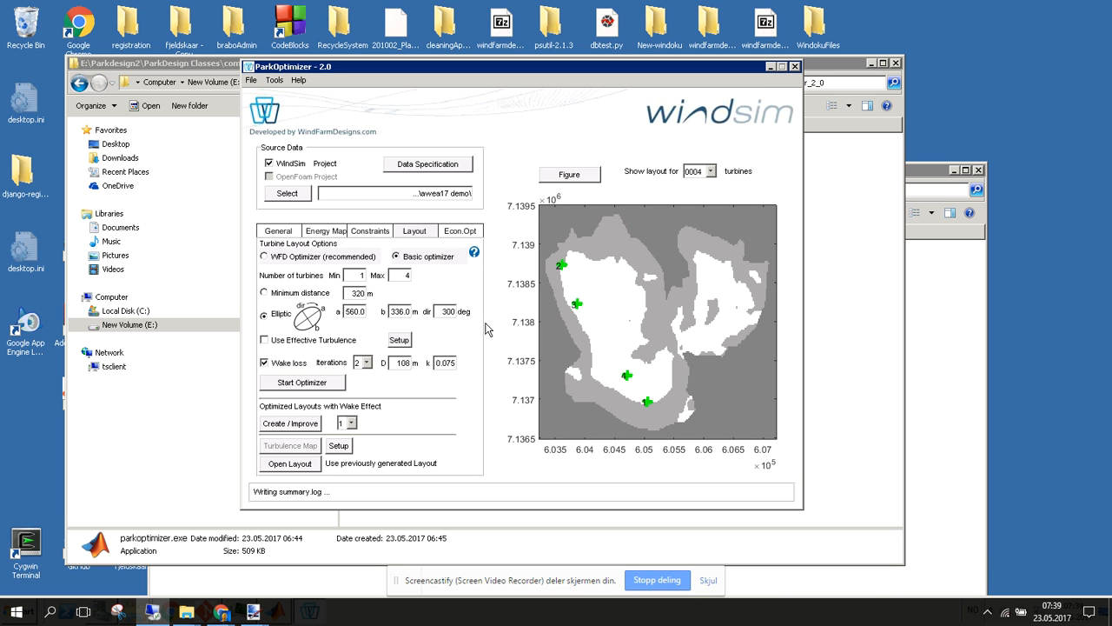
Compare the optimized layouts for different turbine counts on the map, from one turbine up to four
click(712, 175)
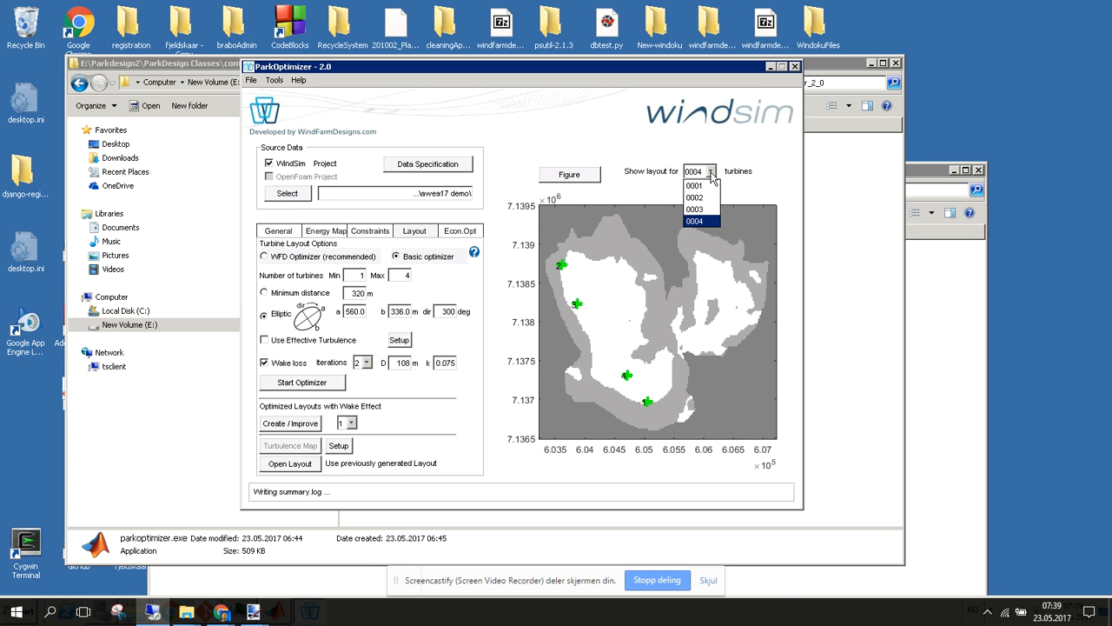
click(708, 186)
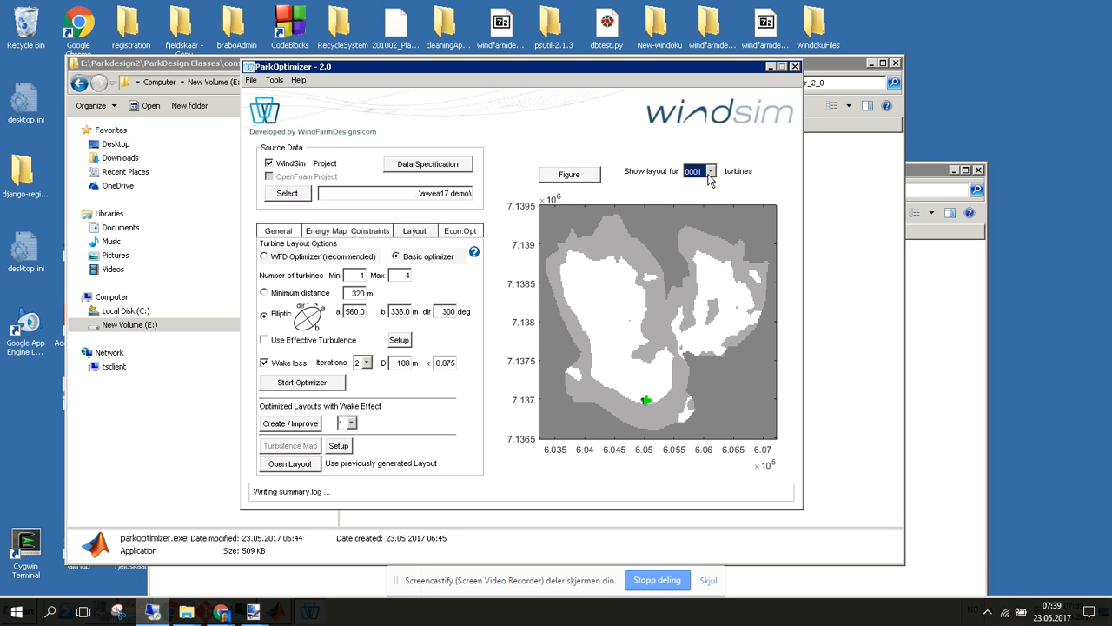
click(711, 172)
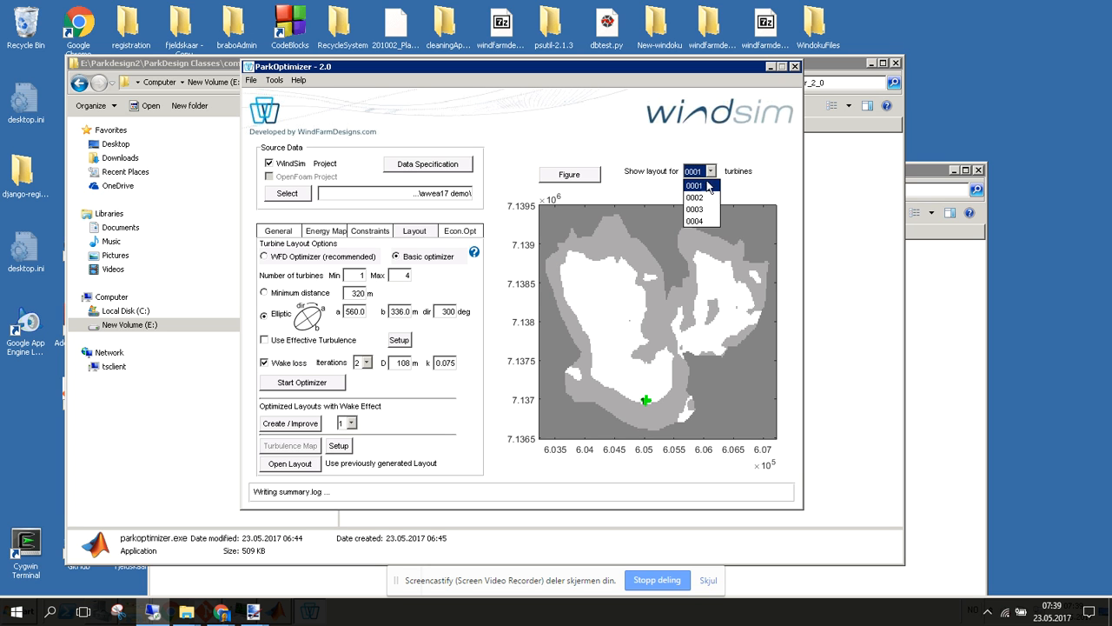
click(705, 199)
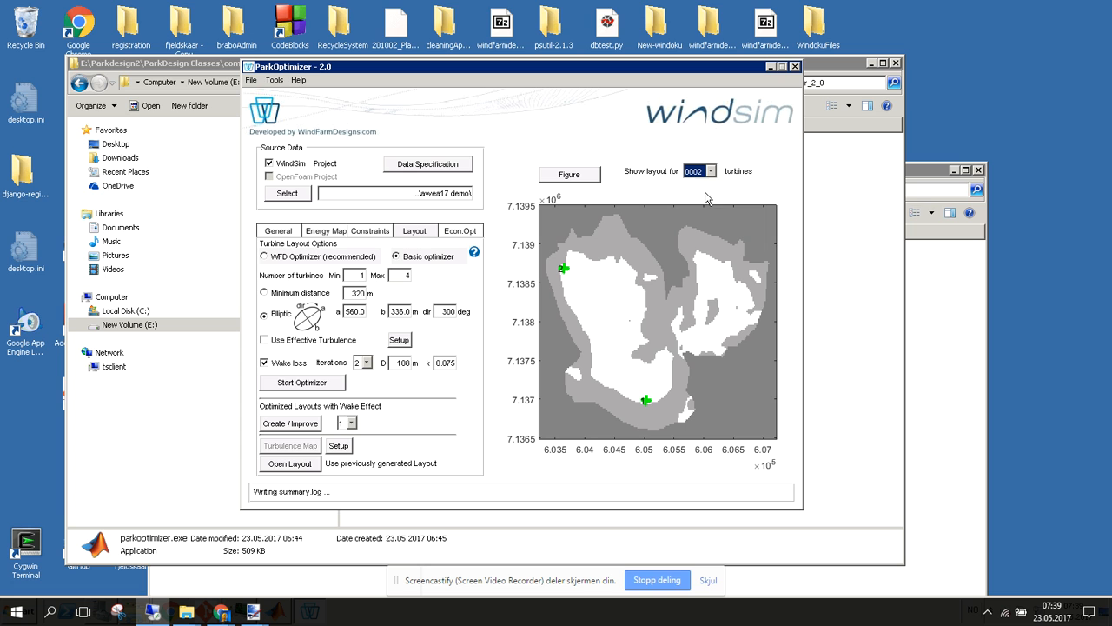
click(711, 171)
click(711, 171)
click(706, 223)
click(711, 172)
click(707, 209)
click(711, 171)
click(704, 224)
Switch to the project's file window and open the wake_effect_adjusted_01 results folder under parkoptimizer\OPT_OUT
drag(544, 69, 340, 99)
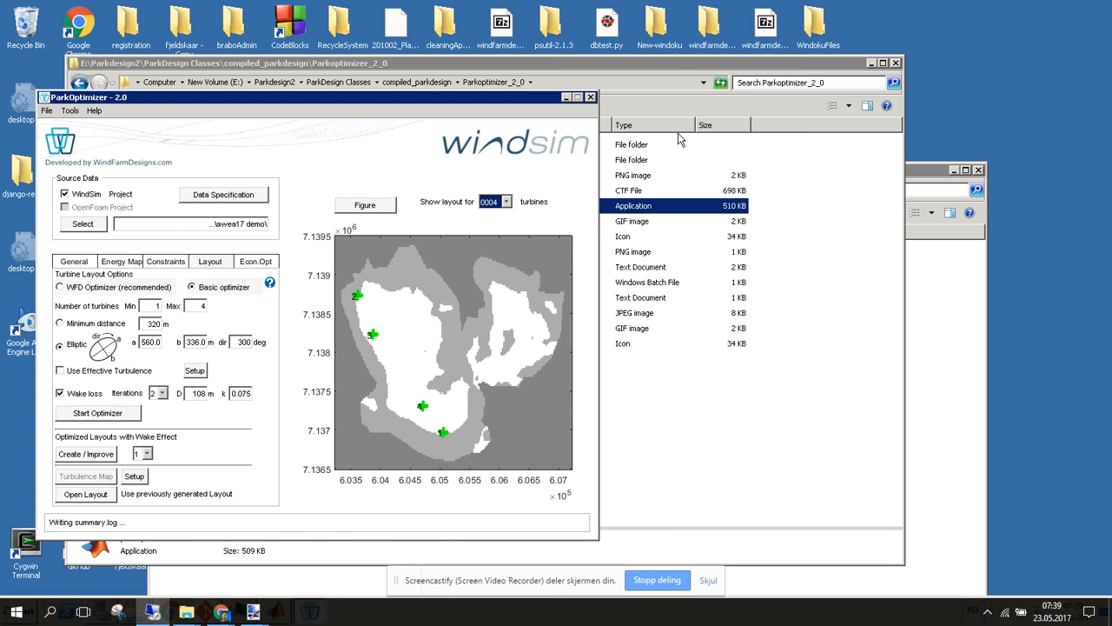
click(676, 70)
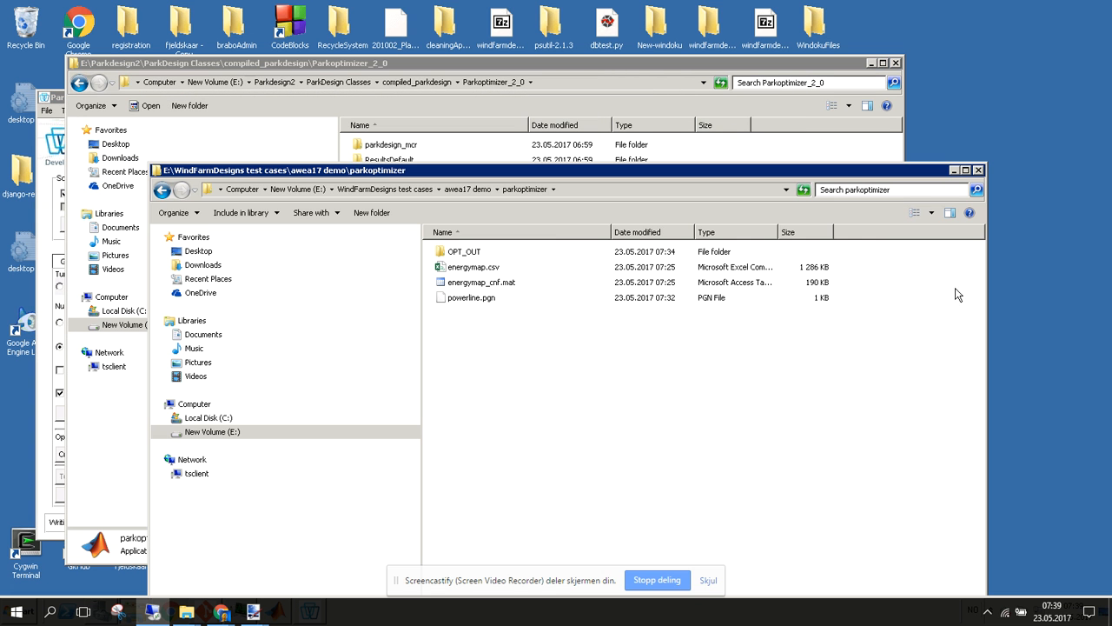
click(956, 288)
click(470, 189)
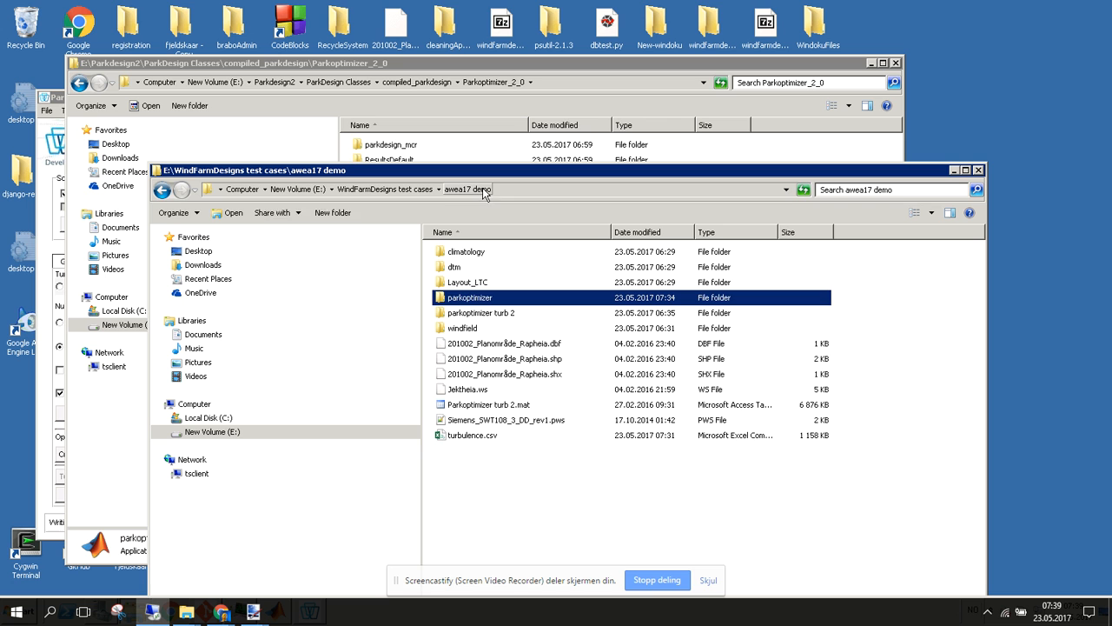
double_click(478, 309)
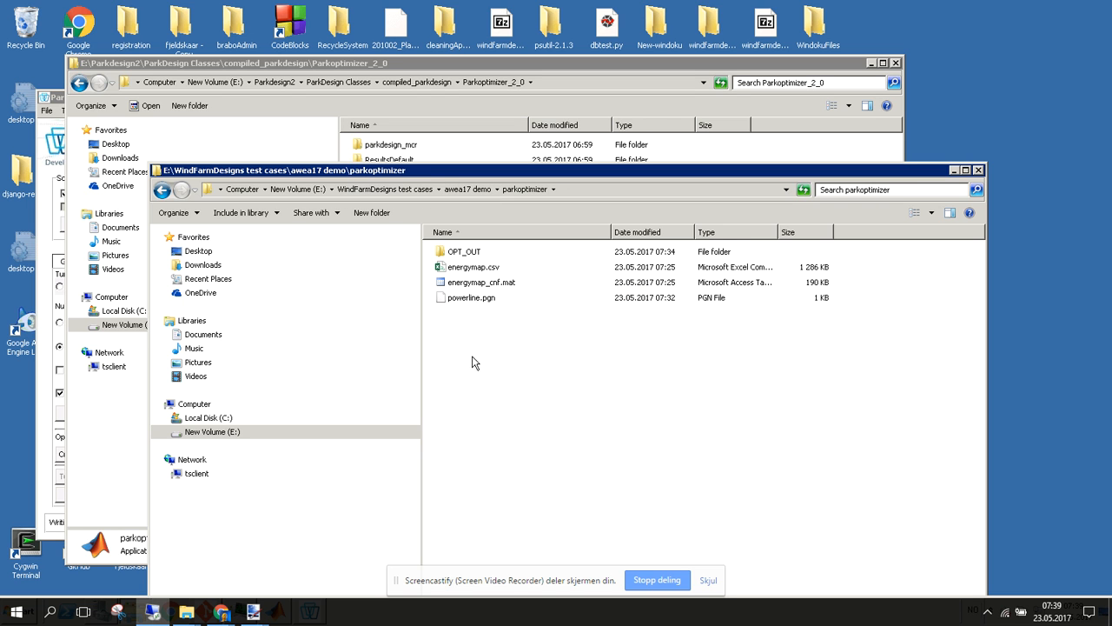
double_click(466, 252)
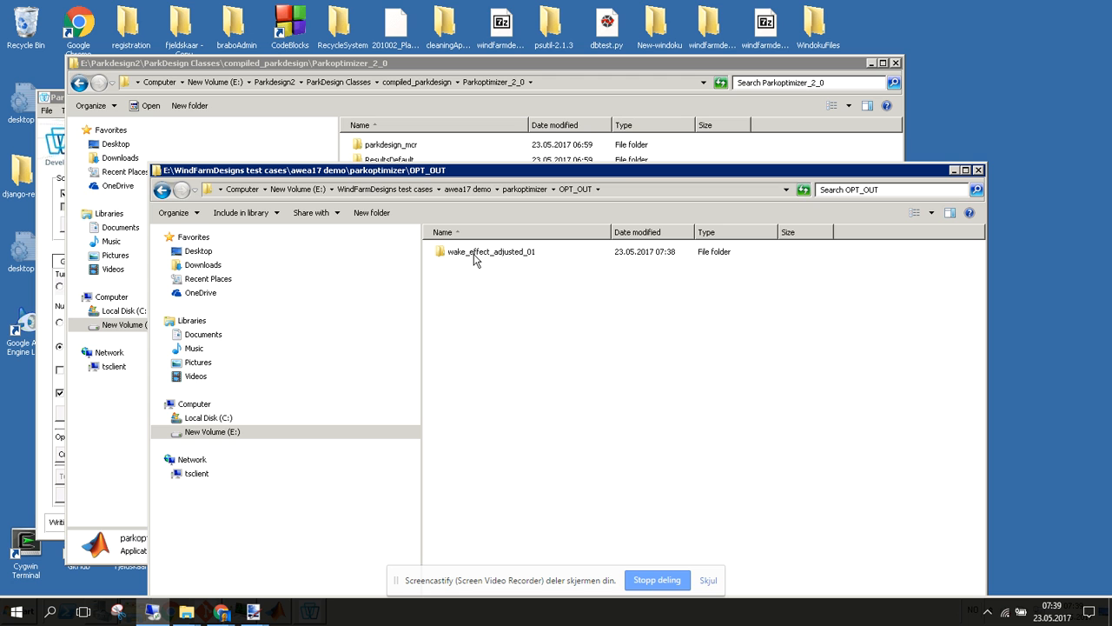
double_click(473, 255)
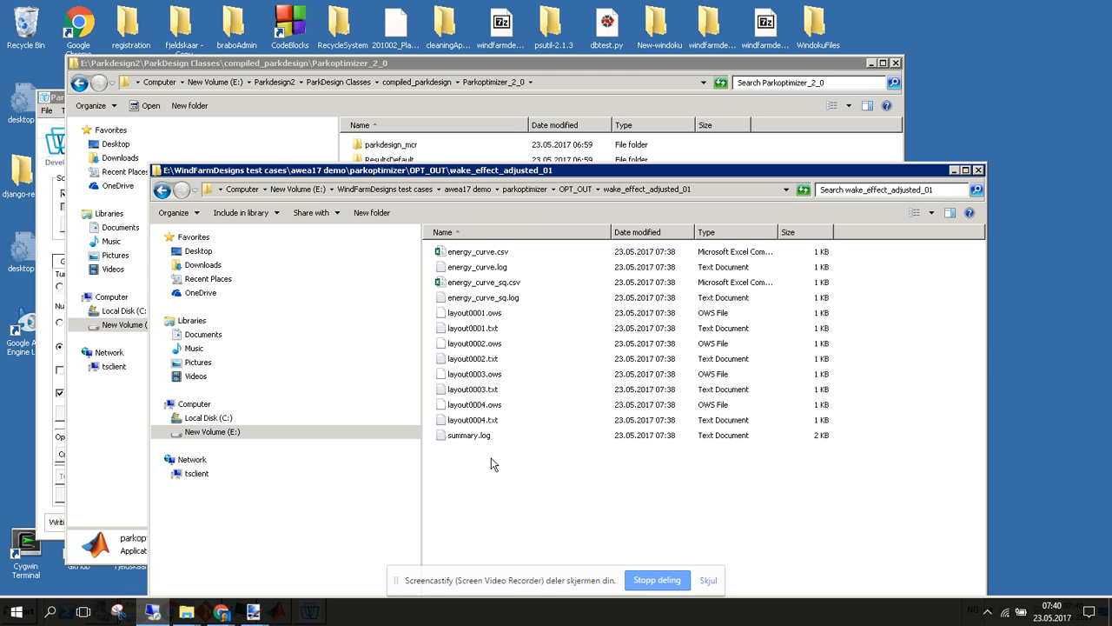
Open summary.log in TextPad, review the optimization inputs and IEC constraint limits, and close it
click(483, 439)
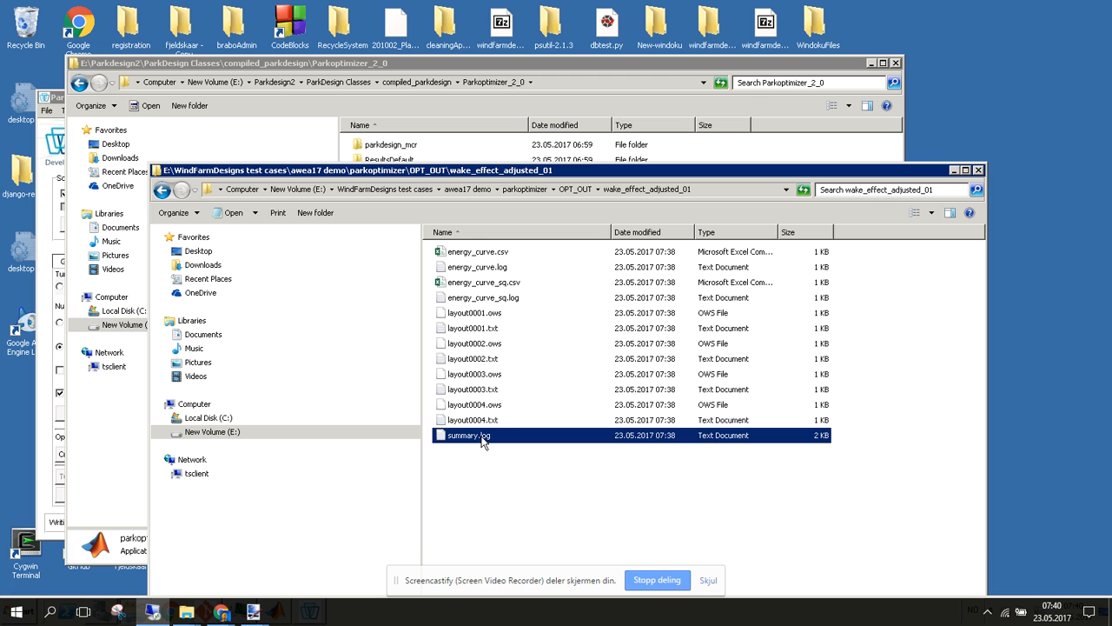
right_click(483, 439)
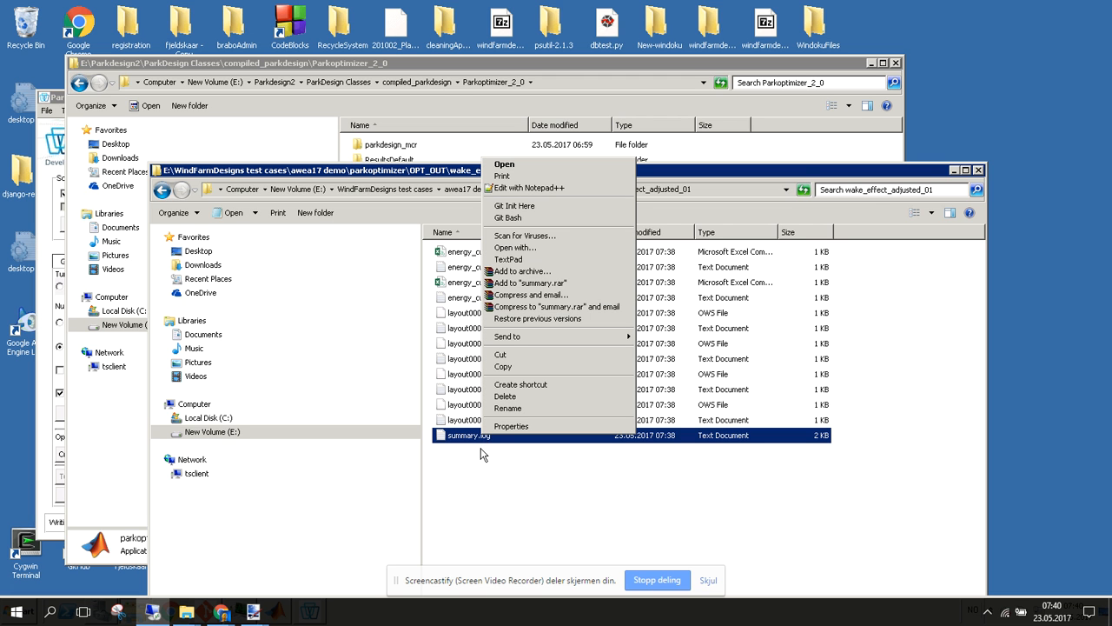
click(508, 259)
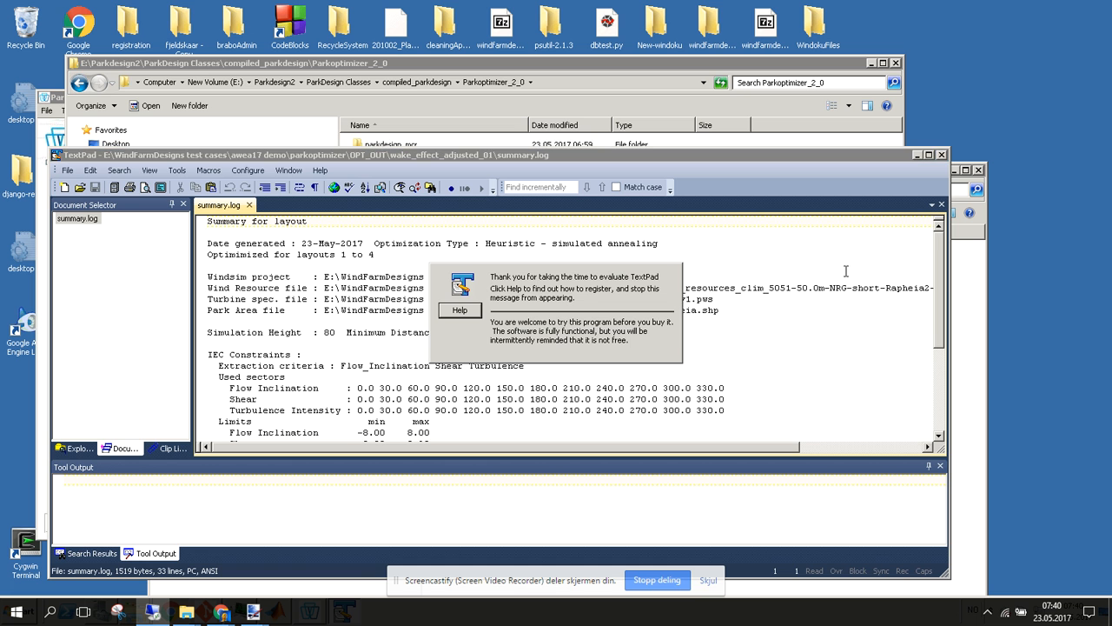
mouse_move(939, 296)
mouse_down()
mouse_move(940, 390)
mouse_move(934, 286)
mouse_up()
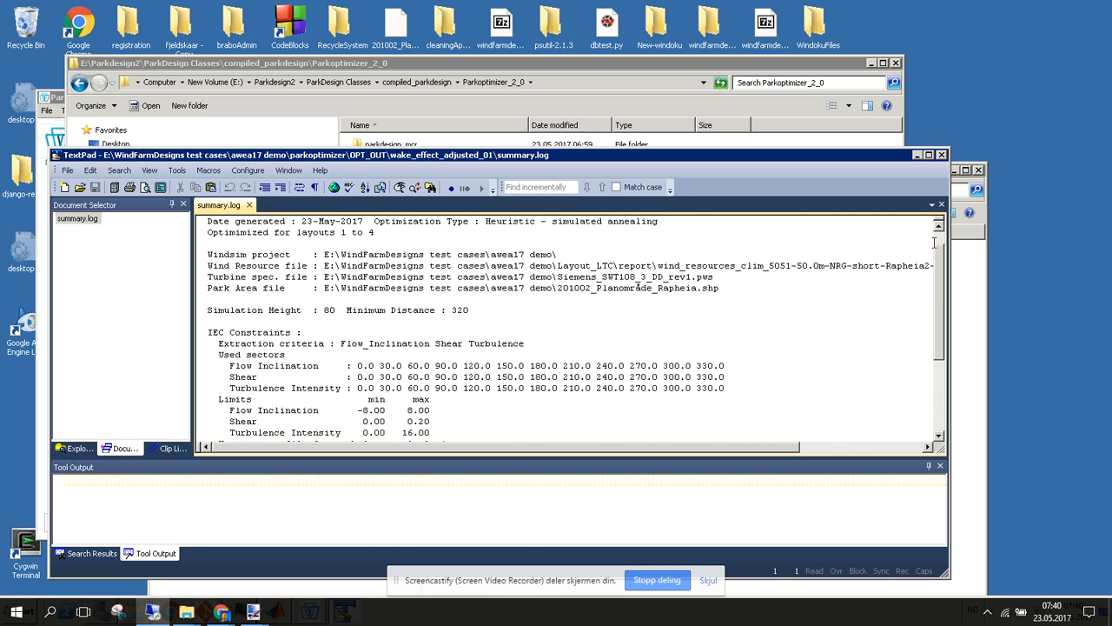
click(941, 156)
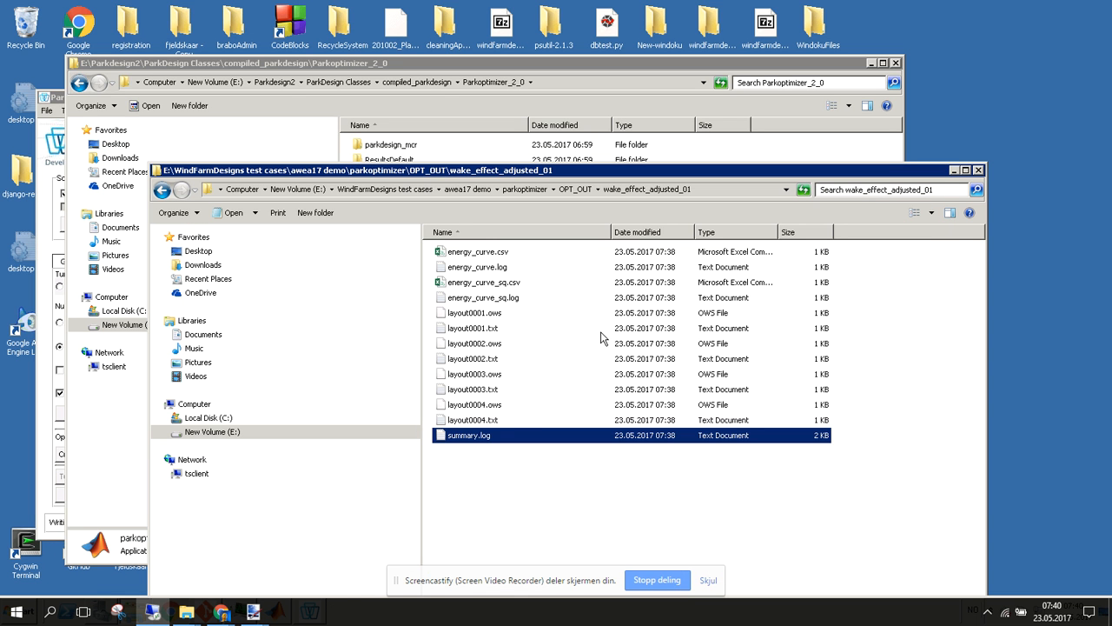
Open layout0004.txt from the wake_effect_adjusted_01 results folder in TextPad
click(492, 422)
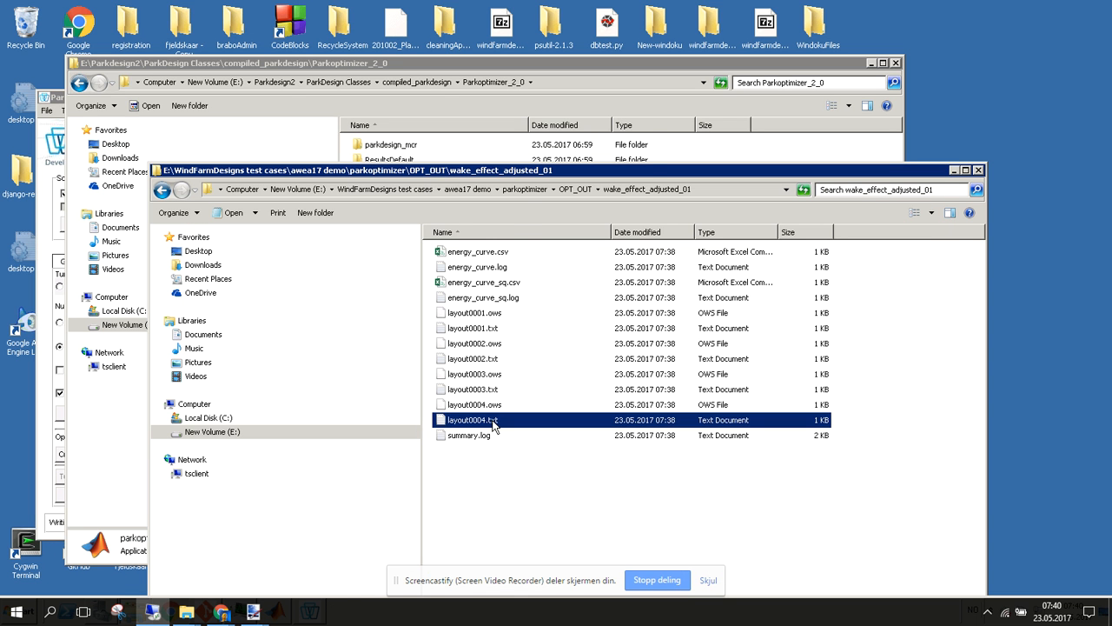
right_click(493, 422)
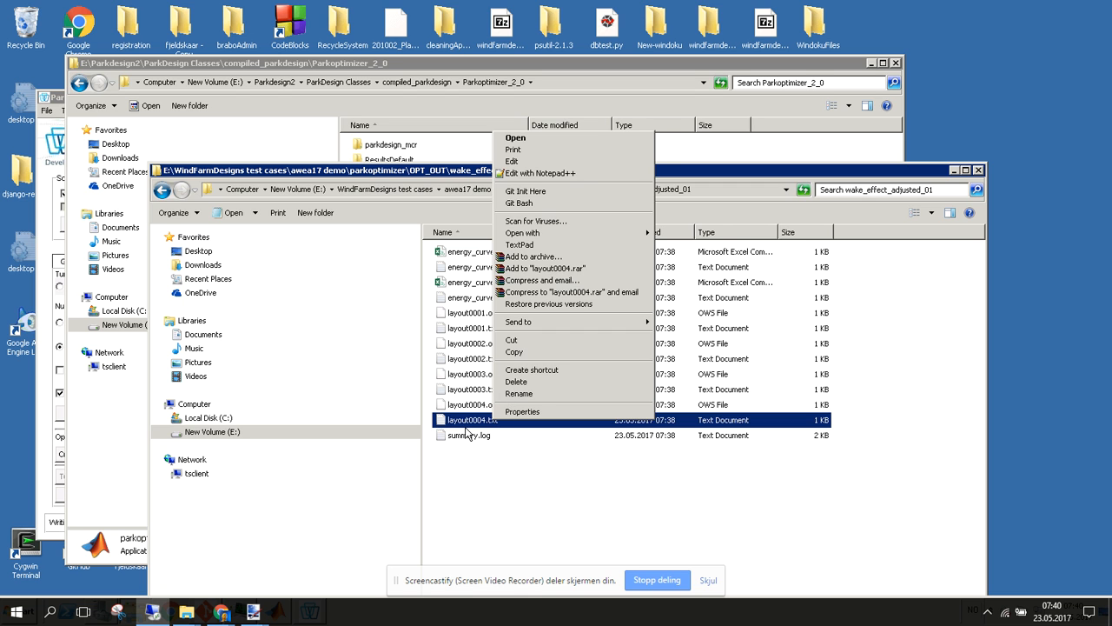
click(472, 478)
click(480, 407)
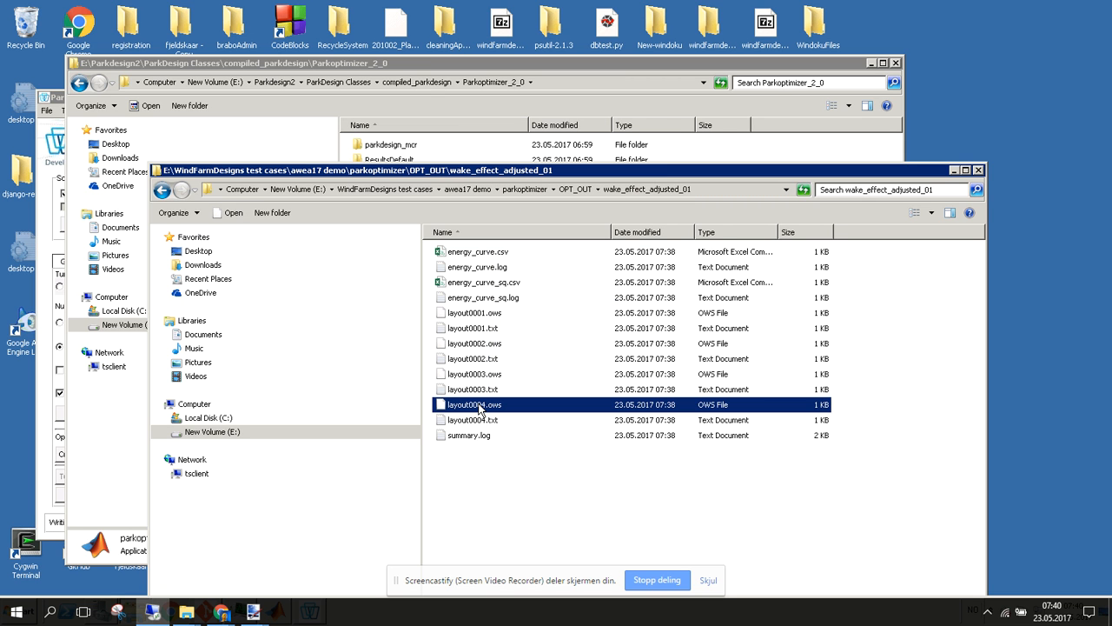
click(480, 422)
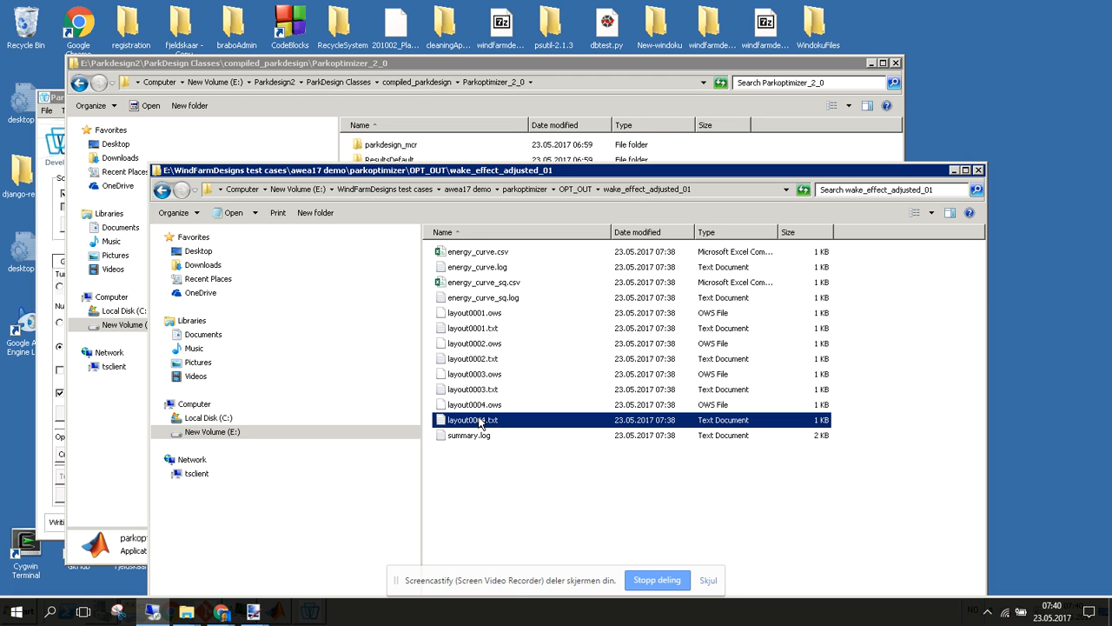
right_click(481, 423)
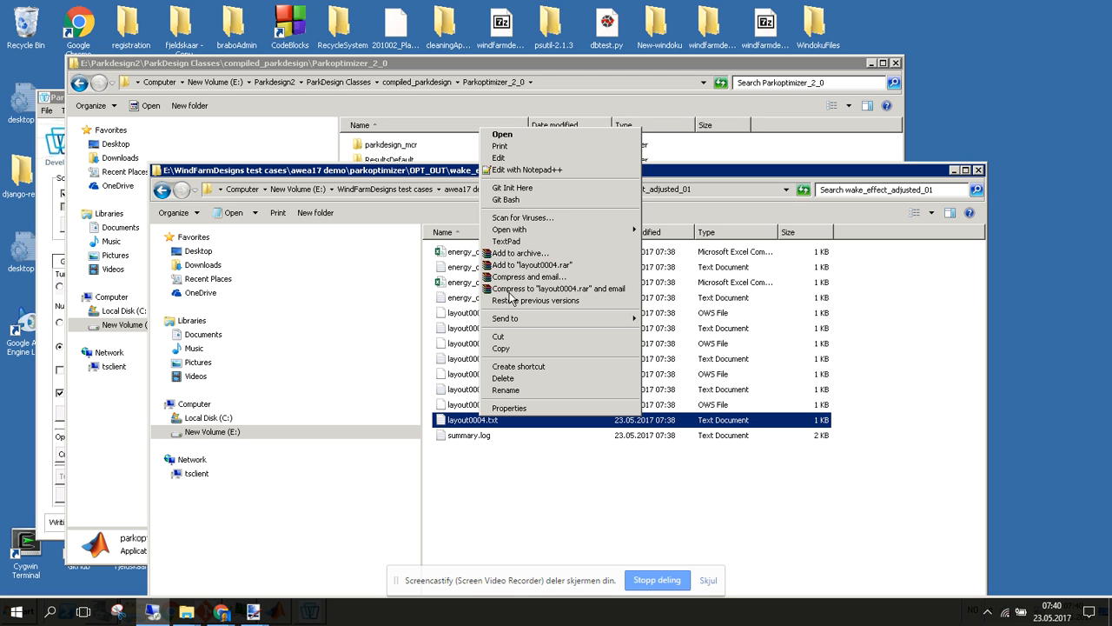
click(523, 243)
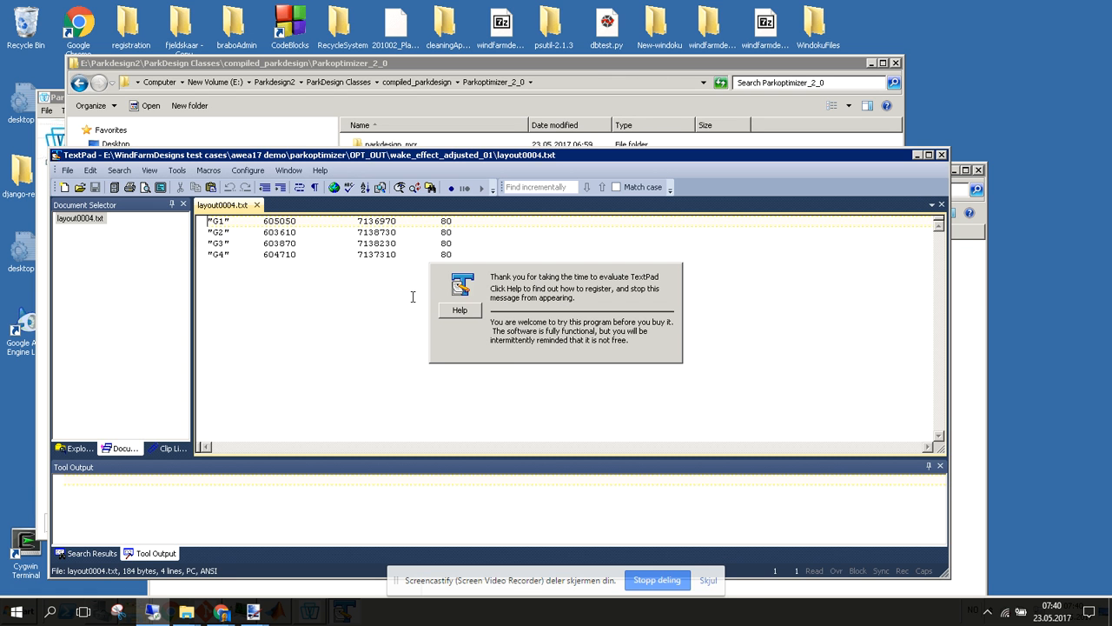
Review the turbine coordinates and height column in layout0004.txt, and close the file
click(322, 307)
drag(273, 221, 295, 221)
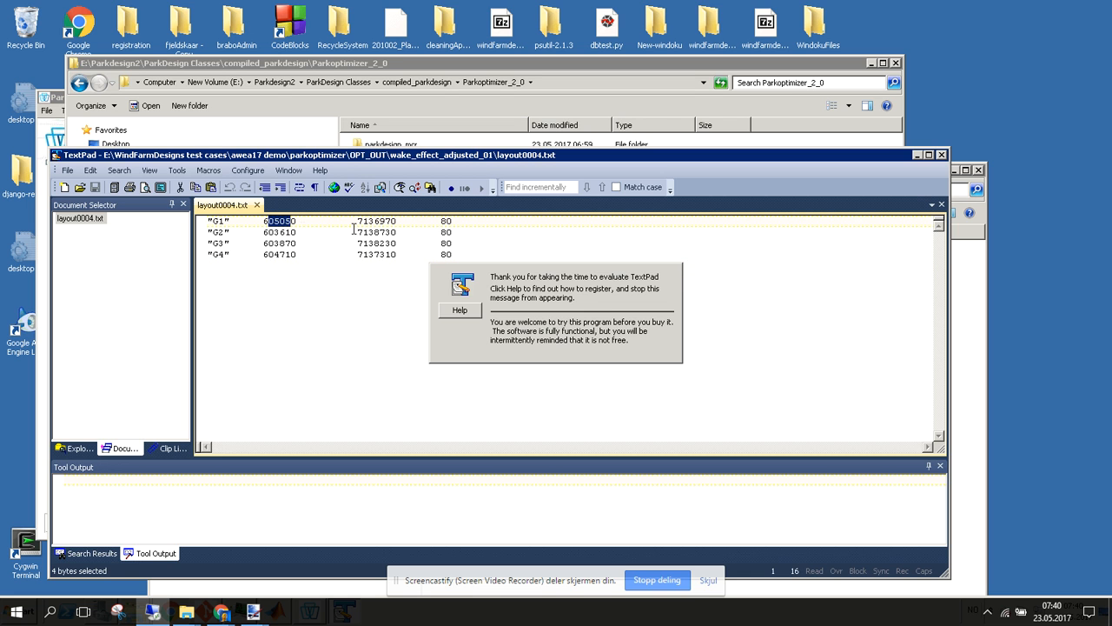
drag(438, 223, 452, 249)
click(451, 256)
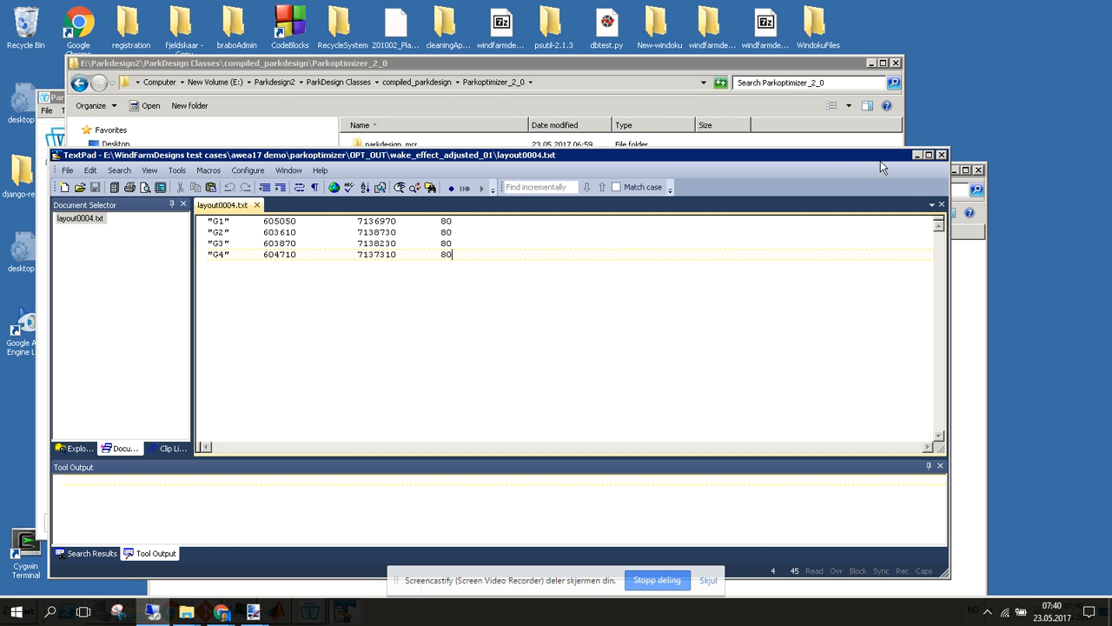
click(941, 155)
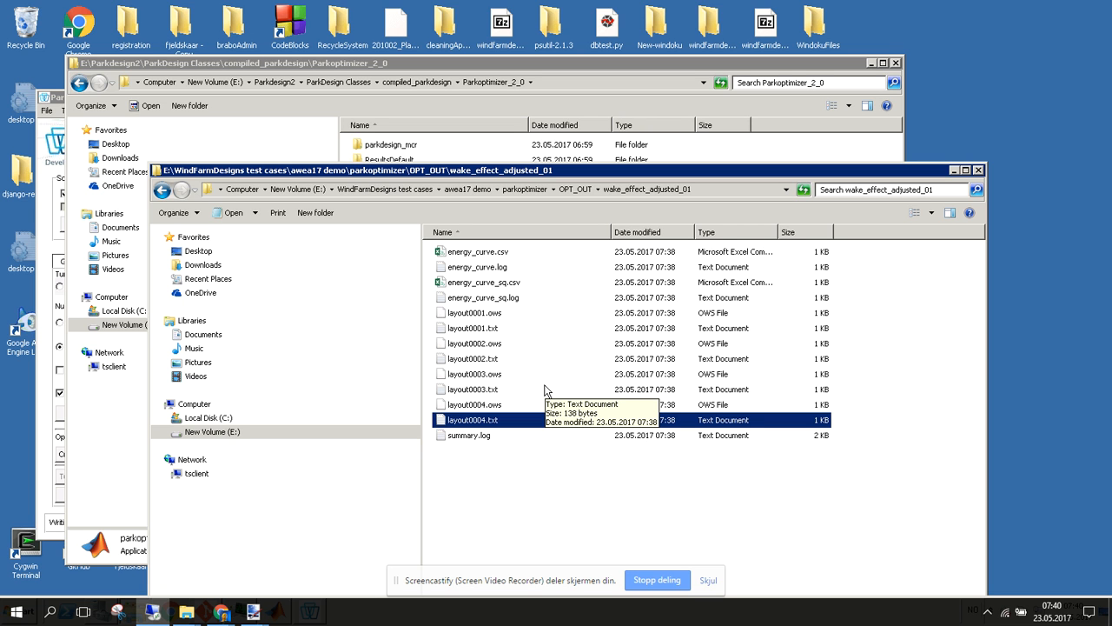
Open energy_curve.csv from the same results folder in TextPad
click(508, 488)
click(489, 422)
click(487, 380)
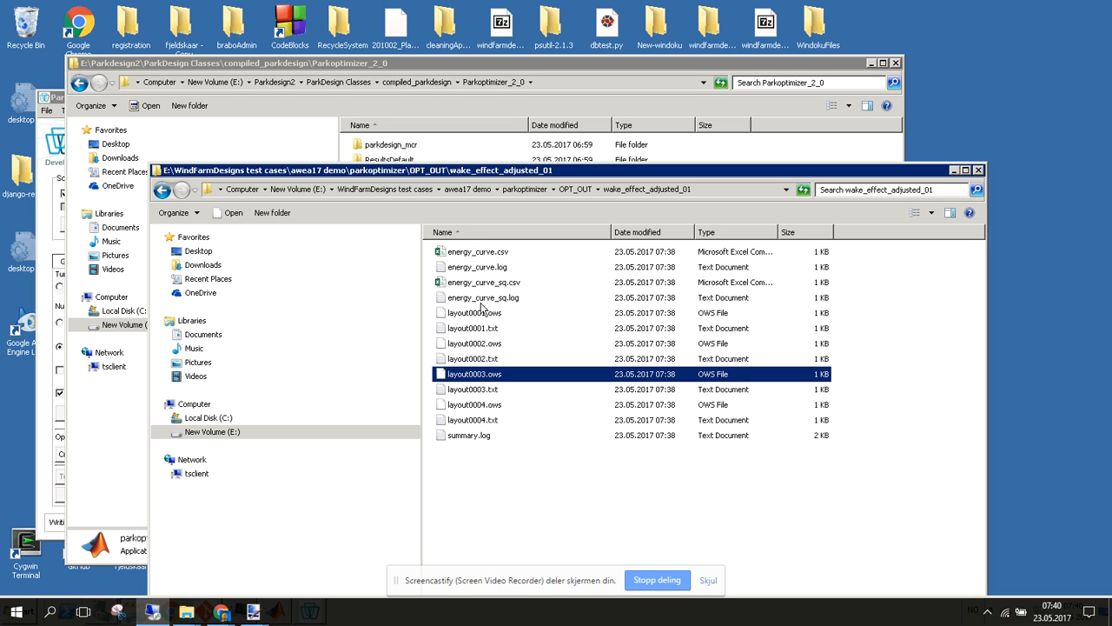
click(479, 253)
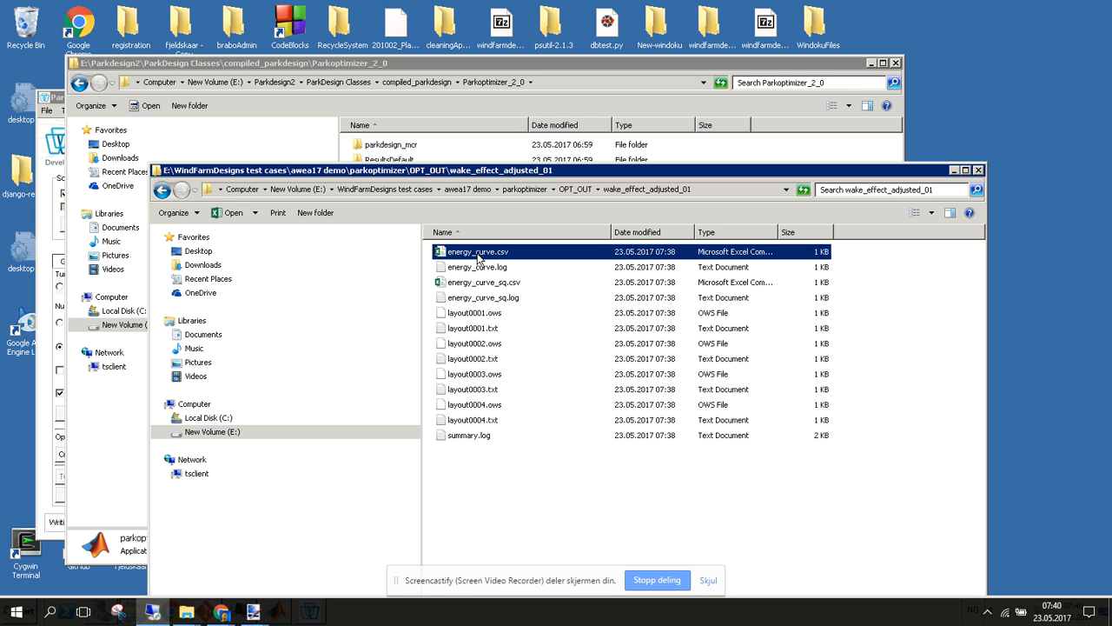
right_click(479, 253)
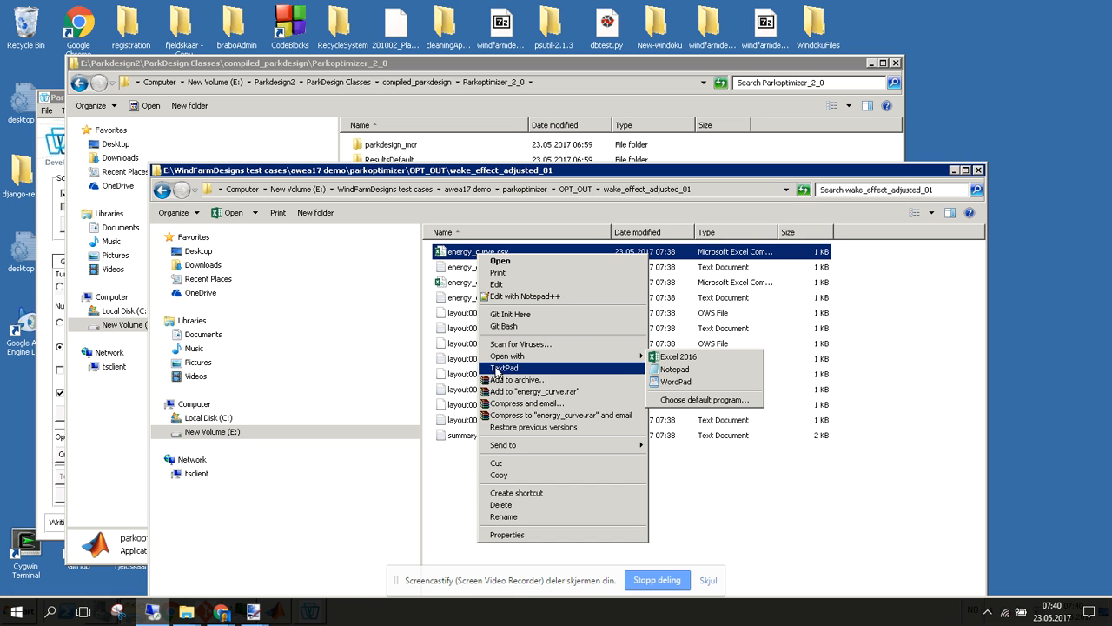
click(503, 367)
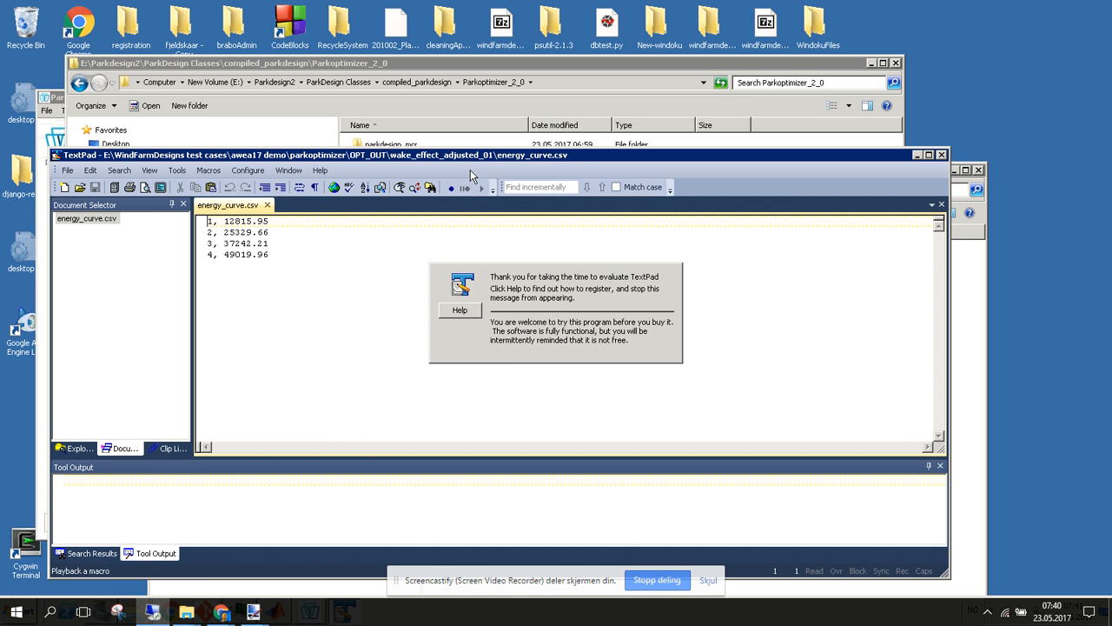
Review the energy value listed for each turbine count in energy_curve.csv, from one to four turbines, and close the file
drag(488, 162, 598, 139)
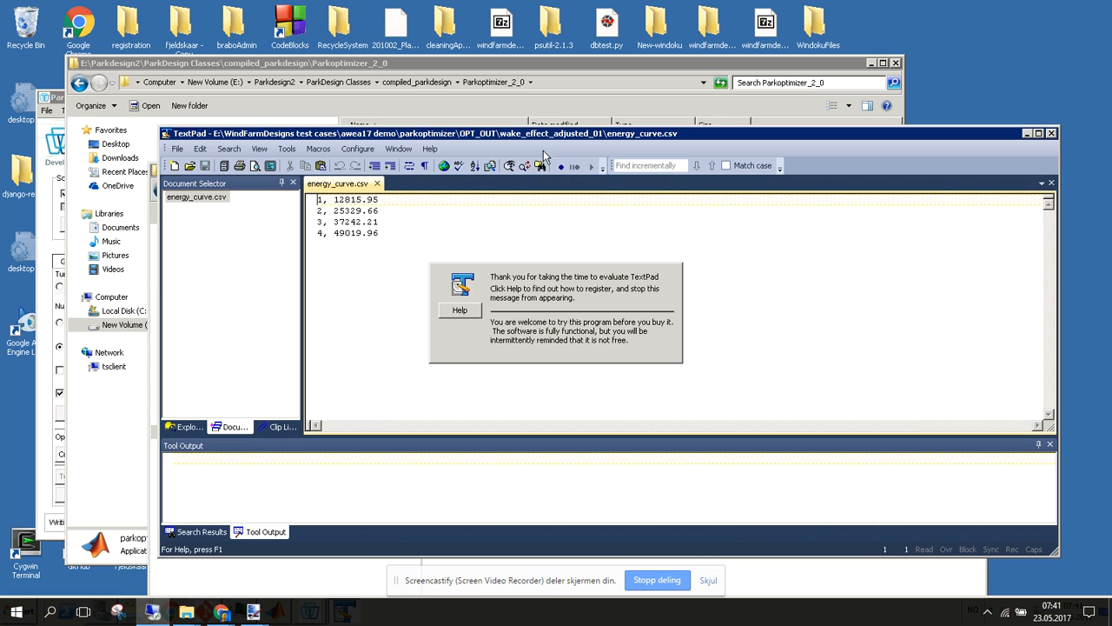
click(384, 236)
drag(384, 236, 314, 193)
click(332, 201)
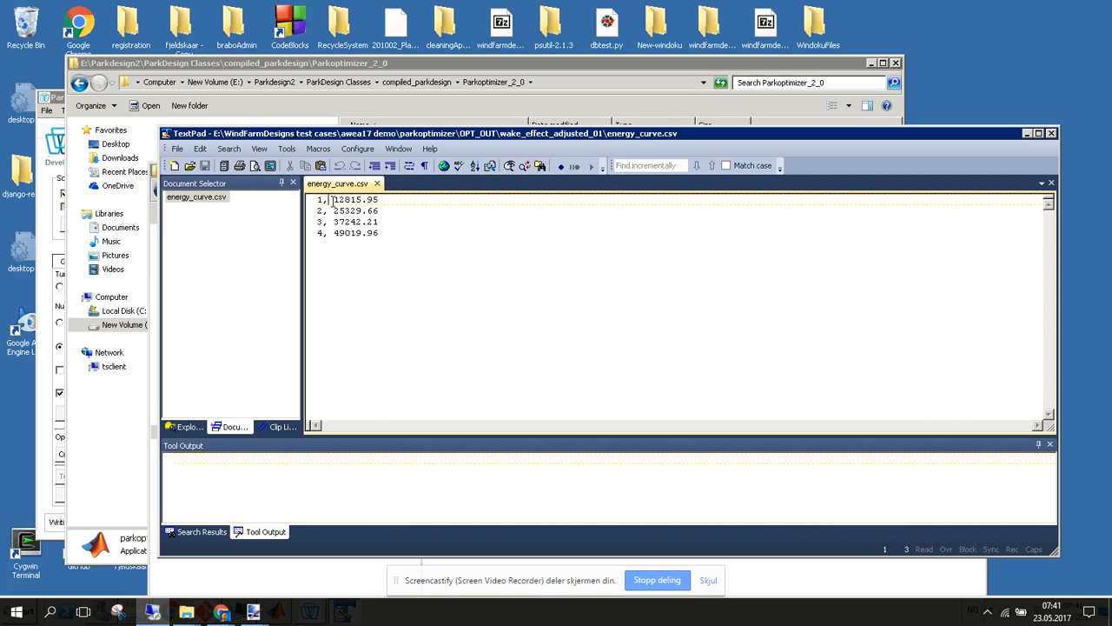
drag(335, 200, 314, 210)
drag(381, 223, 310, 237)
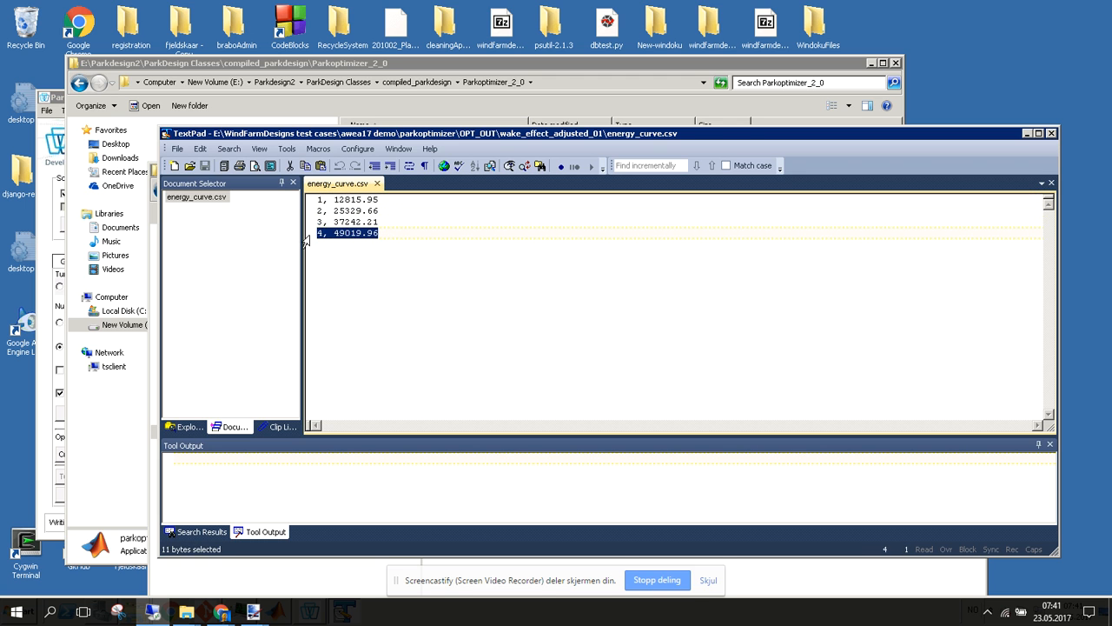
click(1052, 133)
click(717, 508)
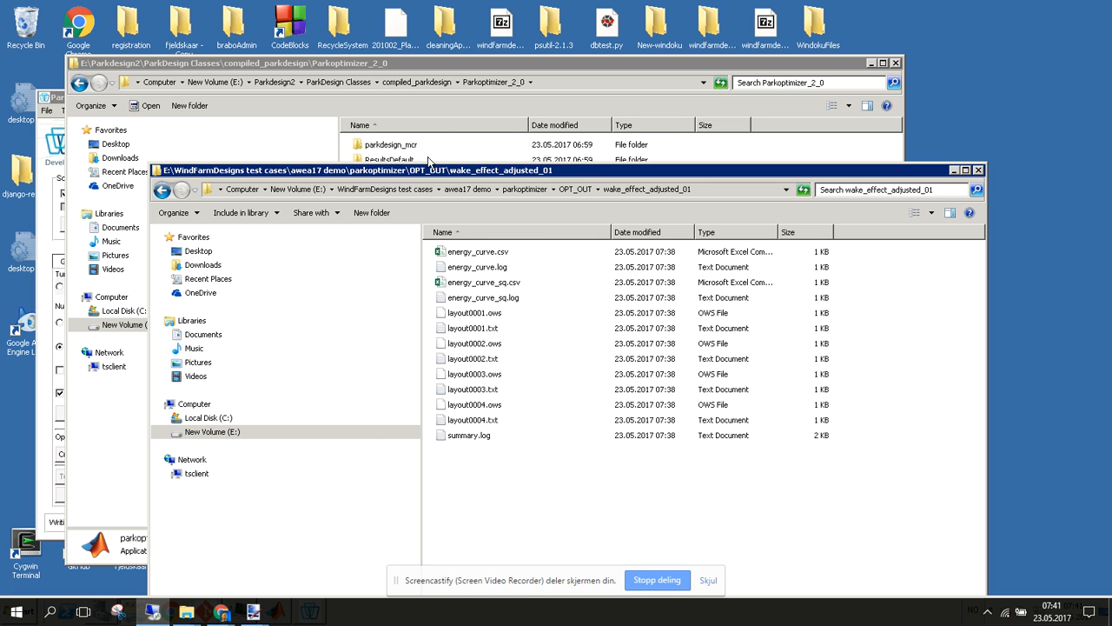
Move the folder windows aside to return to ParkOptimizer, and check the turbine counts available for showing layouts
drag(420, 171, 618, 131)
click(533, 94)
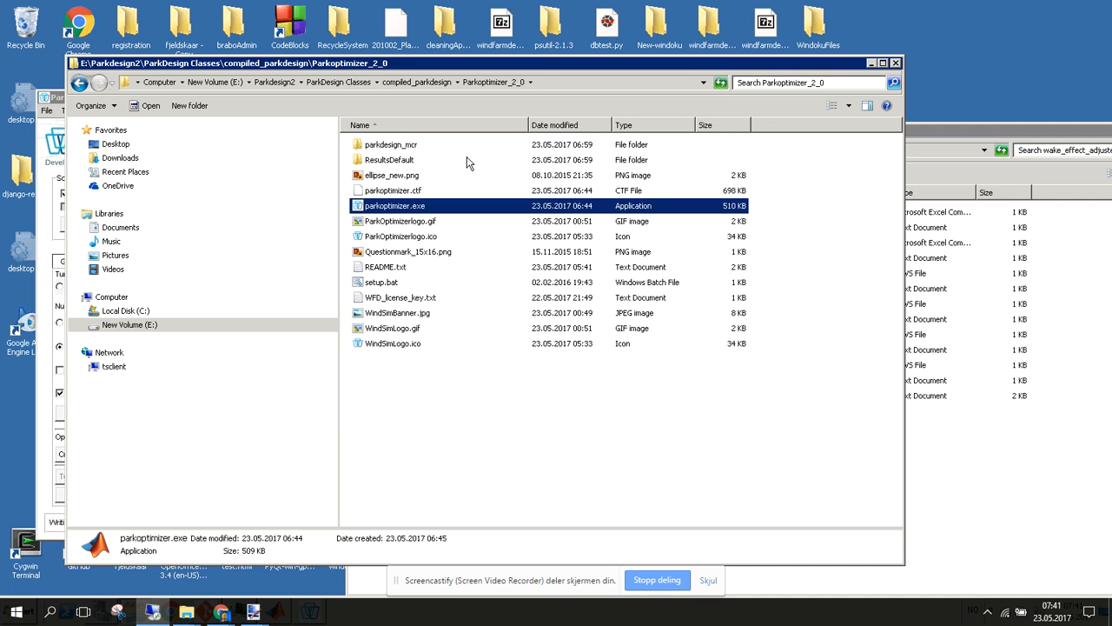
drag(439, 79, 623, 128)
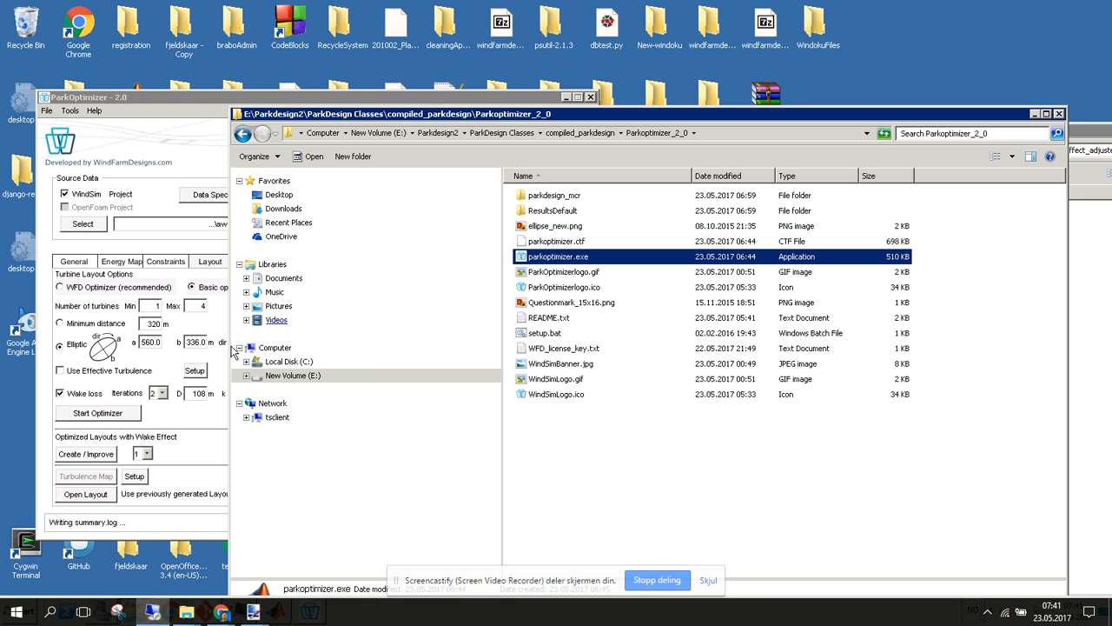
click(501, 198)
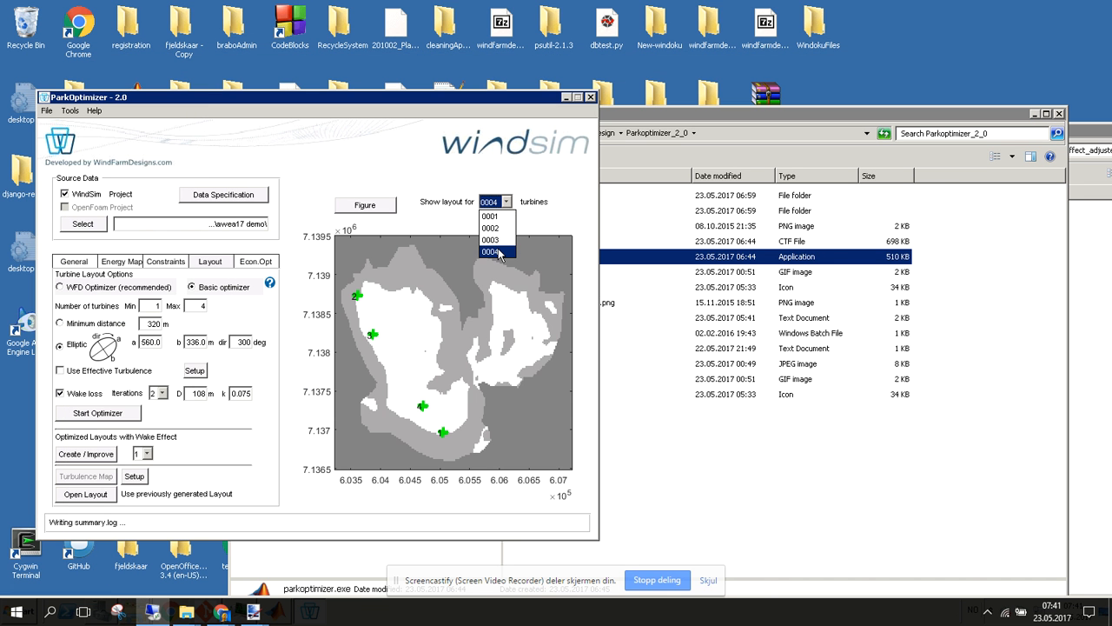
click(504, 179)
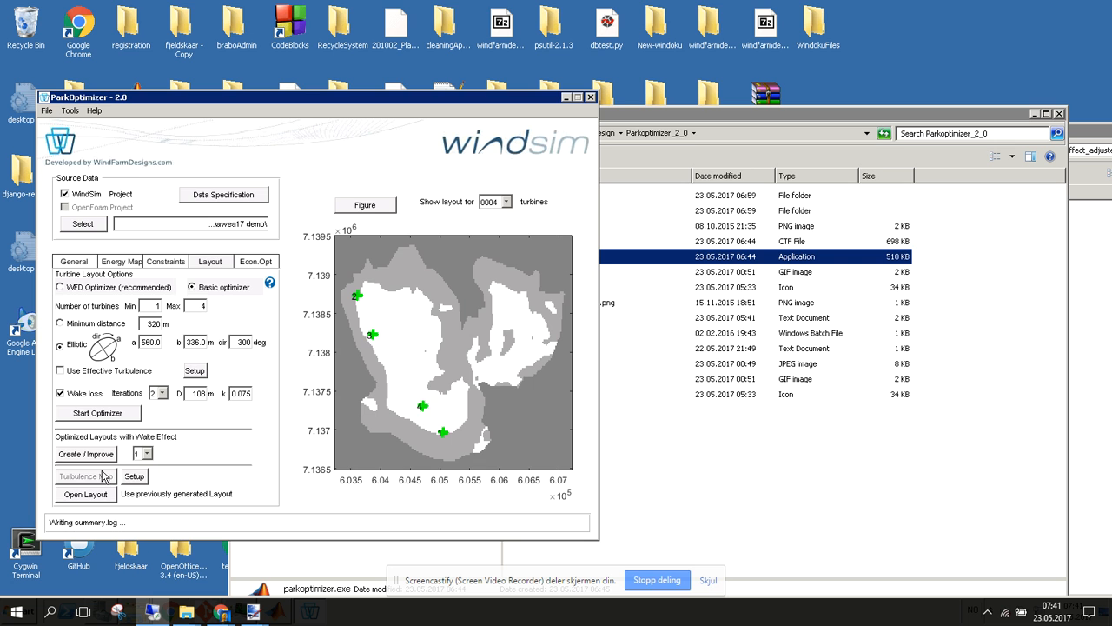
Start opening a previously generated layout and browse to the Jektheia benchmark folder in WindFarmDesigns test cases
click(97, 495)
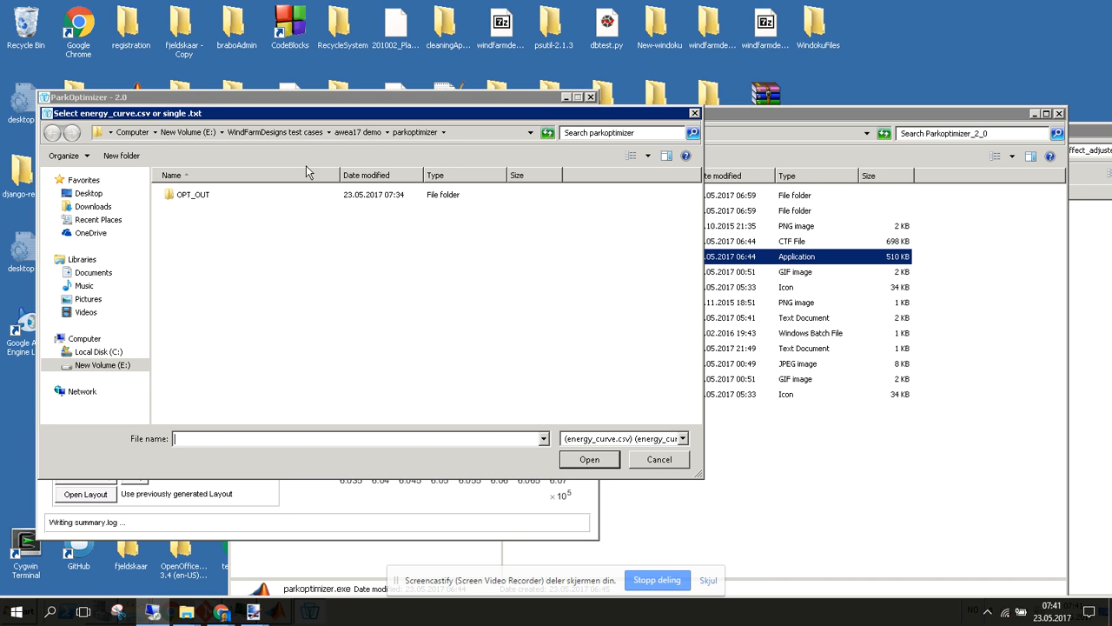
click(356, 135)
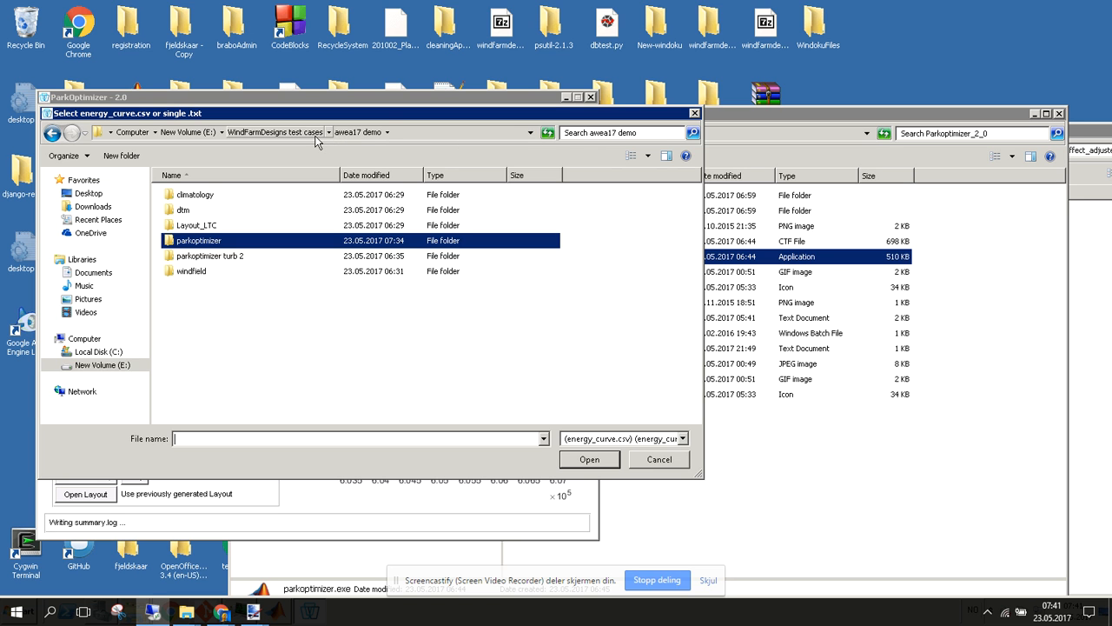
click(316, 136)
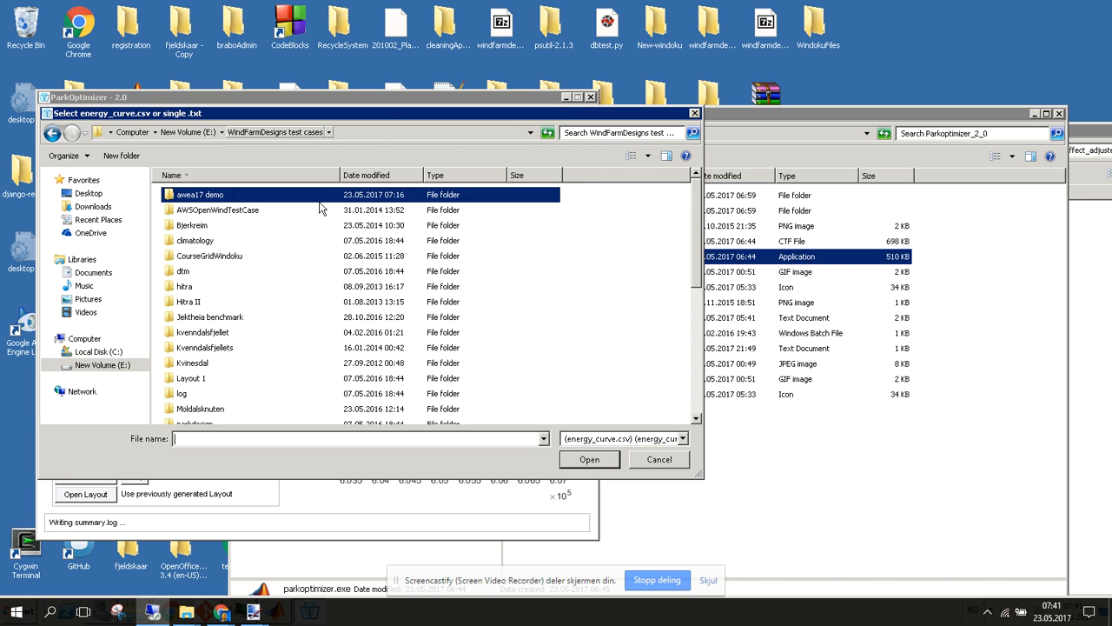
click(314, 319)
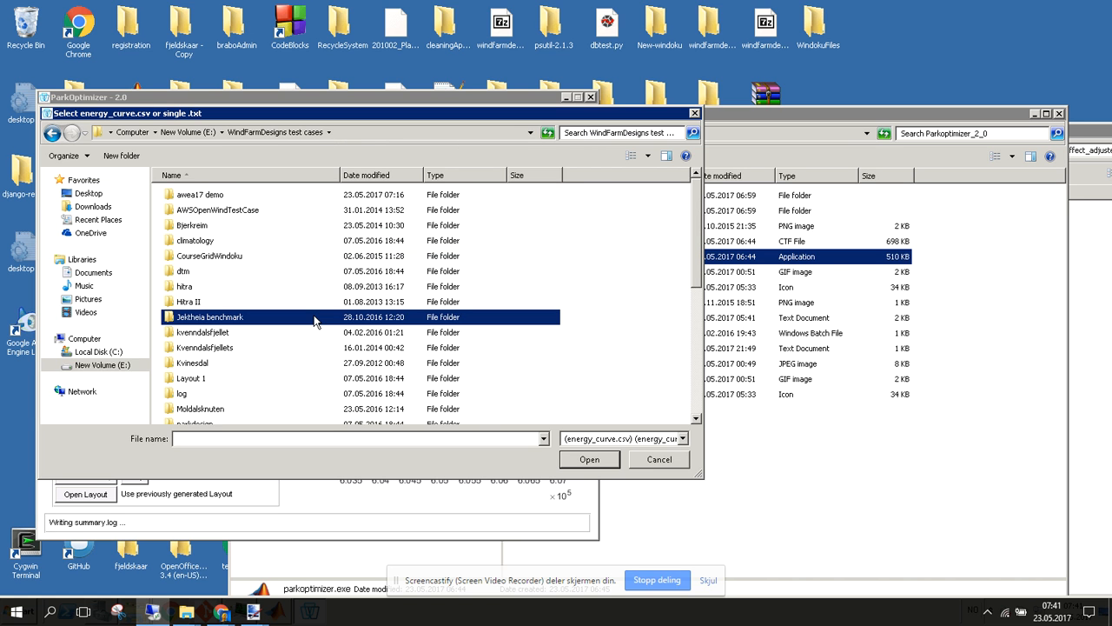
double_click(287, 319)
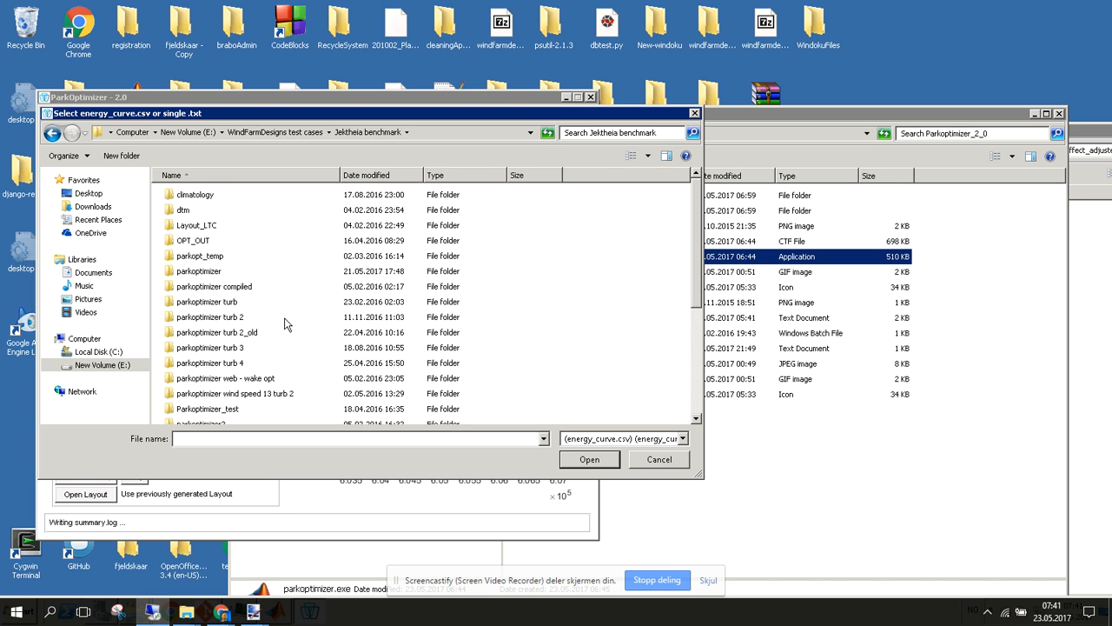
Search the parkoptimizer web - wake opt, parkoptimizer wind speed 13 turb 2 and parkoptimizer3 folders for a saved layout
double_click(269, 380)
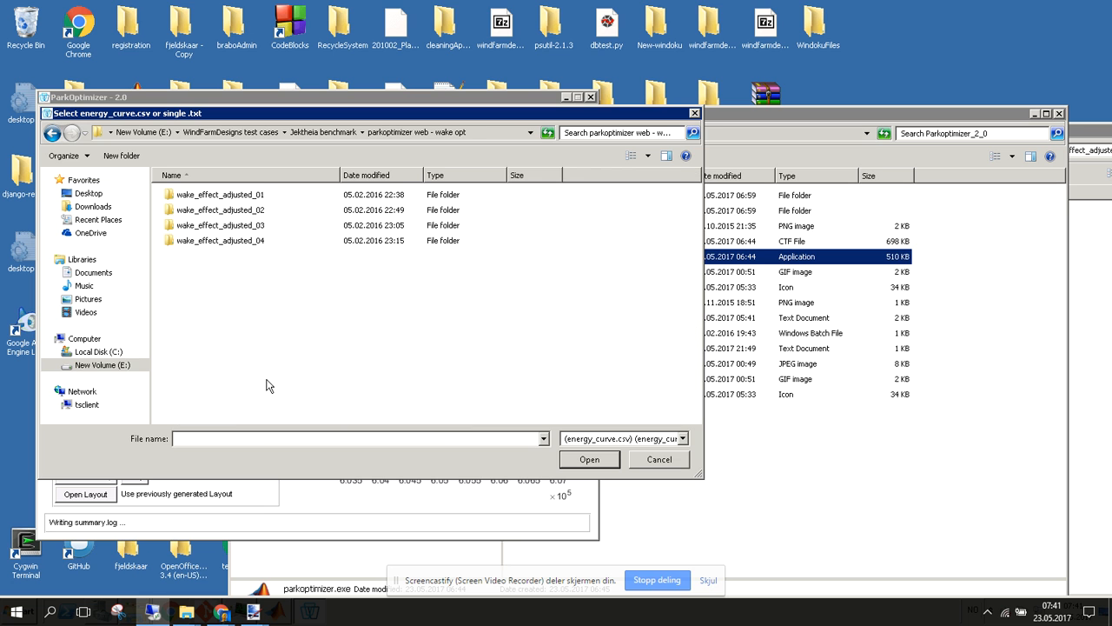
click(337, 133)
double_click(261, 393)
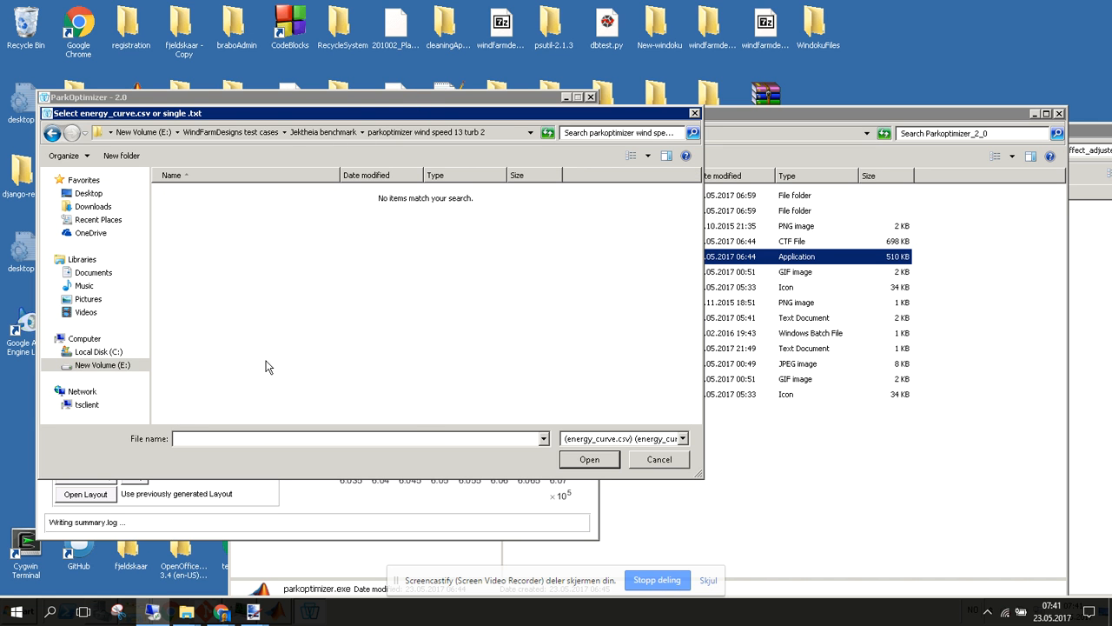
click(339, 133)
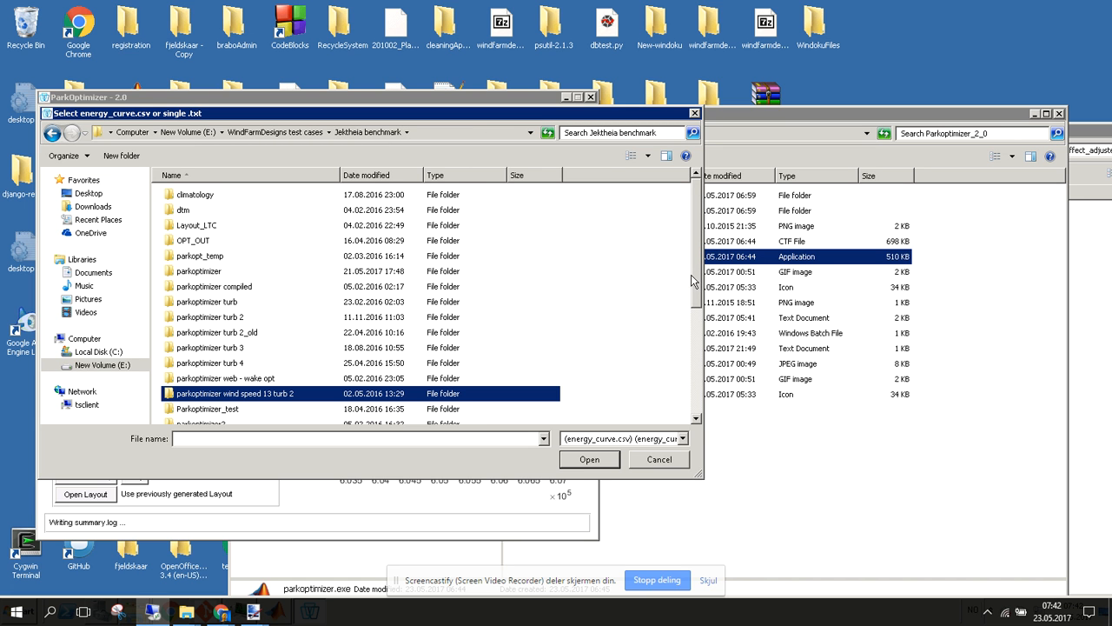
drag(699, 289, 701, 340)
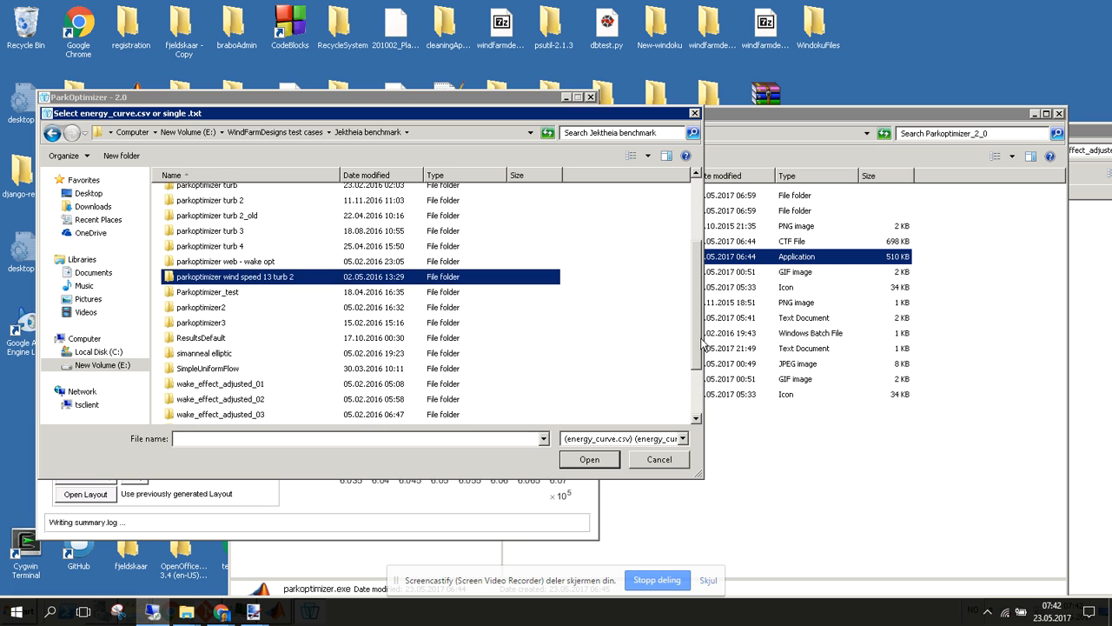
double_click(221, 325)
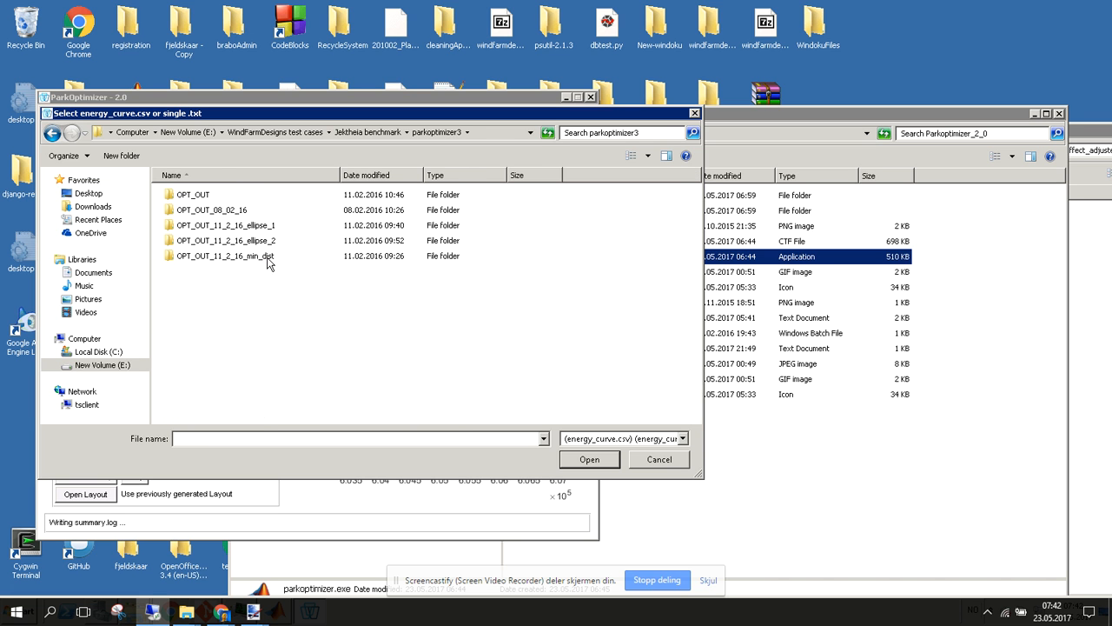
click(368, 132)
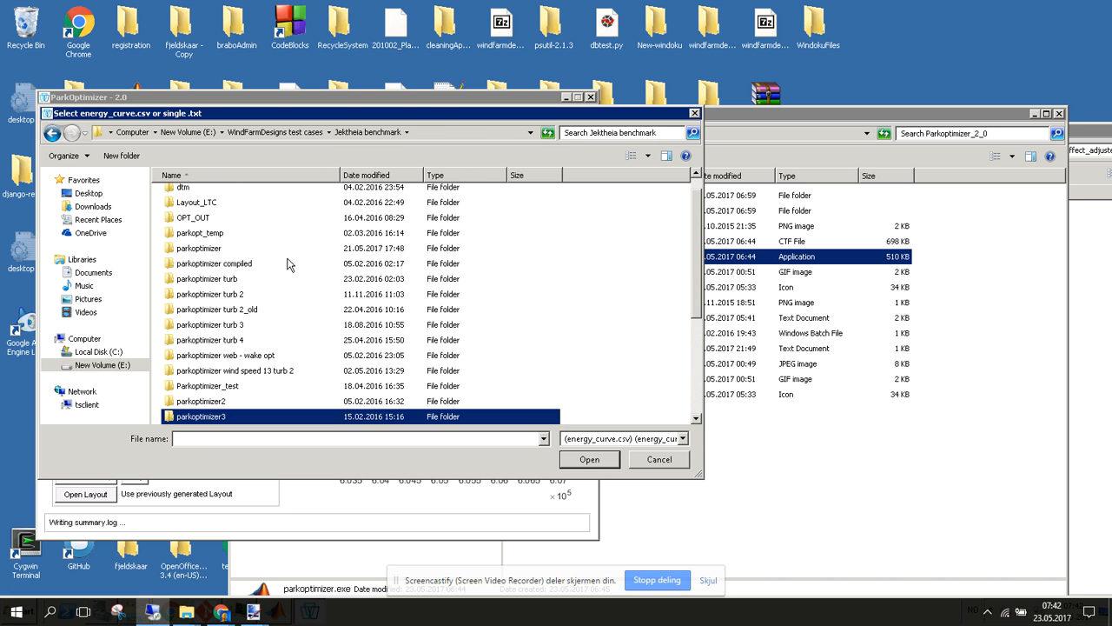
Check OPT_OUT_10 in parkoptimizer turb 3 and wake_effect_adjusted_04 in parkoptimizer web - wake opt for a suitable layout, returning to Jektheia benchmark
double_click(244, 322)
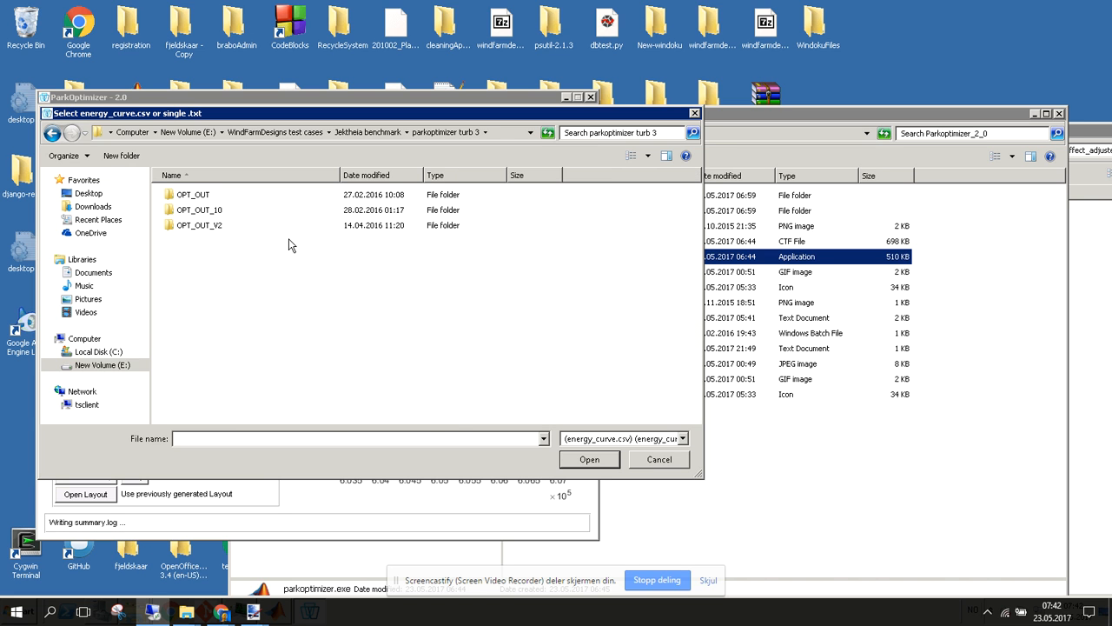
double_click(218, 211)
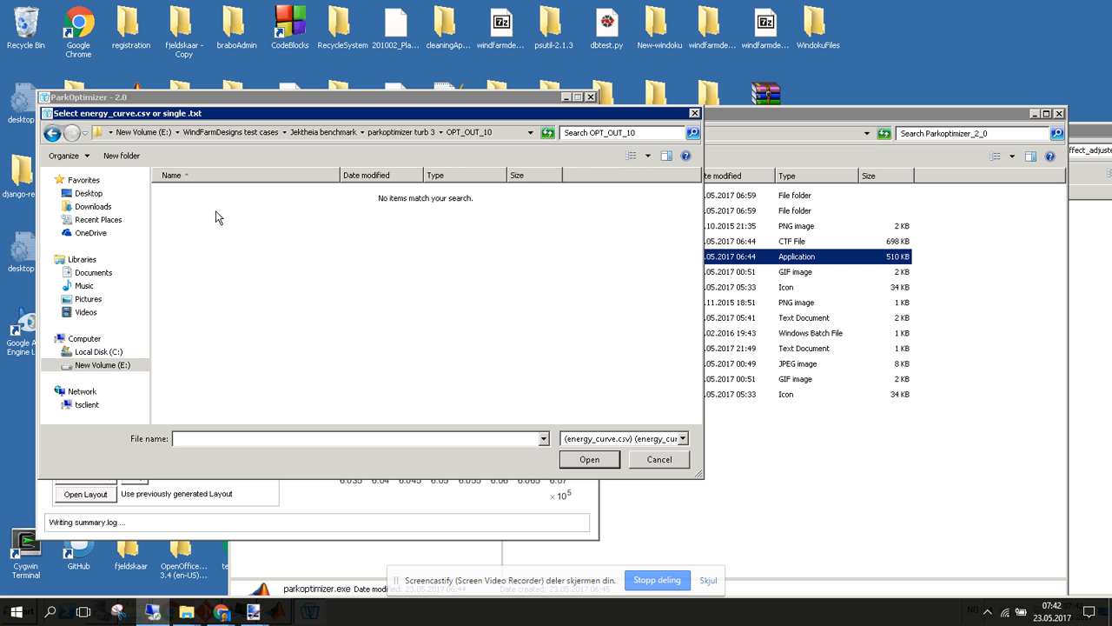
click(413, 132)
click(341, 133)
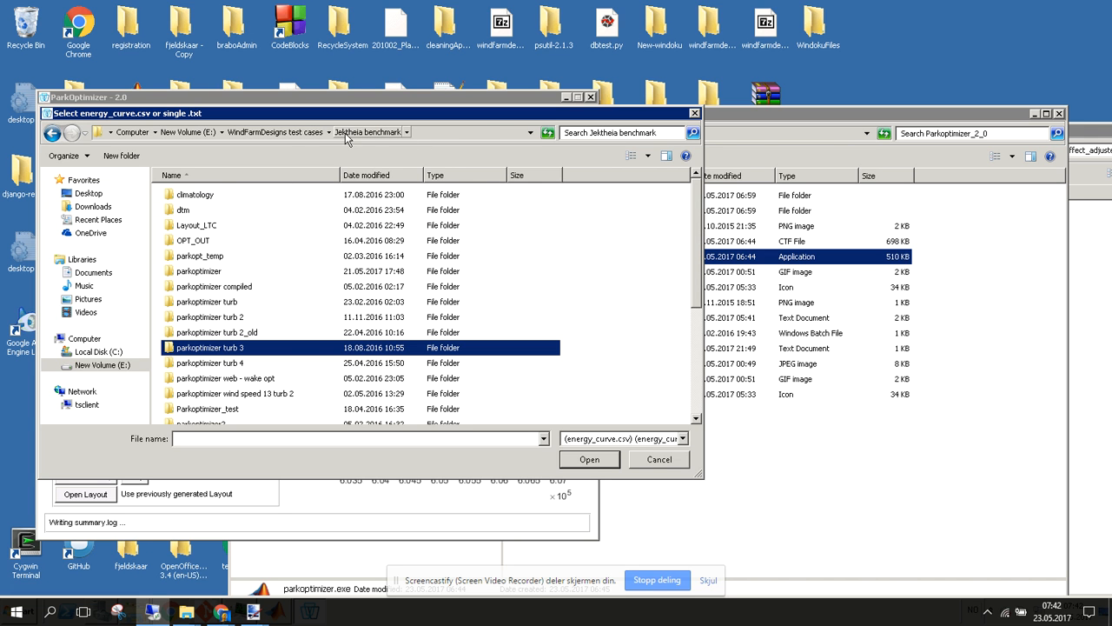
click(261, 364)
double_click(272, 380)
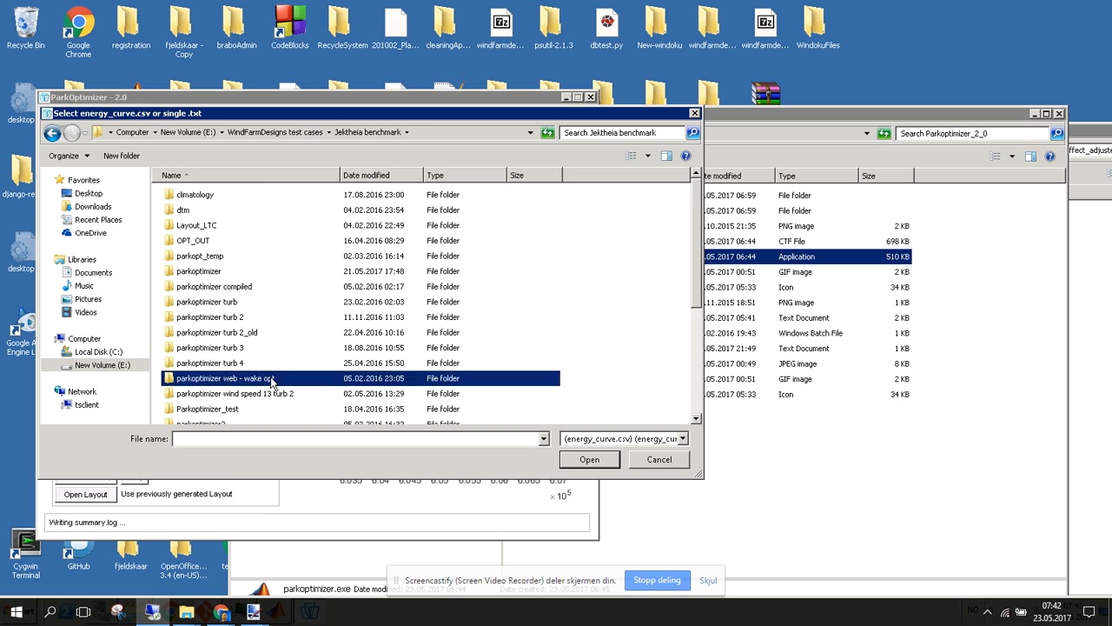
click(261, 241)
double_click(260, 241)
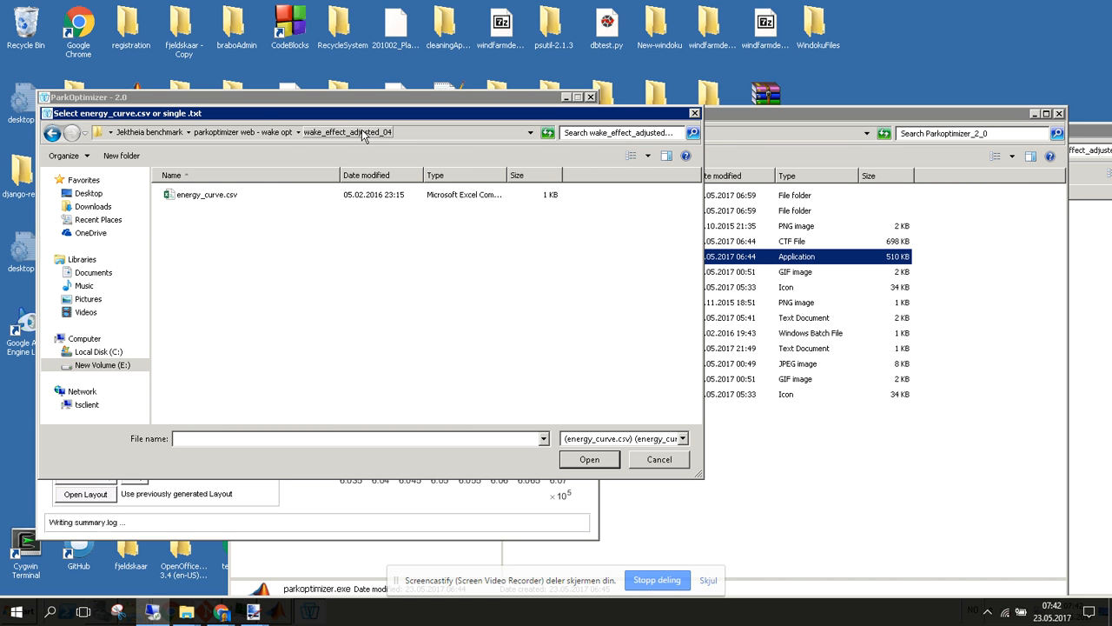
click(285, 133)
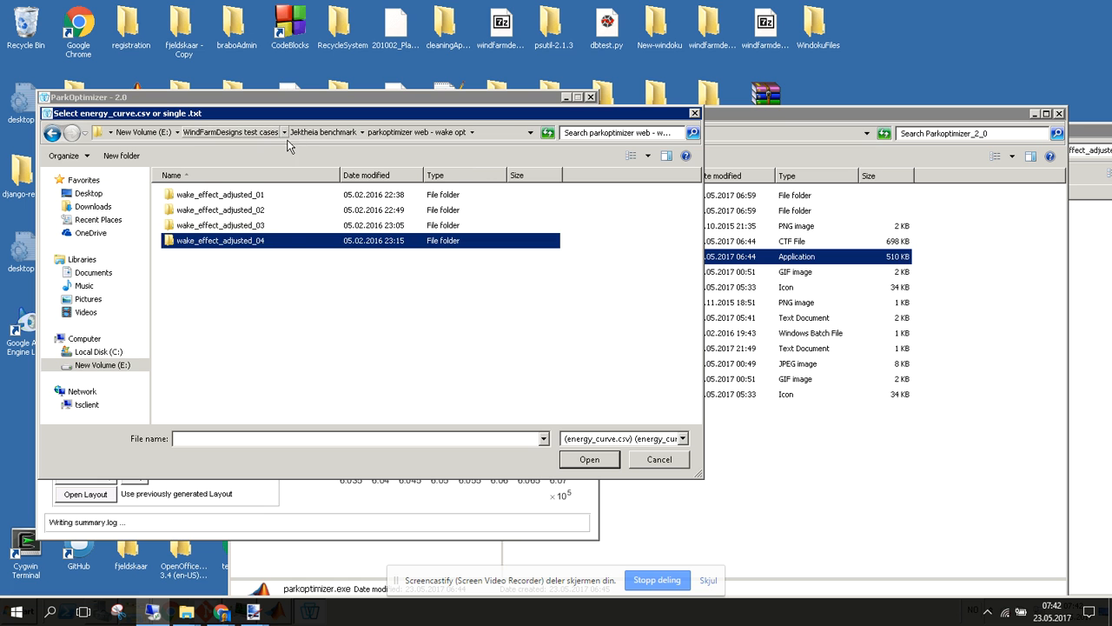
click(311, 133)
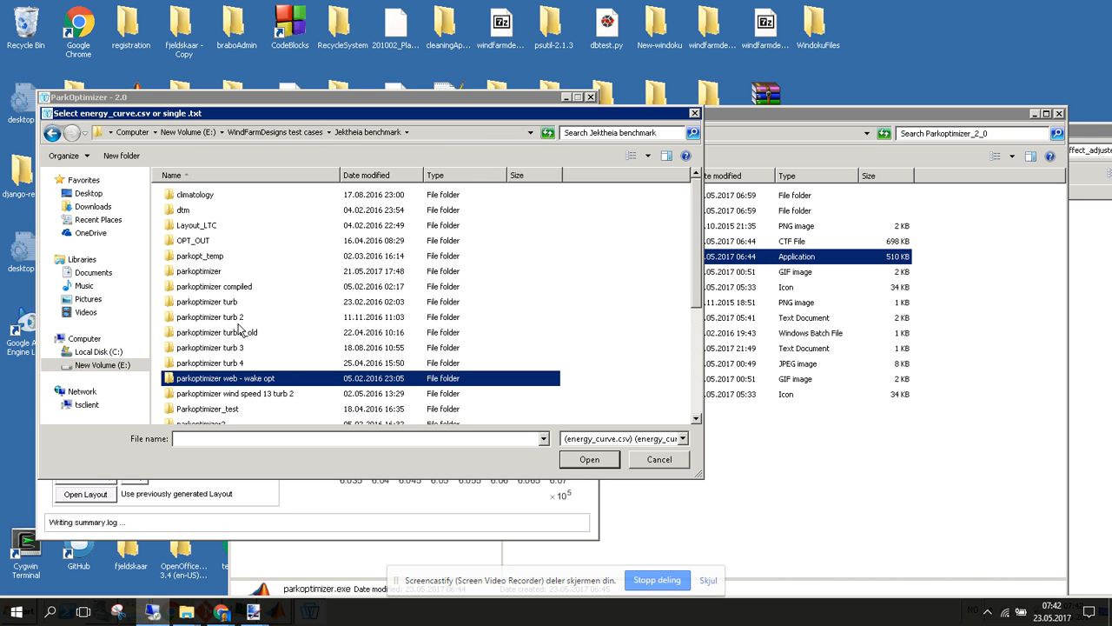
List all files in the parkoptimizer wind speed 13 turb 2 folder, and filter the file list to *.txt
double_click(242, 393)
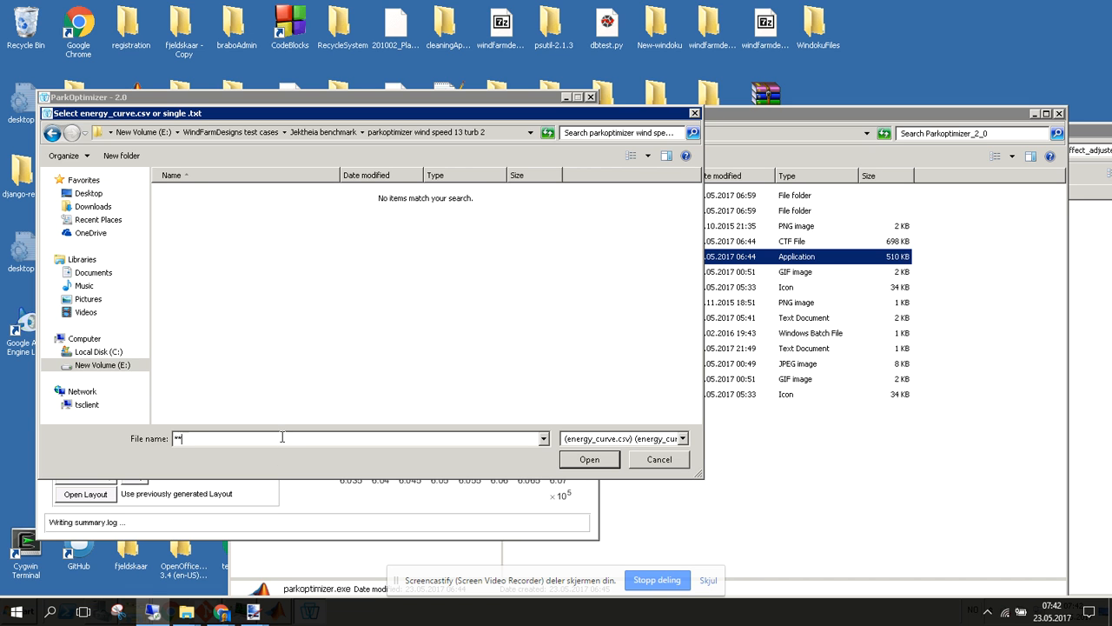
key(Return)
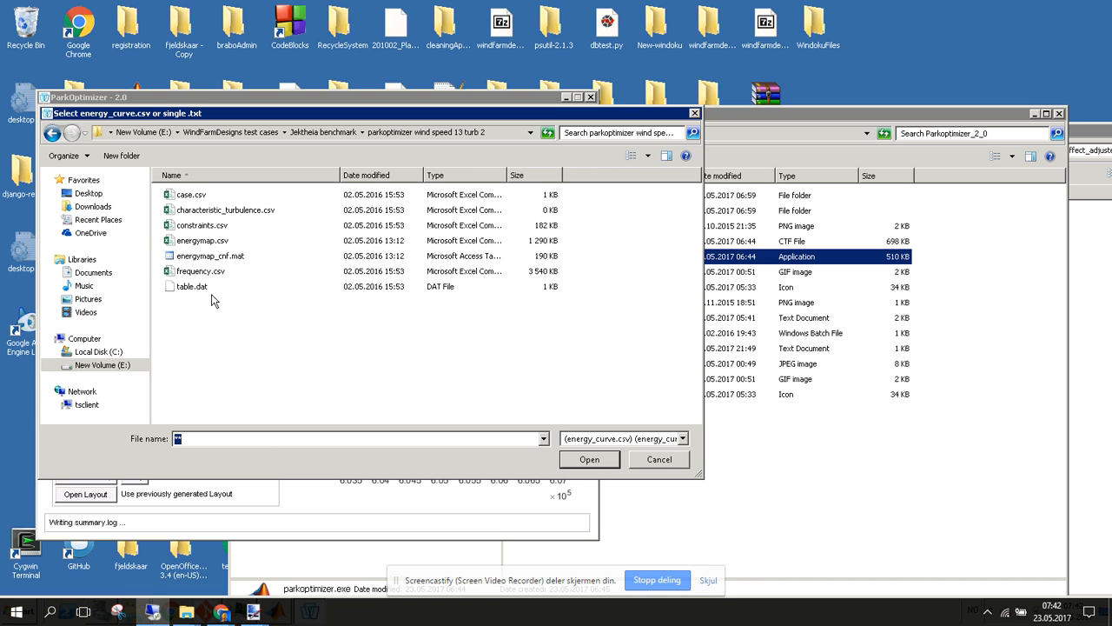
click(225, 436)
double_click(216, 437)
key(Return)
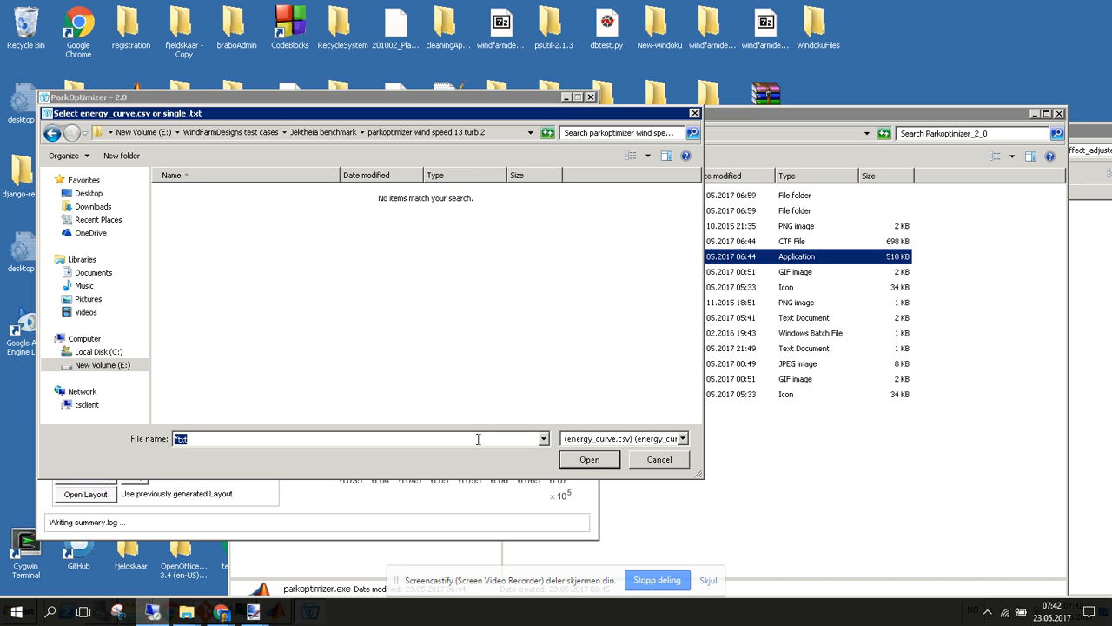
click(405, 436)
key(Return)
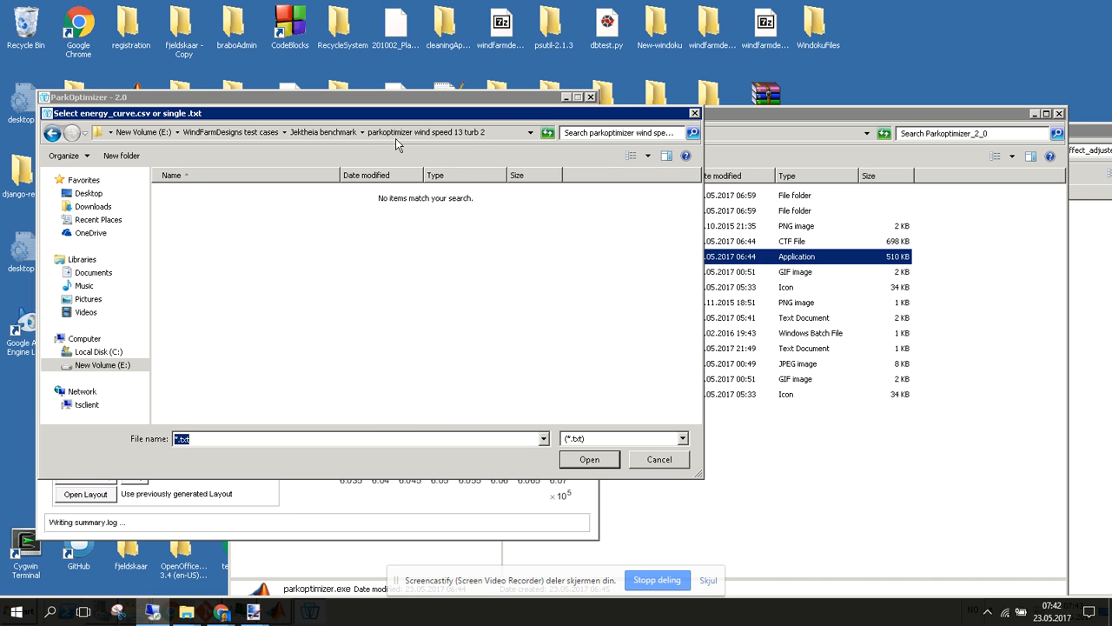
Open layout0010.txt from the OPT_OUT - 10 turbines m 4 folder inside the Jektheia benchmark parkoptimizer folder
click(322, 132)
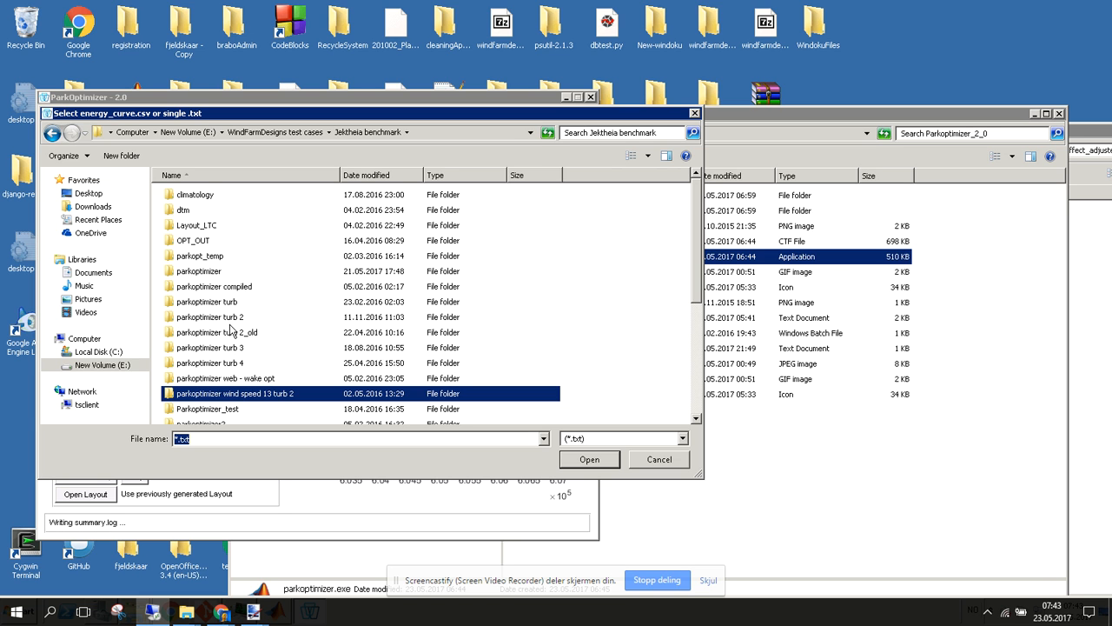
double_click(204, 271)
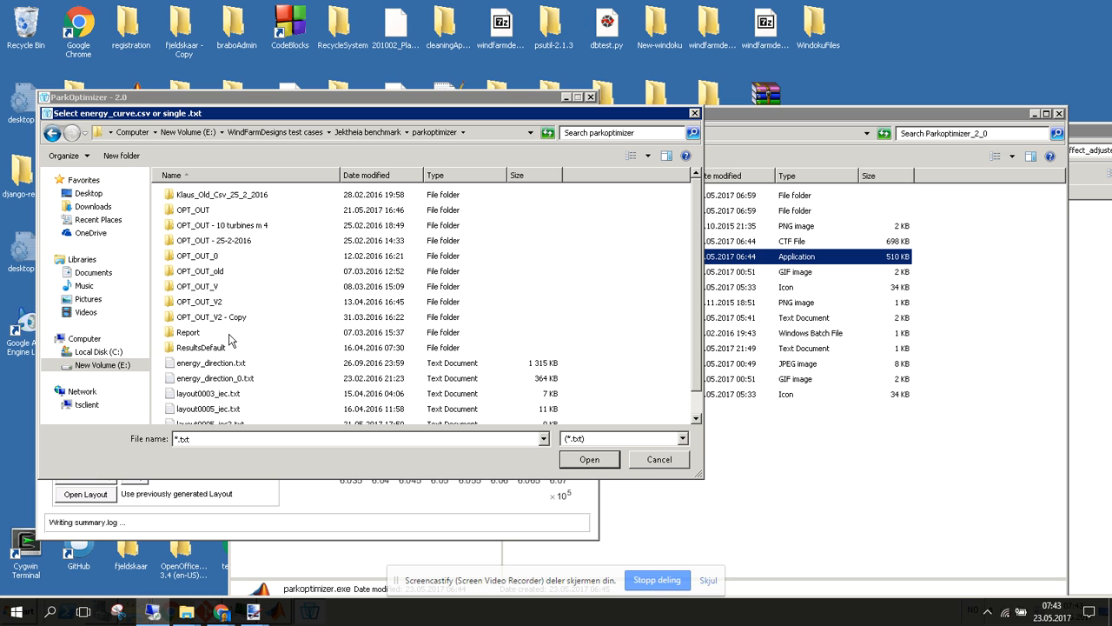
double_click(224, 242)
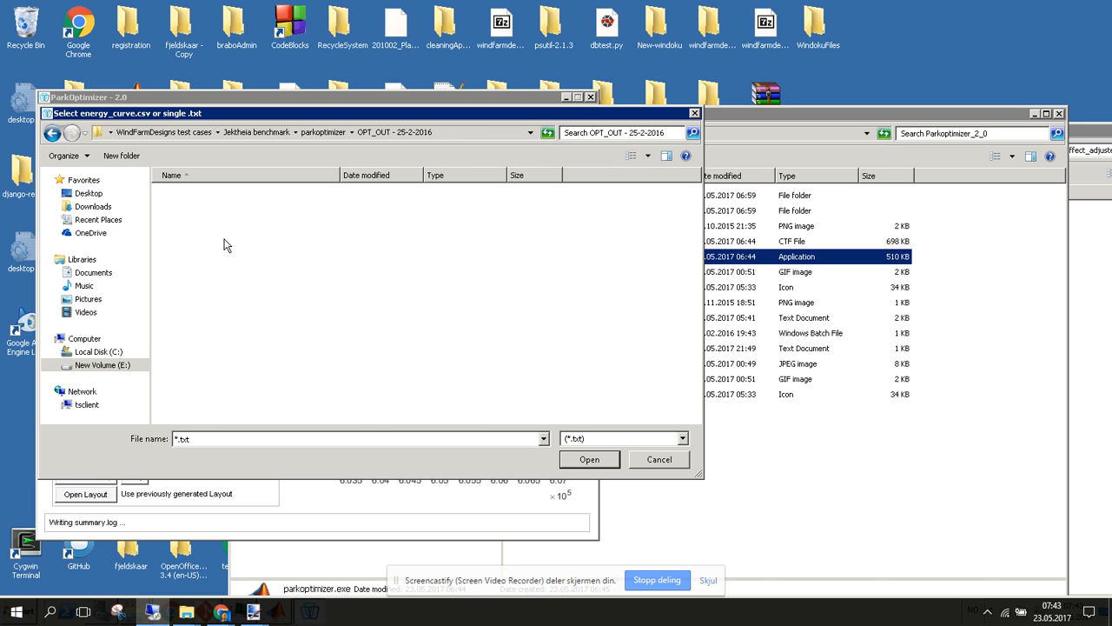
click(319, 129)
double_click(233, 229)
click(209, 334)
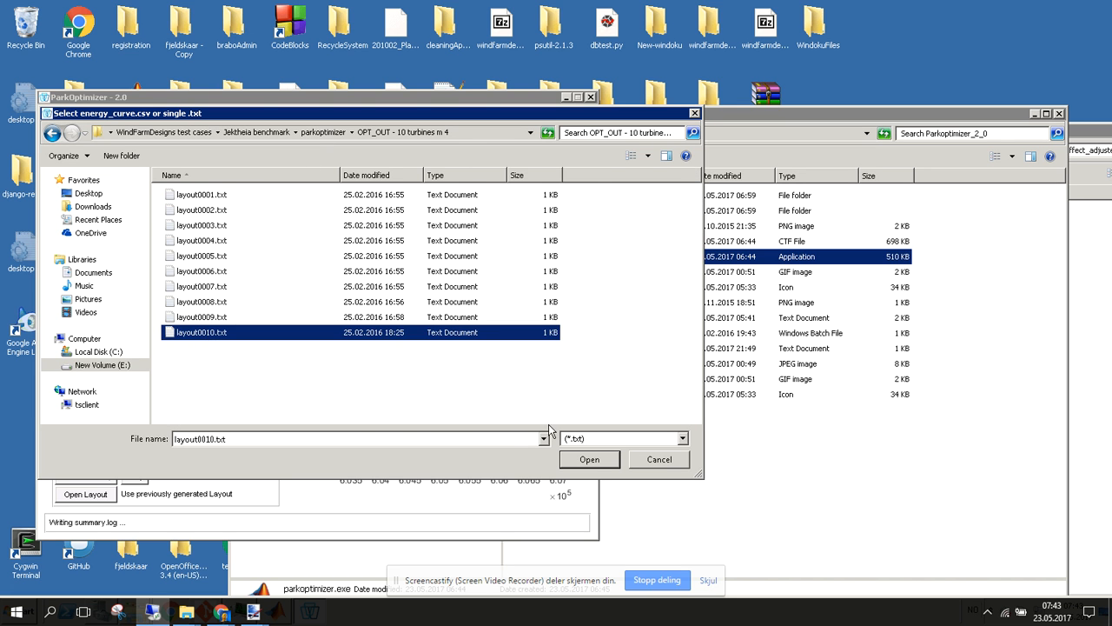
click(576, 460)
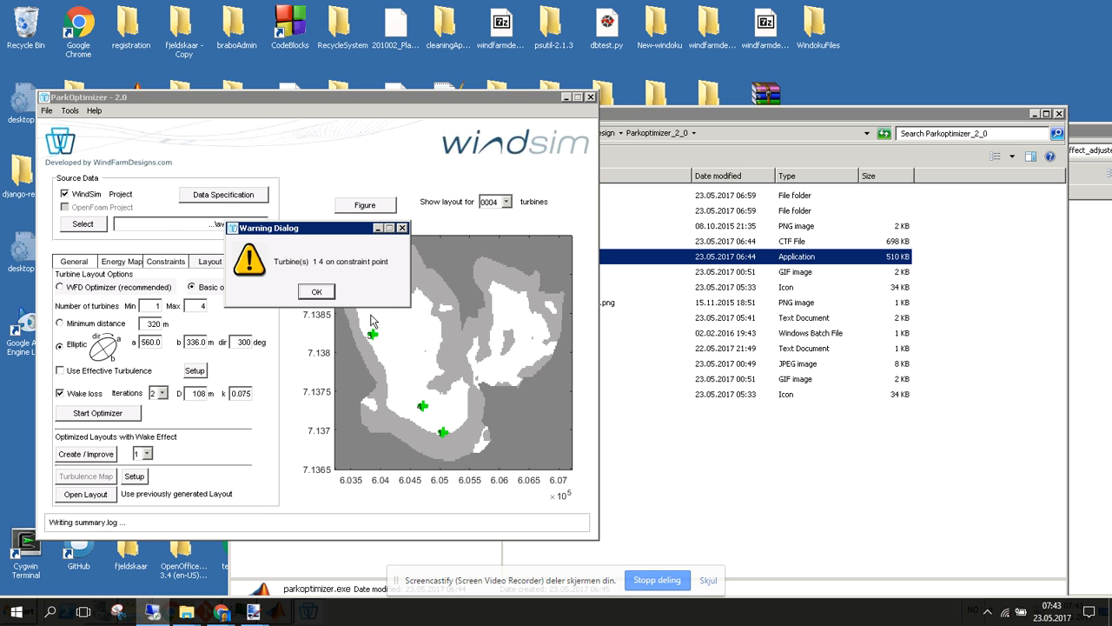
Acknowledge the constraint-point warnings and decline calculating energy production with wake effect for the opened layout
click(316, 291)
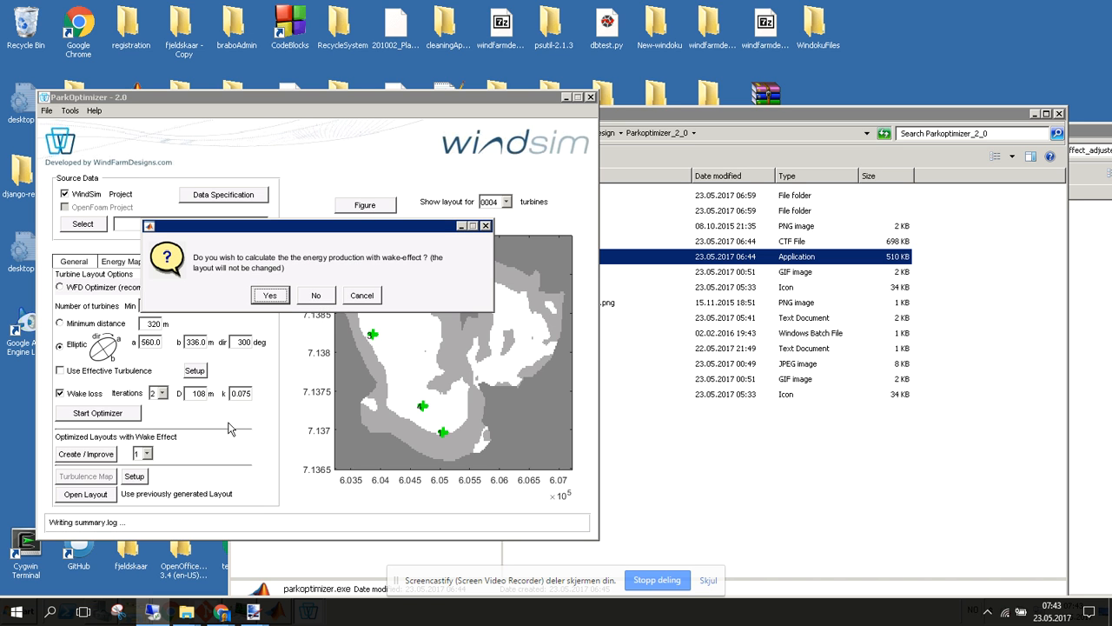
click(315, 296)
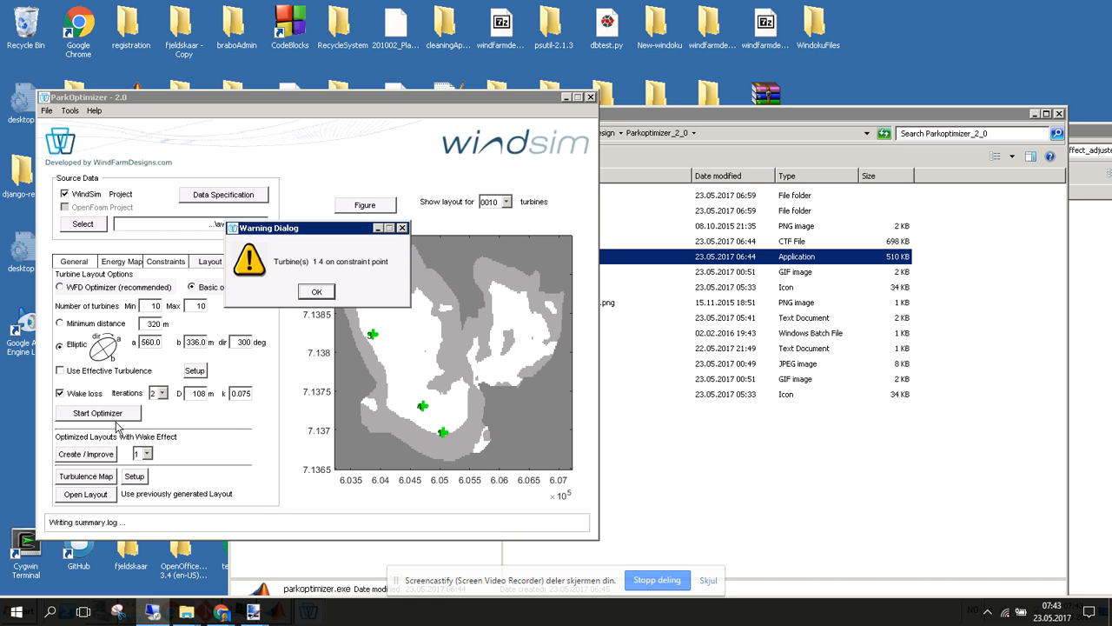
click(315, 292)
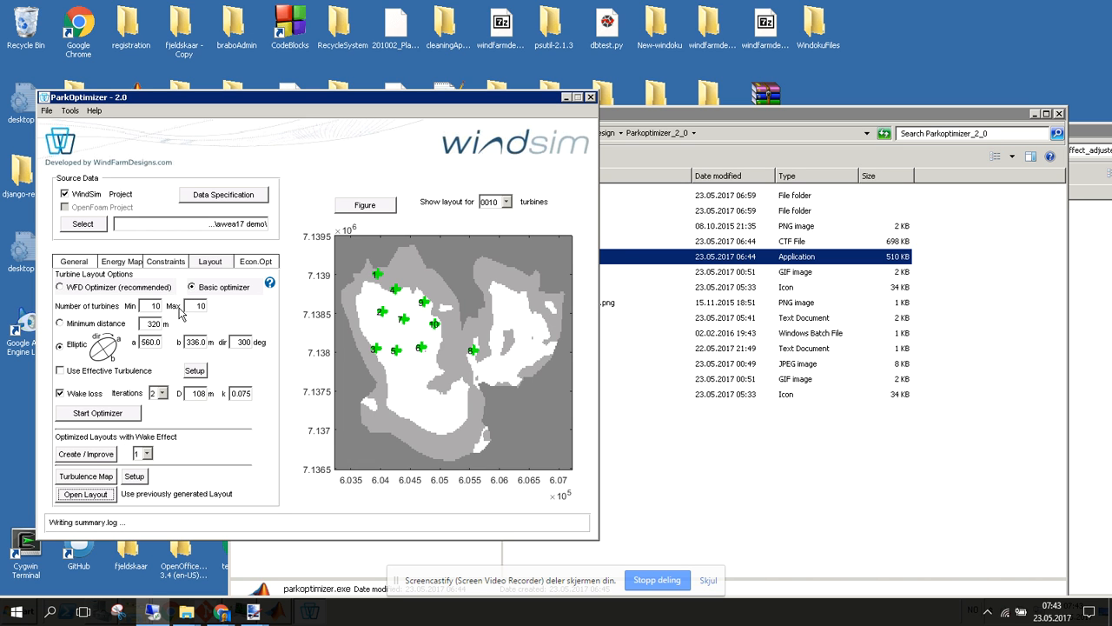
Start opening another previously generated layout and browse from awea17 demo to the Jektheia benchmark folder
click(99, 494)
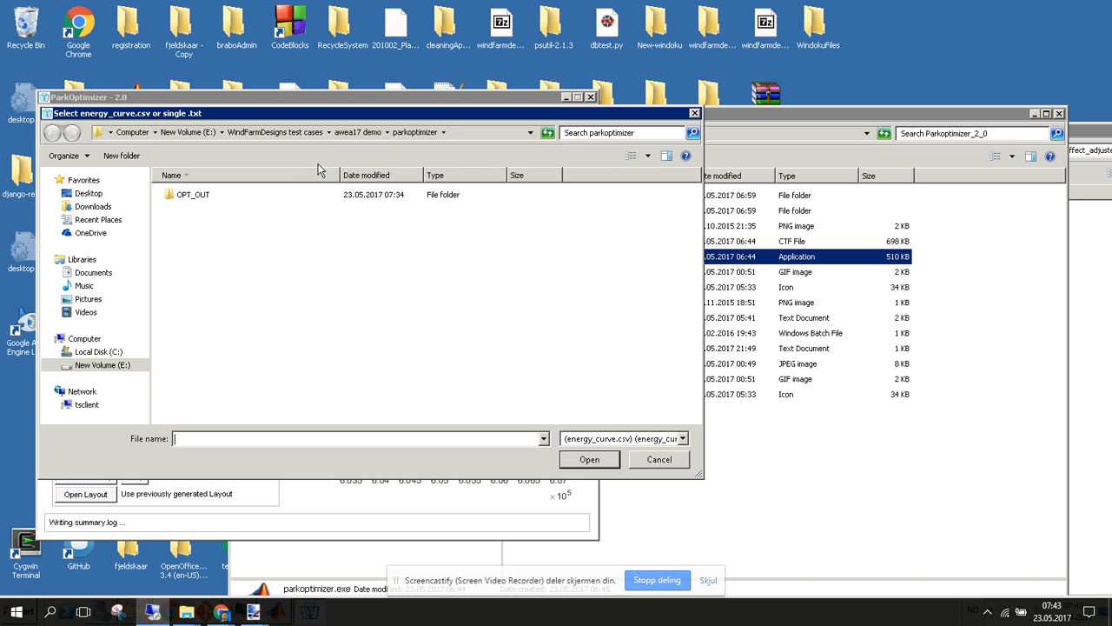
click(351, 134)
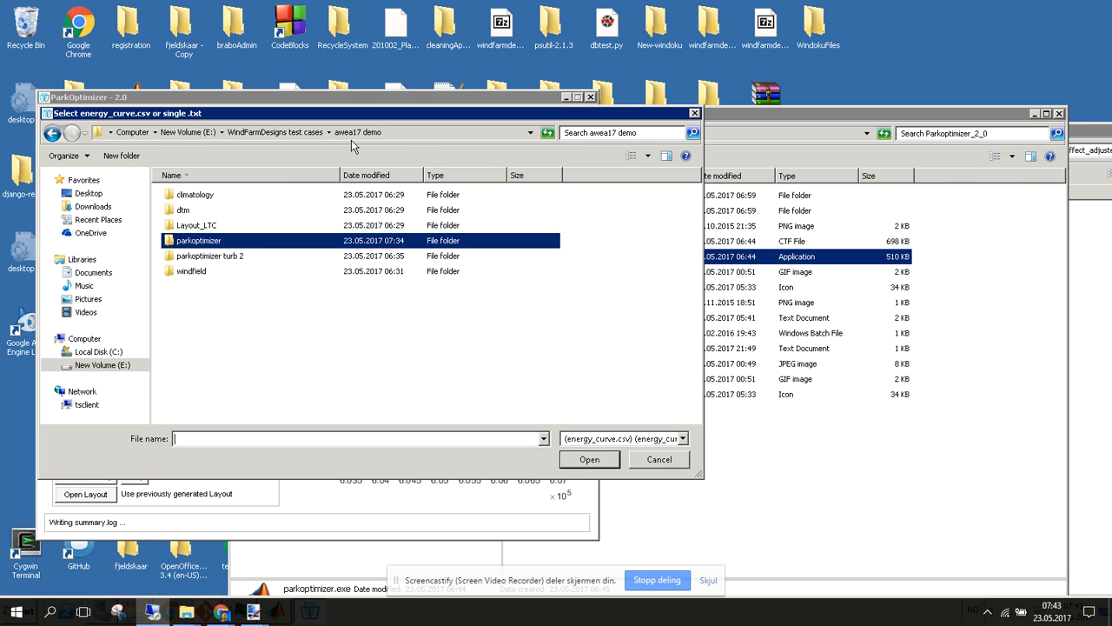
double_click(237, 247)
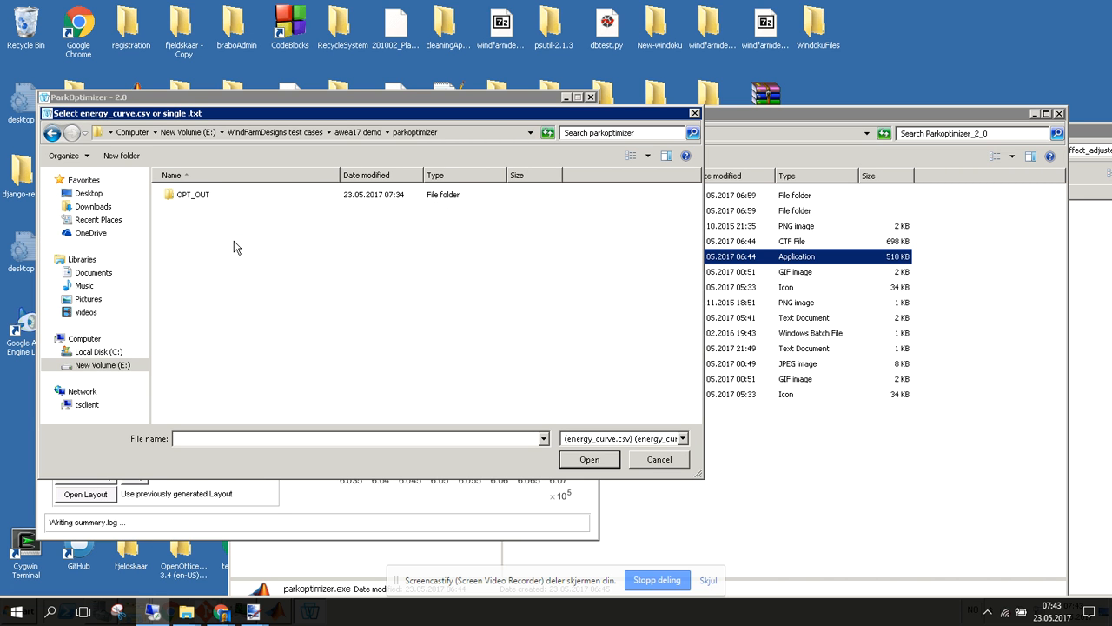
click(365, 132)
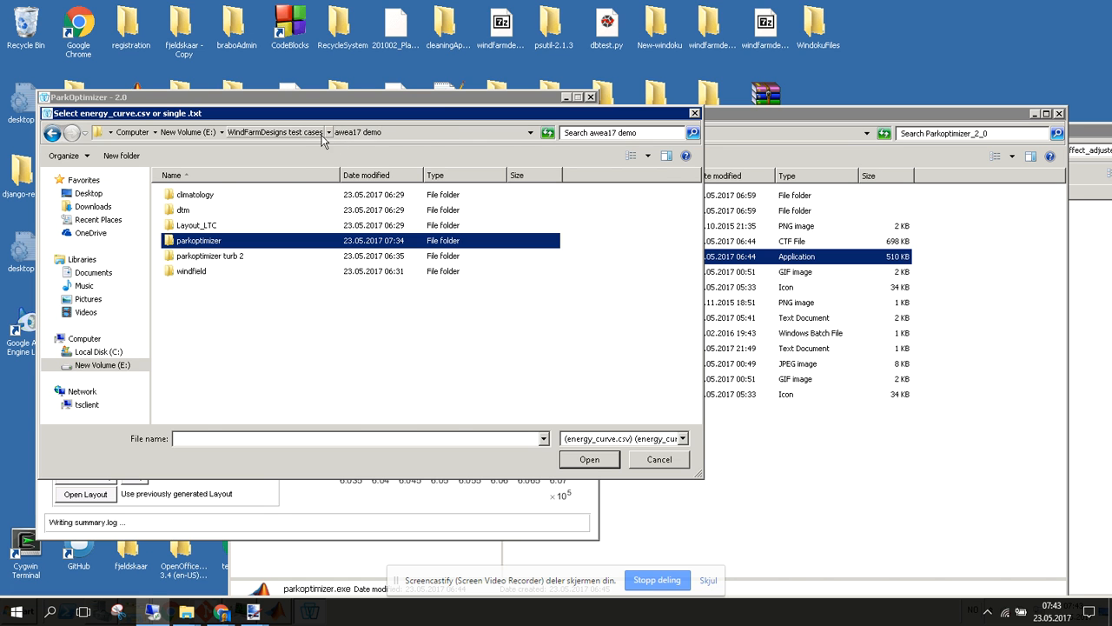
click(314, 133)
click(245, 262)
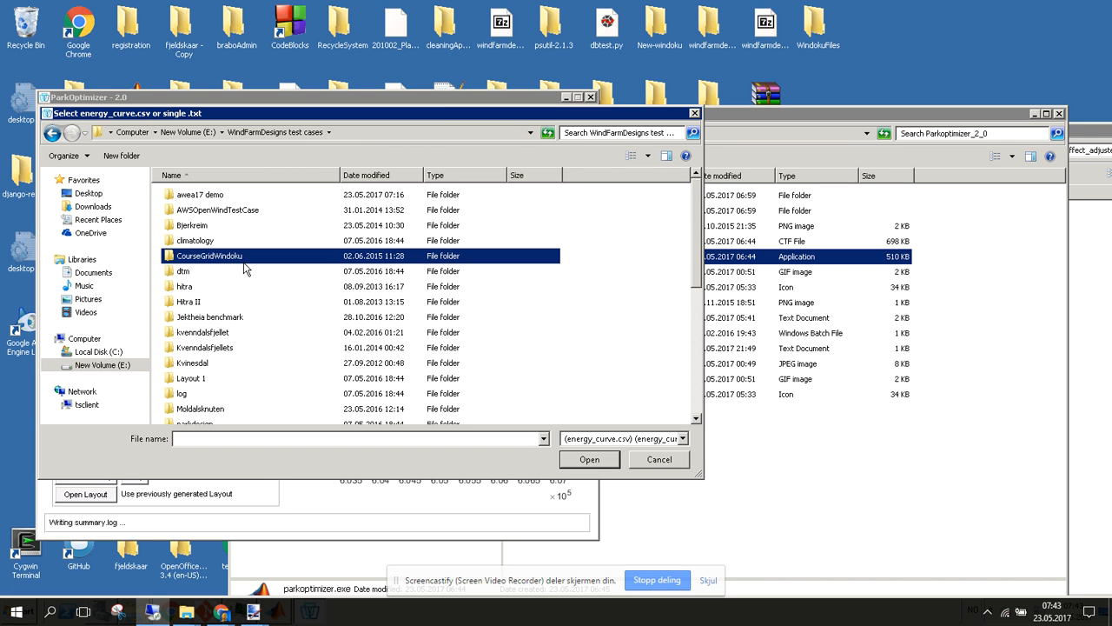
key(j)
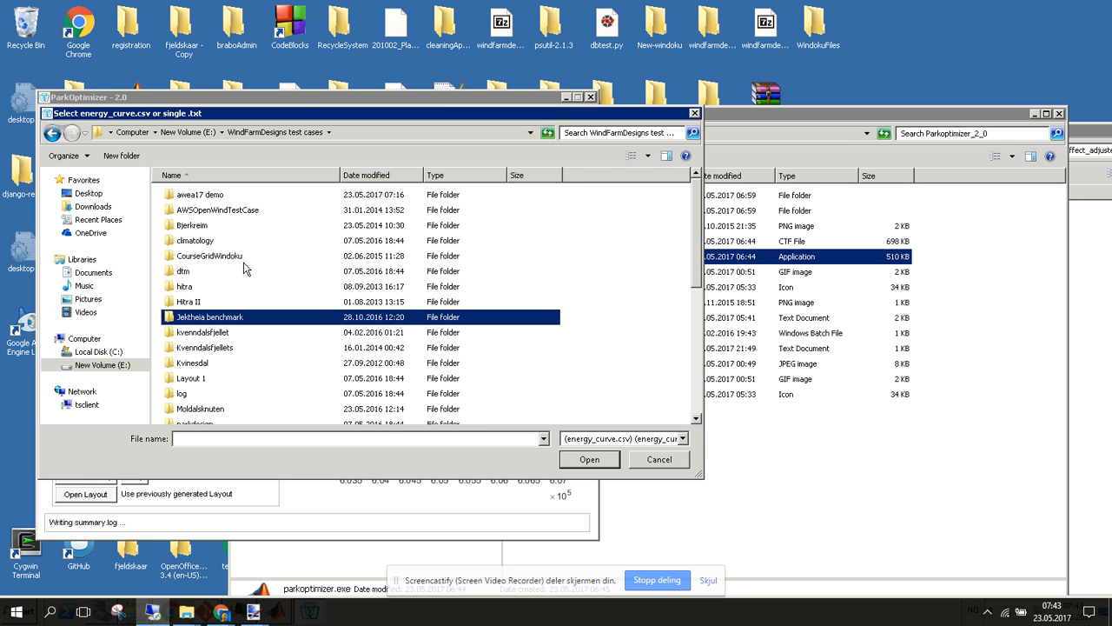
double_click(215, 318)
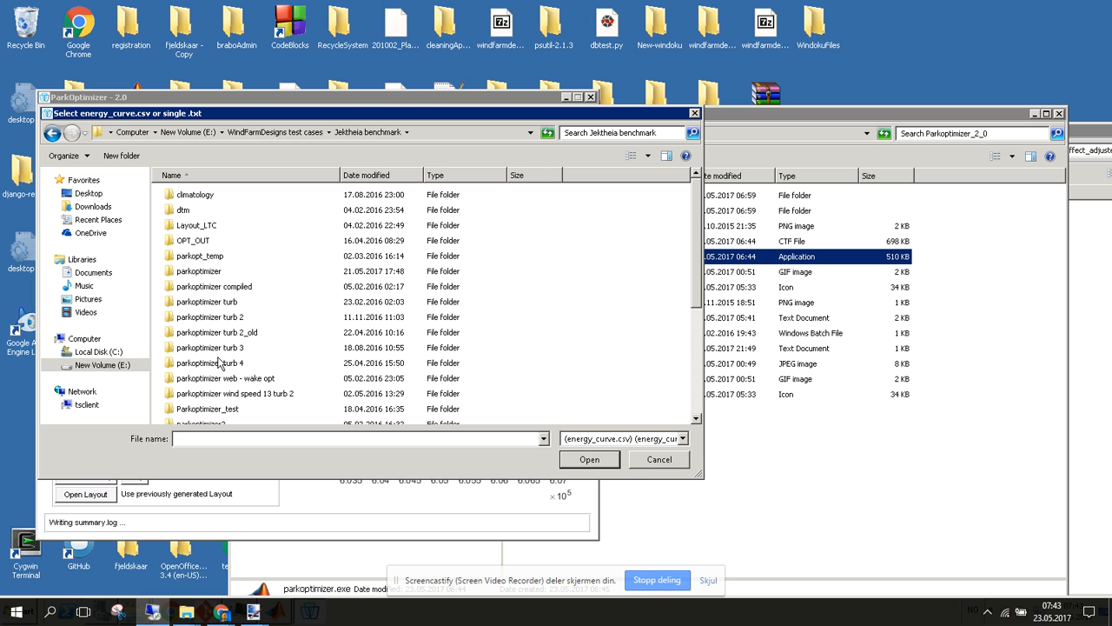
Look through the parkoptimizer wind speed 13 turb 2, parkoptimizer web - wake opt and parkoptimizer turb 2_old folders for a layout file
double_click(223, 394)
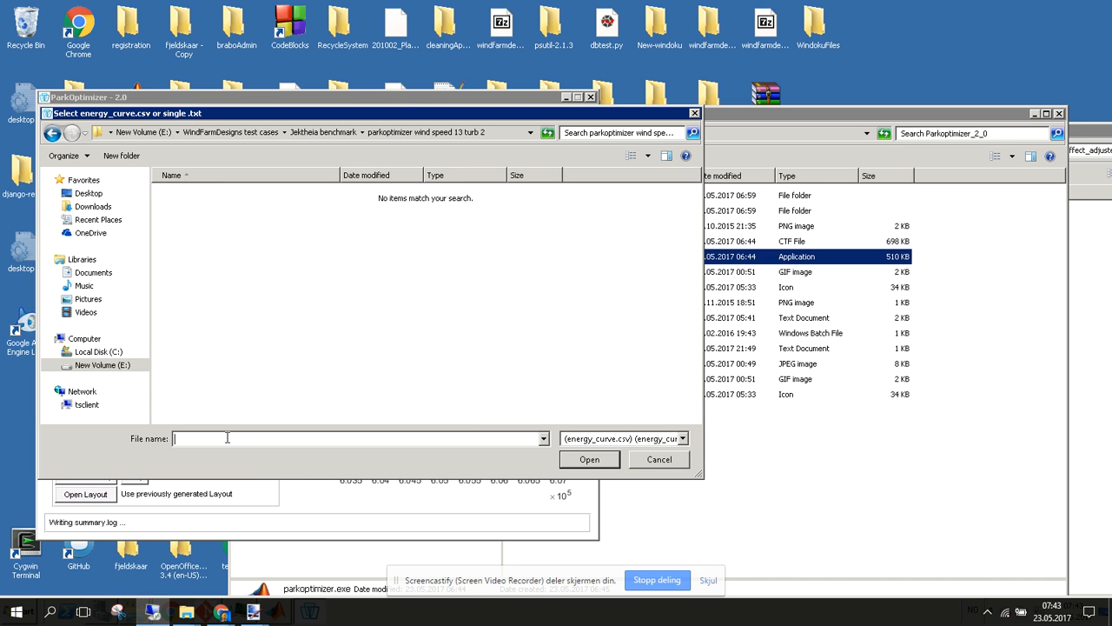
click(340, 133)
double_click(225, 380)
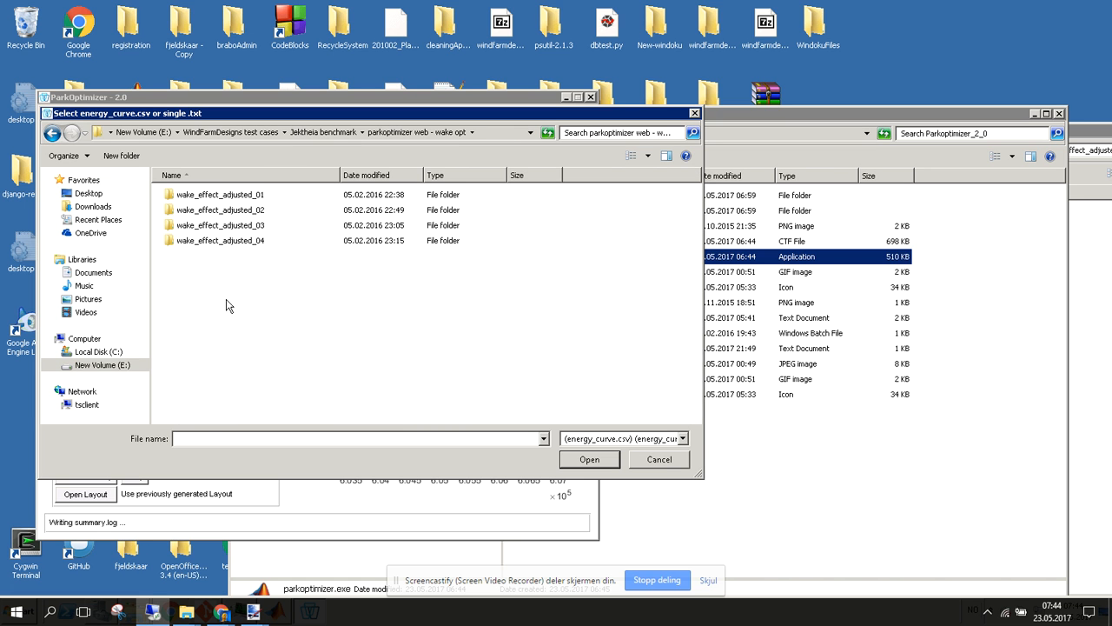
click(323, 133)
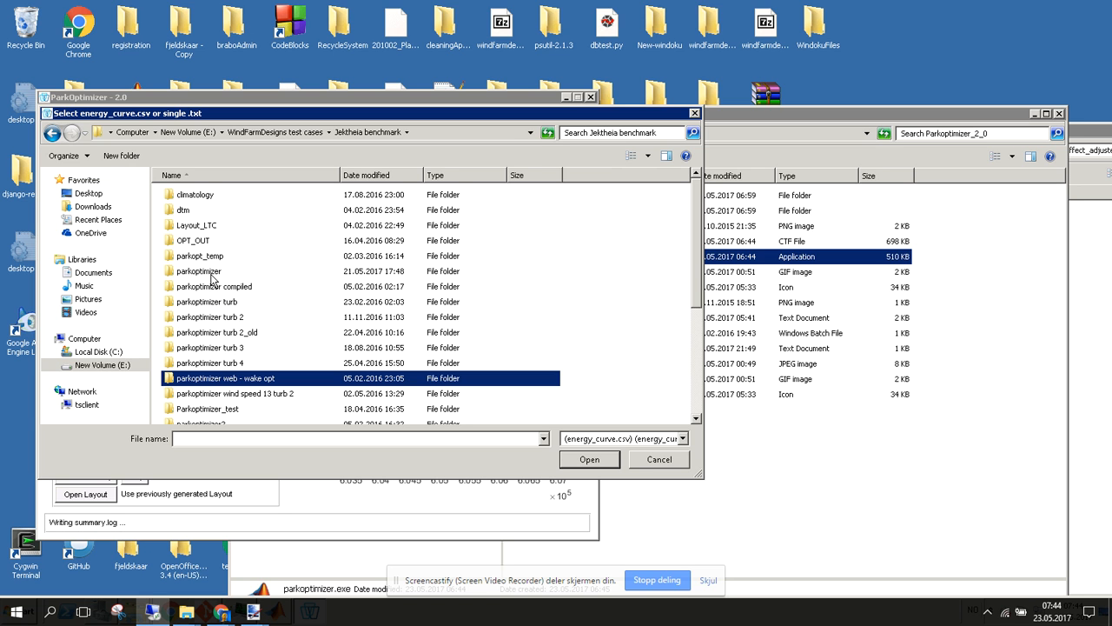
double_click(222, 332)
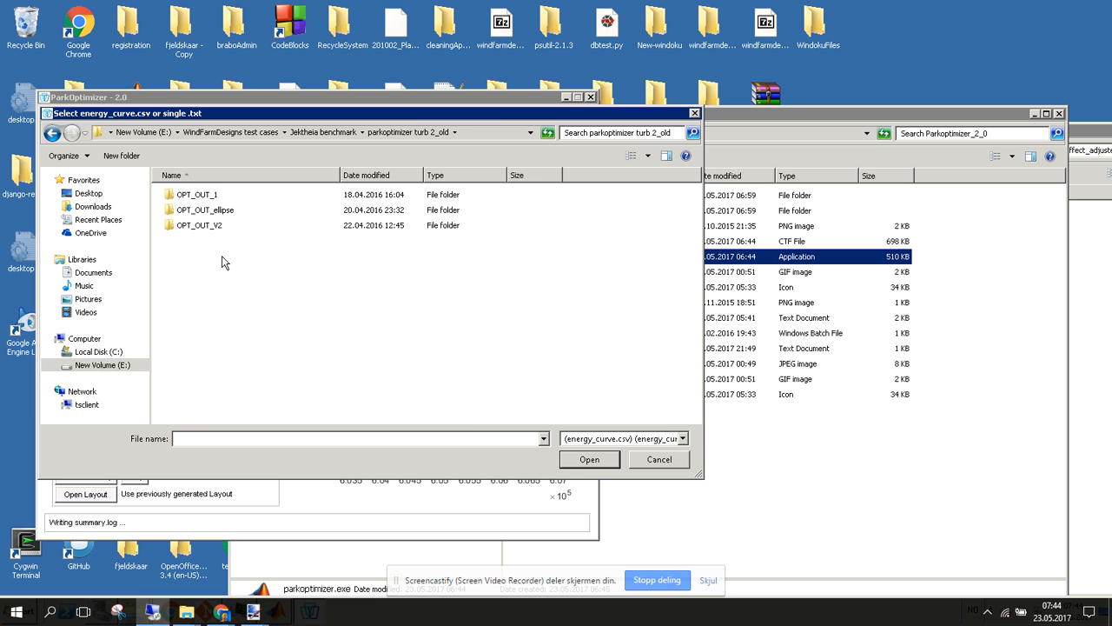
double_click(218, 228)
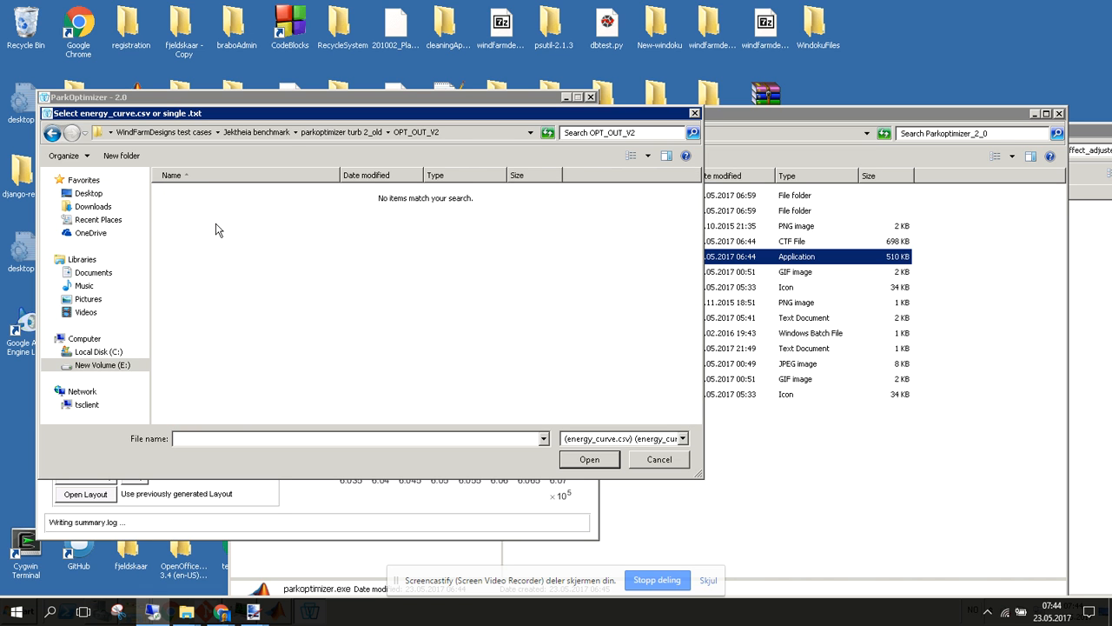
click(339, 134)
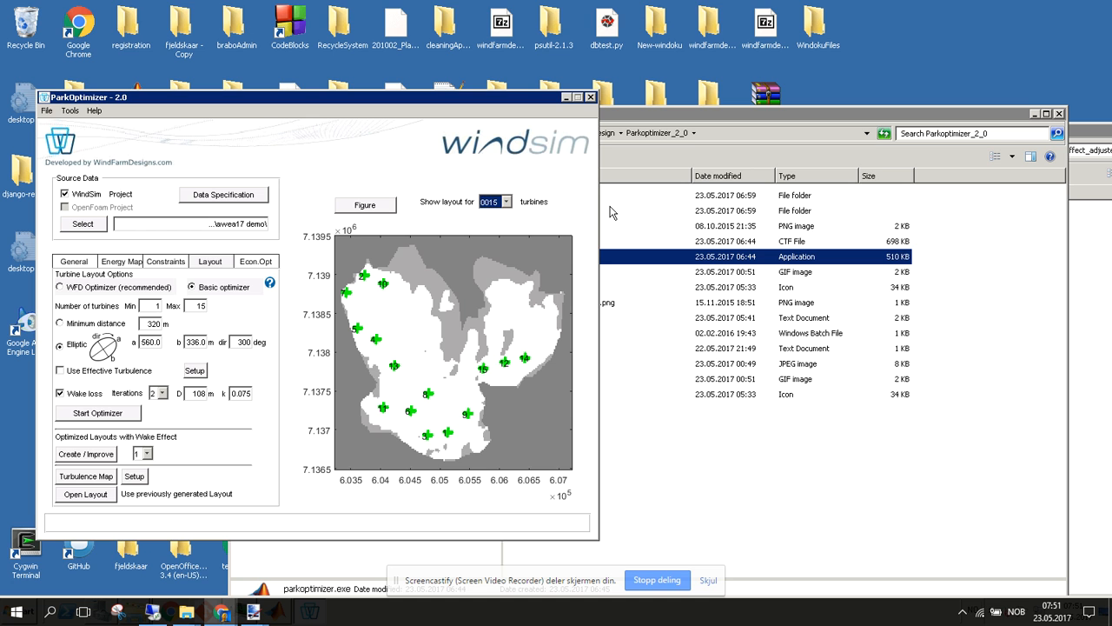
Plot the energy yield E(n) from the economic optimization settings and move the figure beside the input fields
click(505, 203)
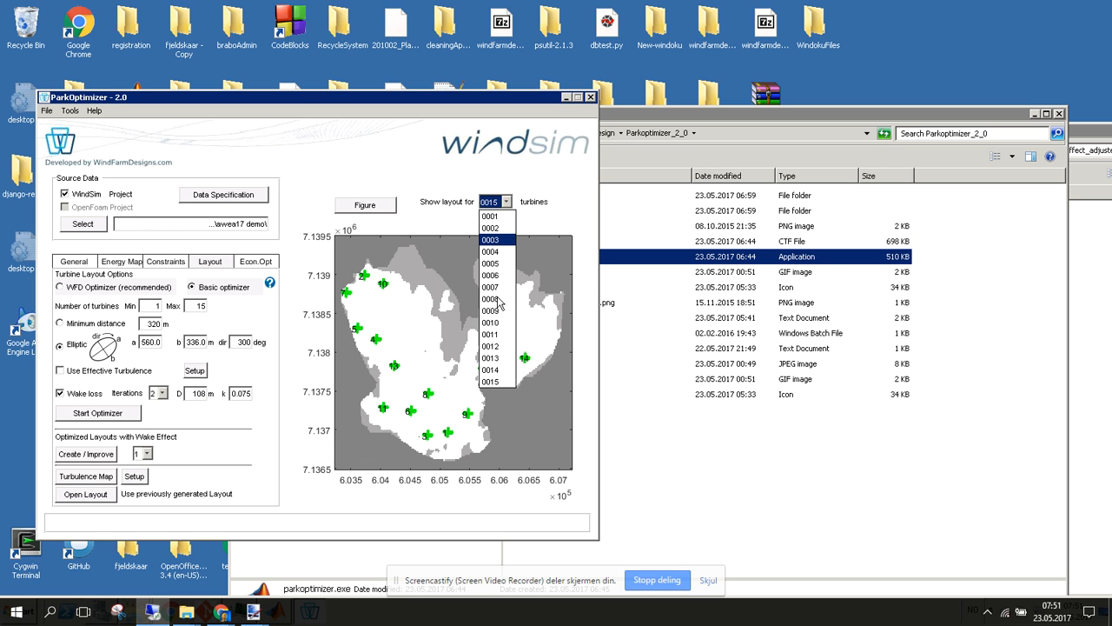
click(584, 449)
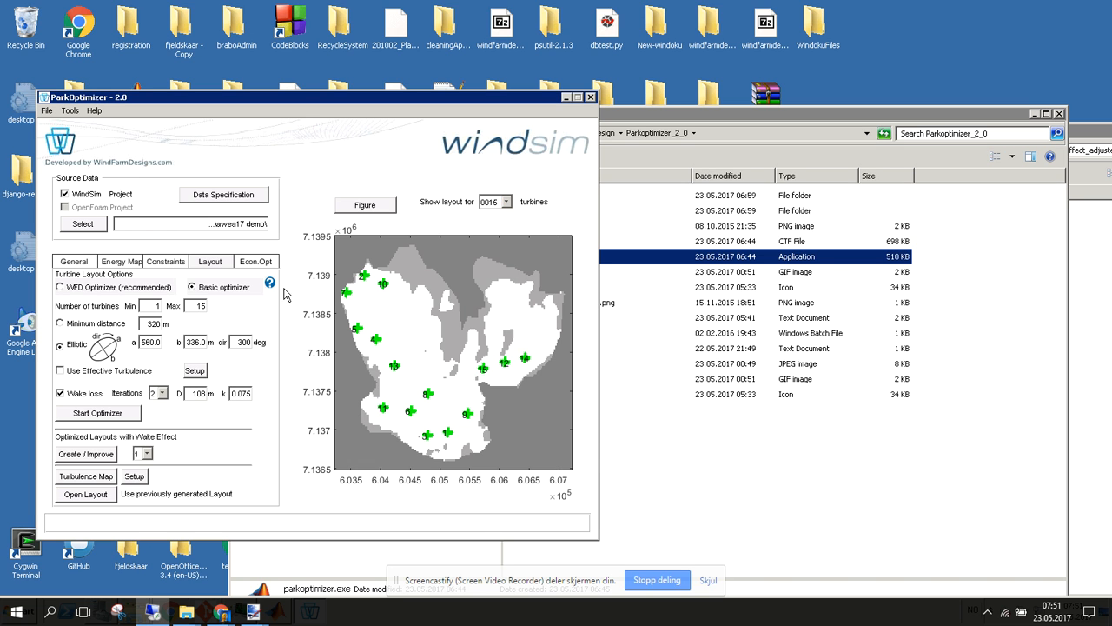
click(261, 263)
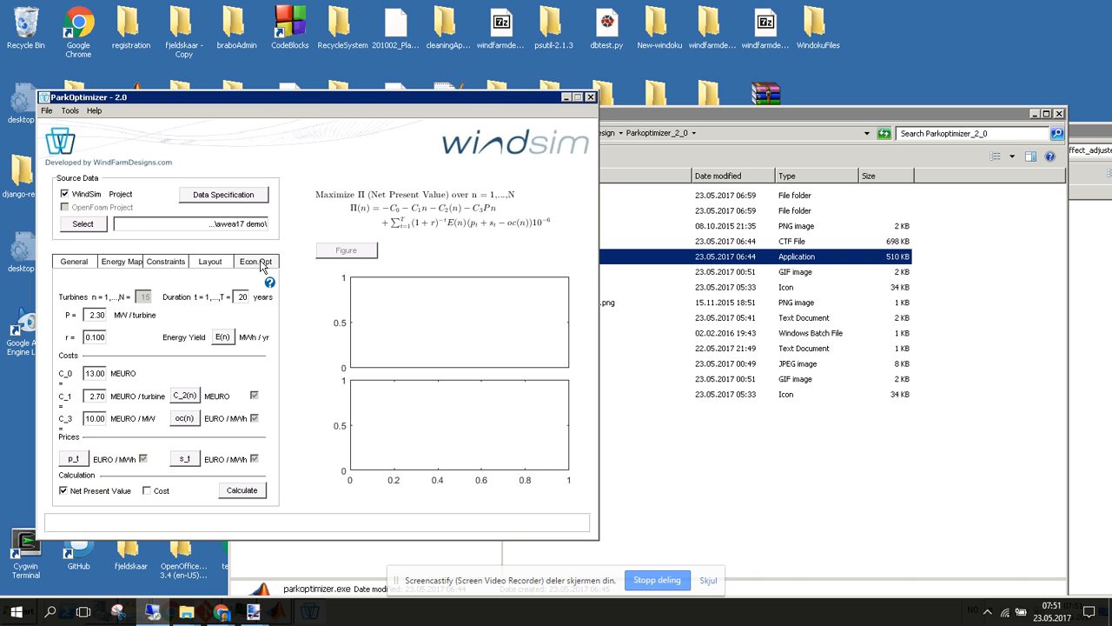
click(223, 337)
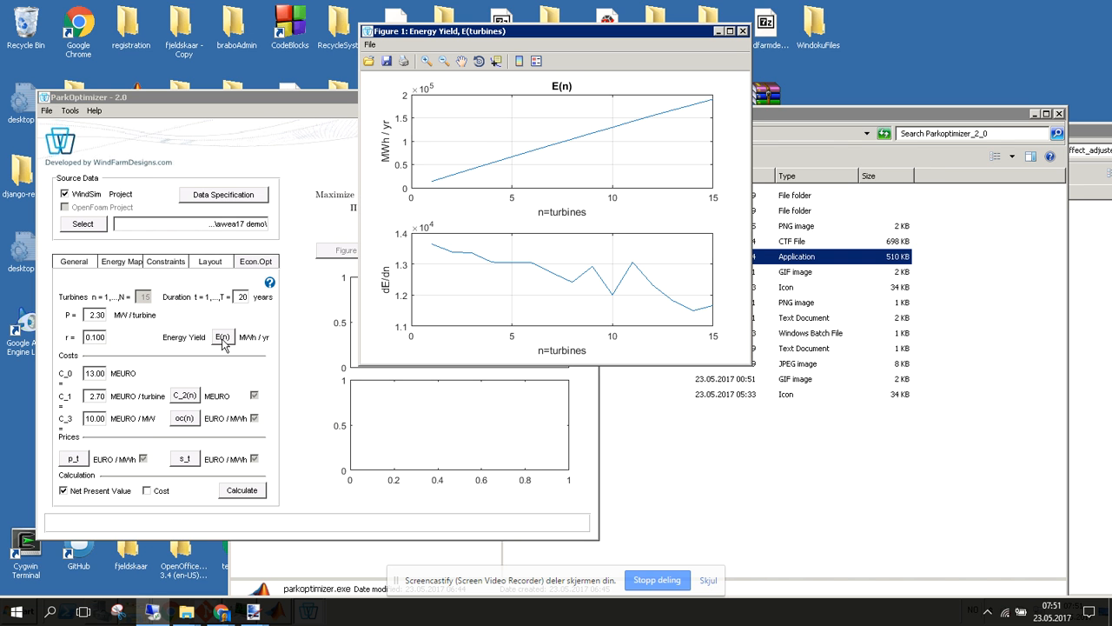
drag(511, 36, 468, 199)
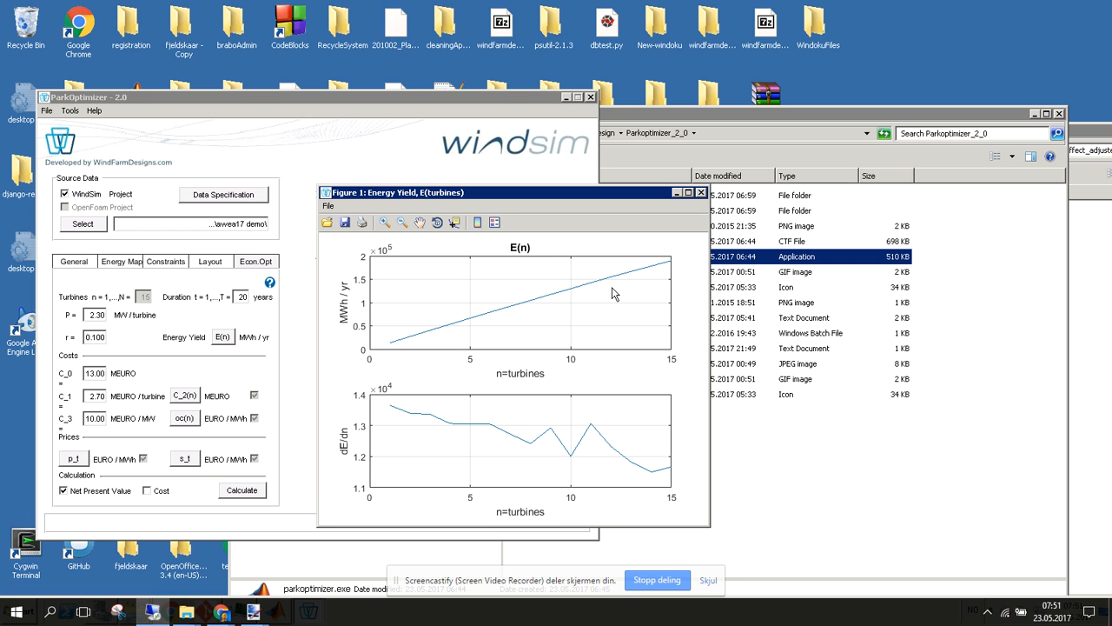
Set cost C_1 to 3.70 MEURO/turbine and cost C_3 to 12.00 MEURO/MW
click(91, 398)
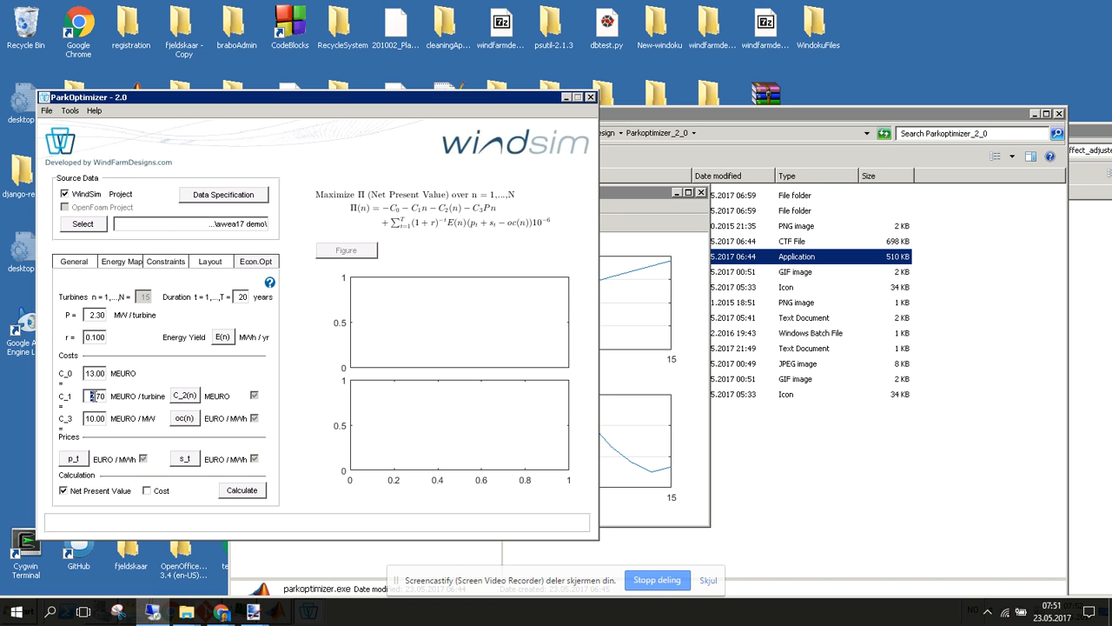
double_click(92, 396)
text(3.70)
key(Tab)
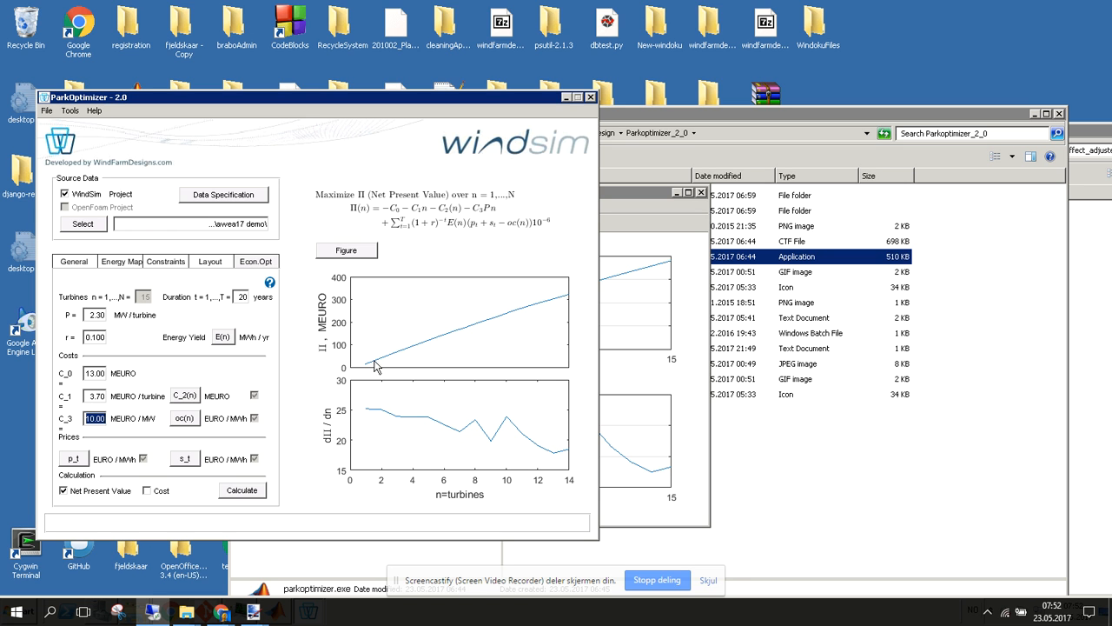
click(101, 418)
key(BackSpace)
text(2)
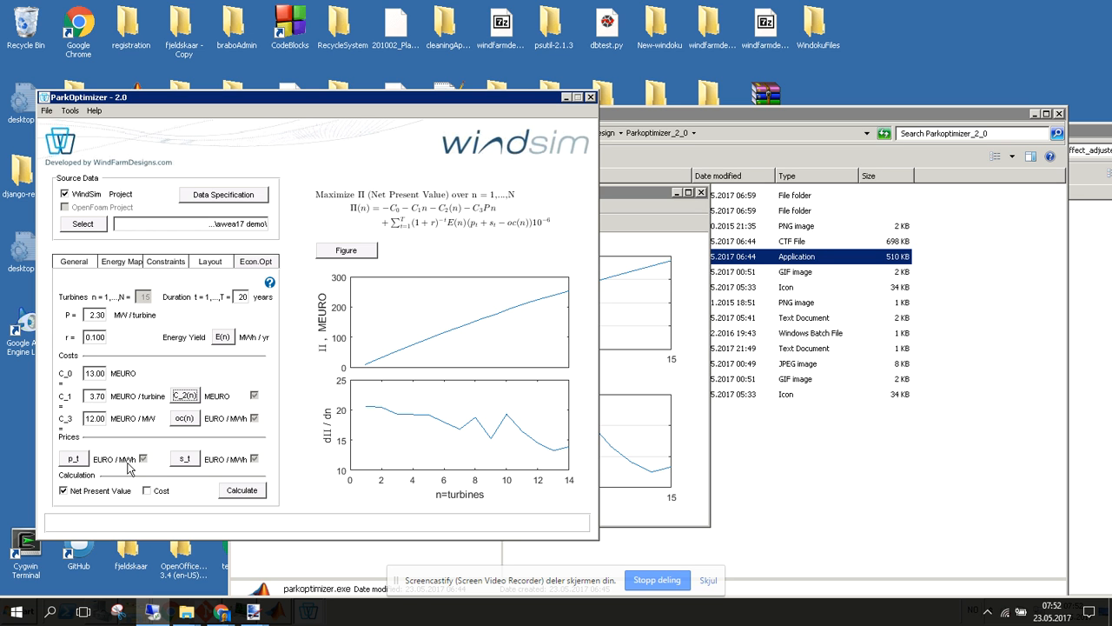
Change the constant spot price function p(t) for the 20-year period and apply it
click(79, 461)
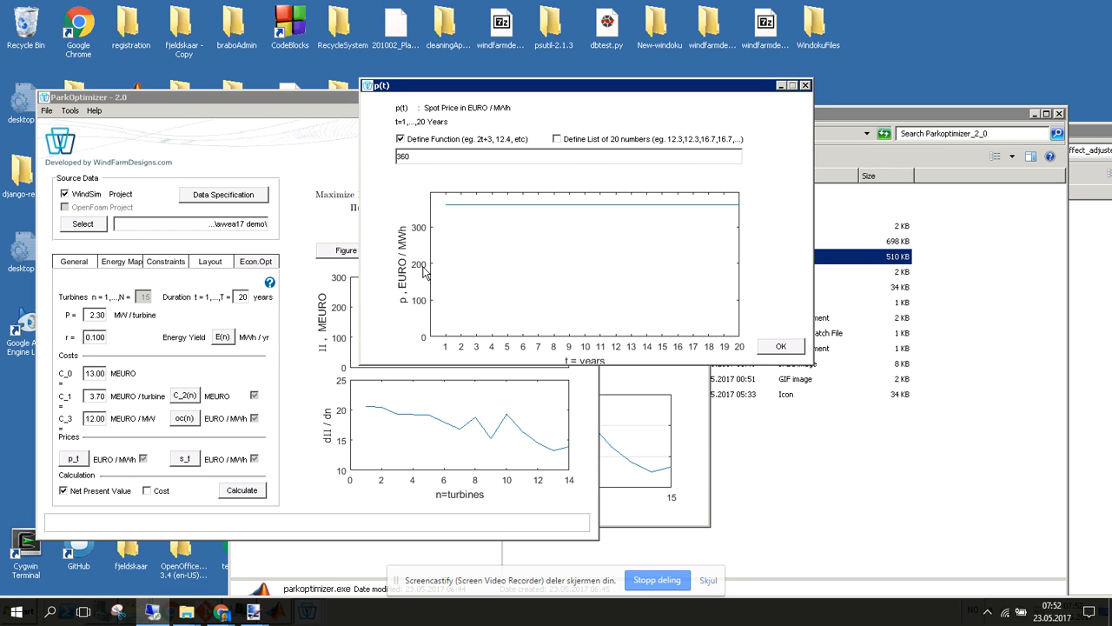
click(403, 157)
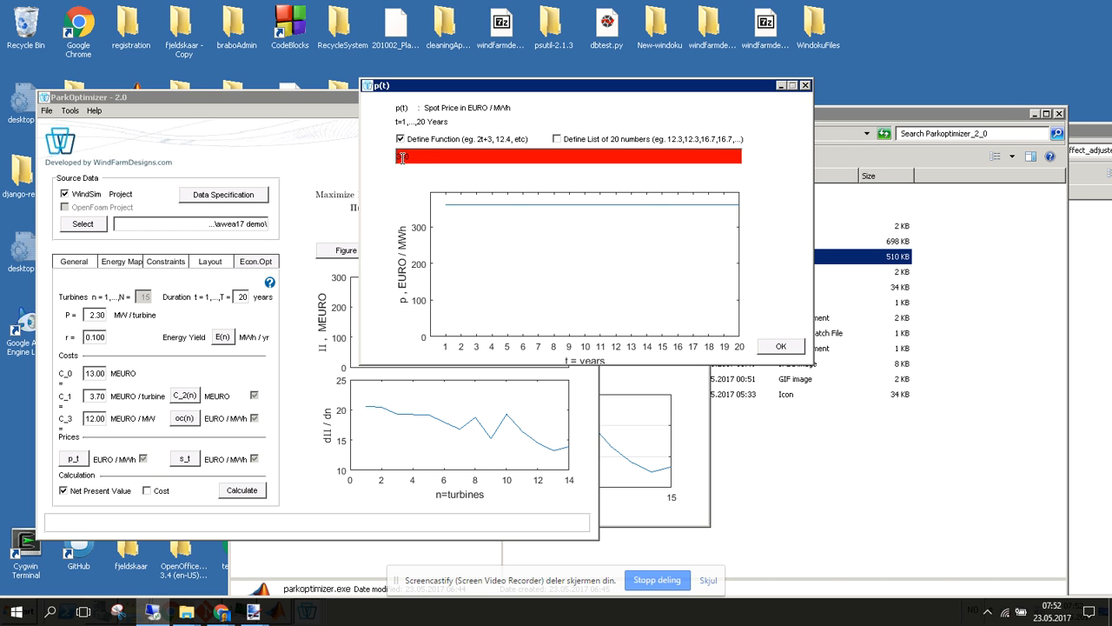
click(768, 349)
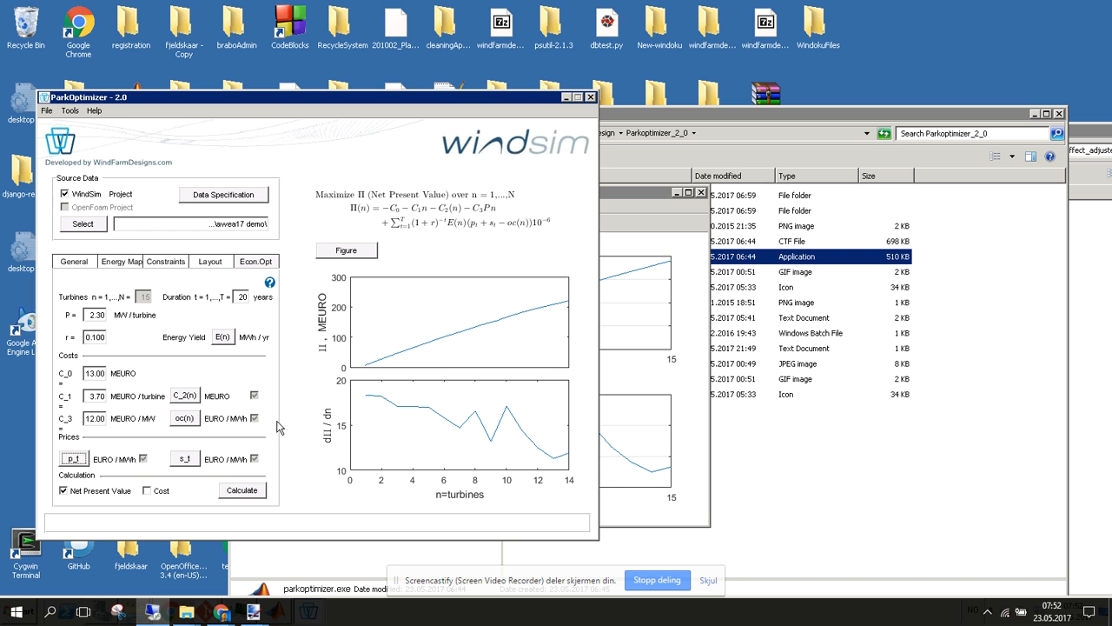
Set the operational costs oc(n) to a constant 145 EURO/MWh and calculate the net present value
click(184, 418)
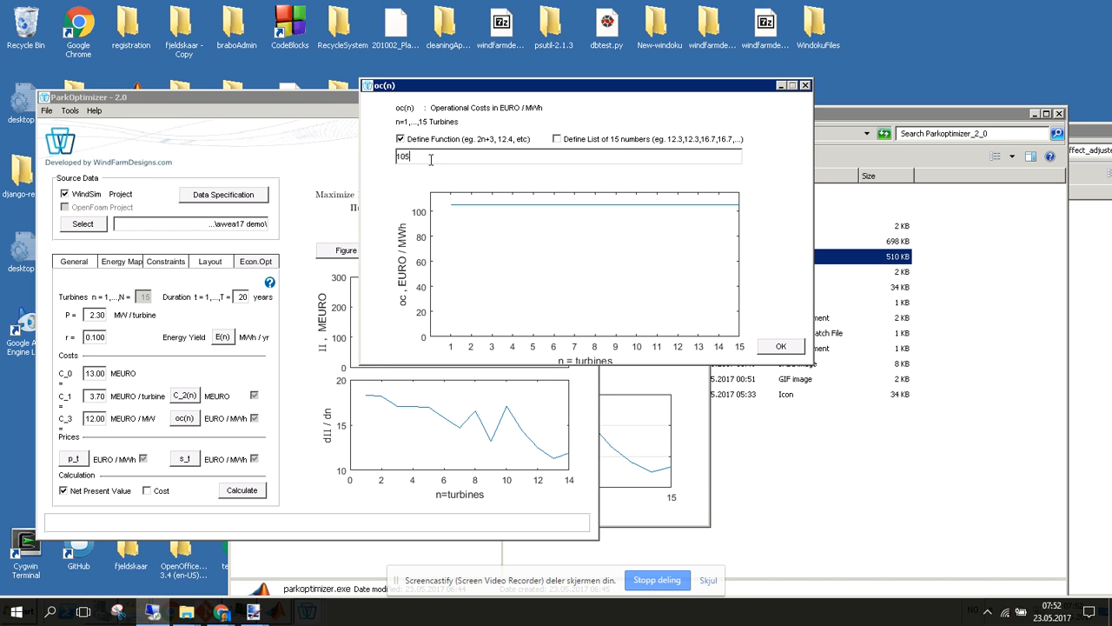
drag(414, 159, 400, 156)
text(16)
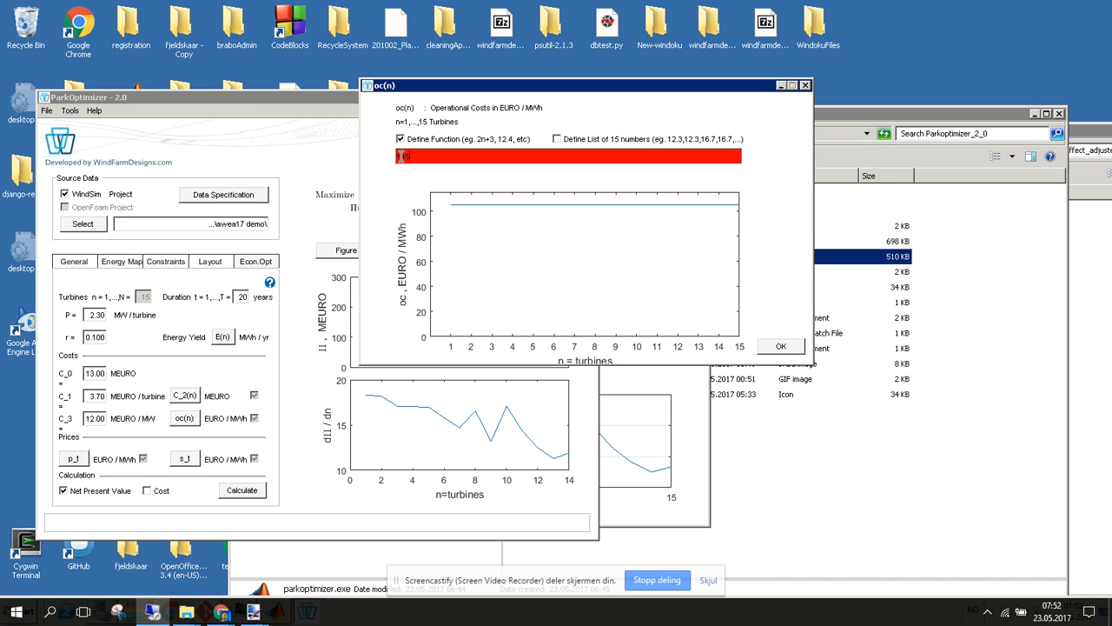
text(145)
click(778, 347)
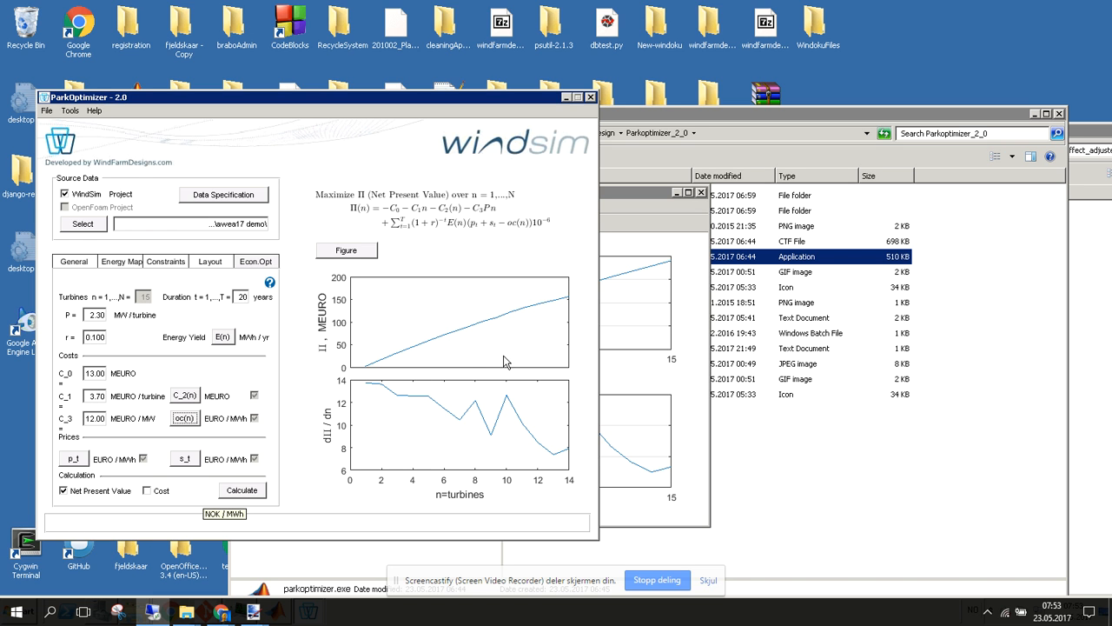
click(236, 494)
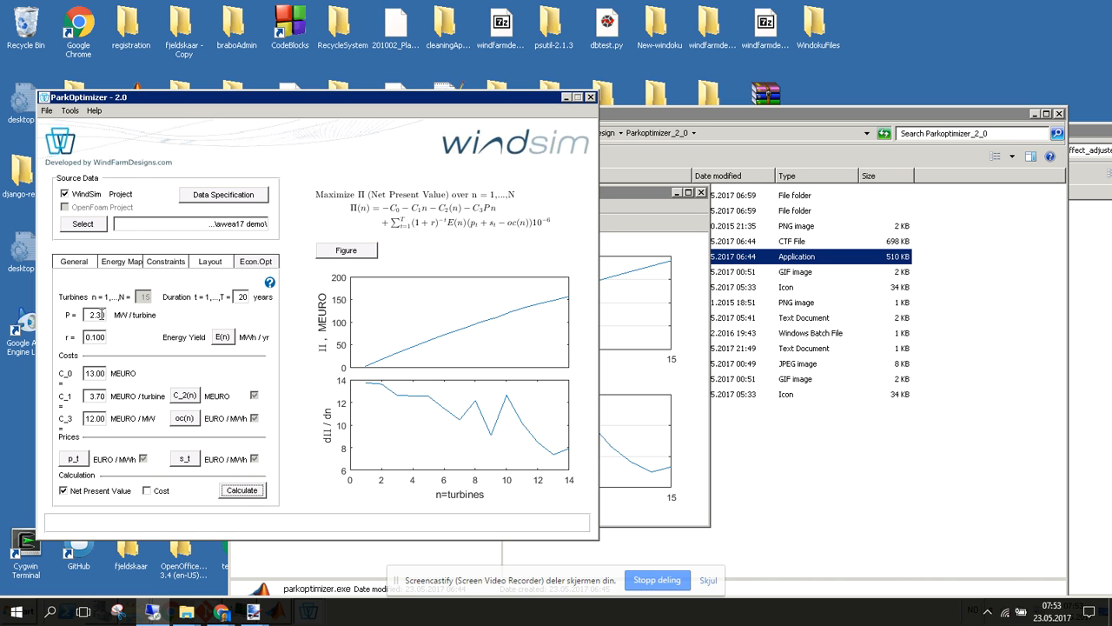
Set the turbine power P to 3.30 MW/turbine and update the net present value curves
drag(98, 315, 91, 314)
text(3)
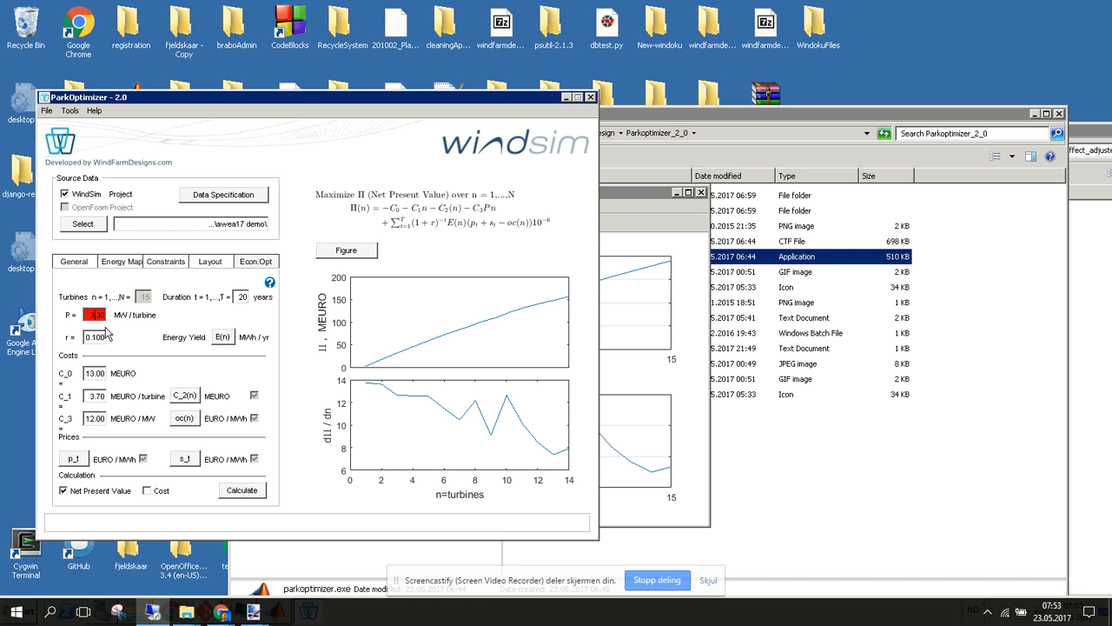
key(Tab)
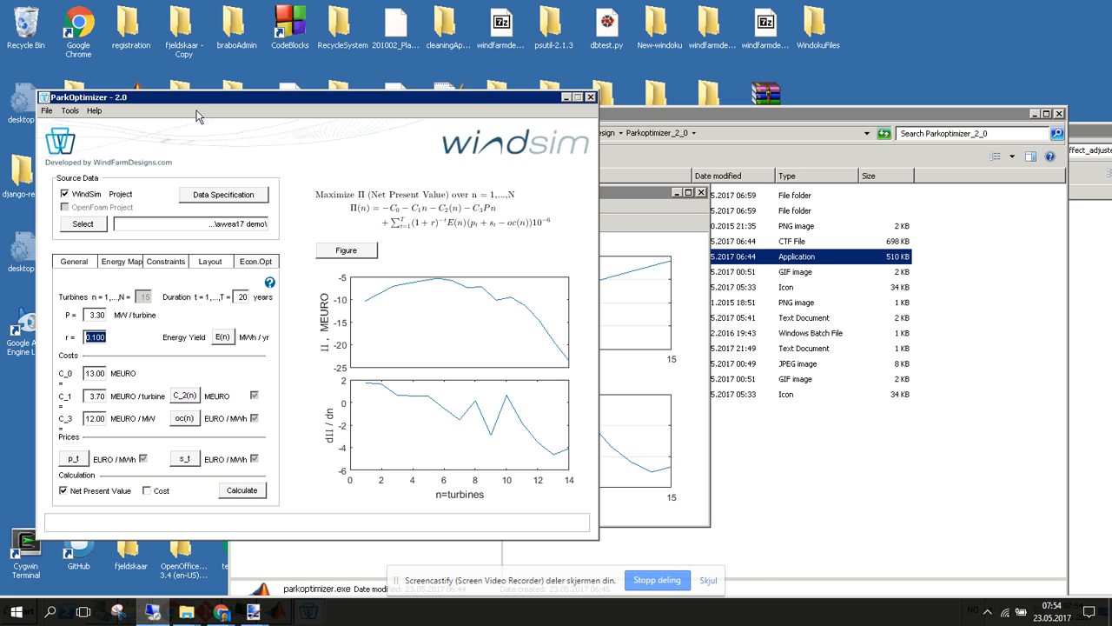
click(211, 265)
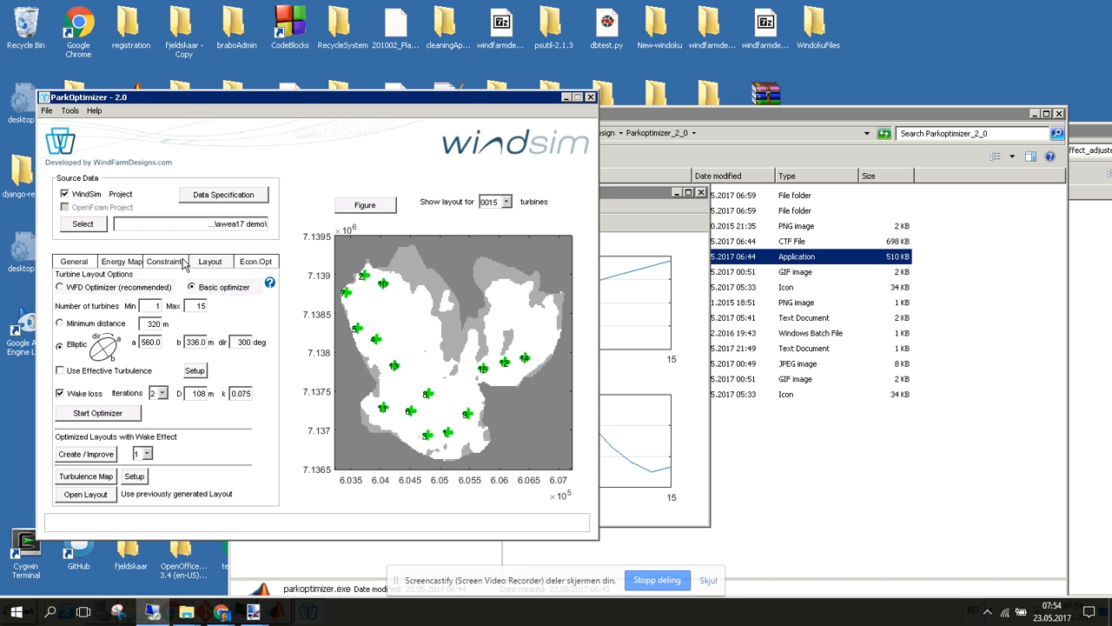
click(178, 265)
click(122, 267)
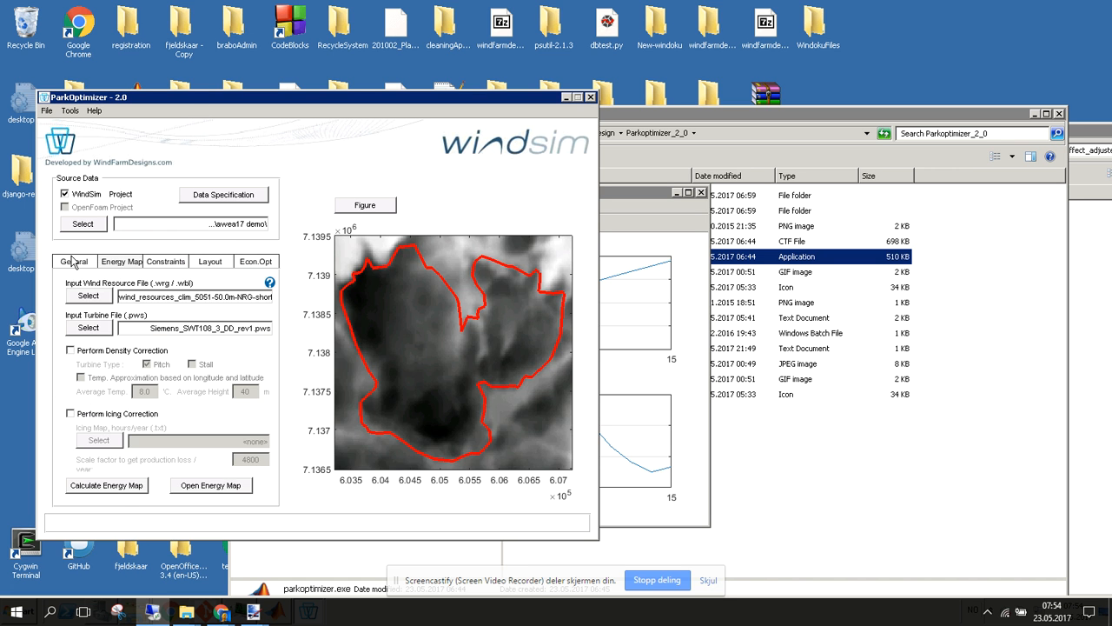
click(165, 262)
click(215, 263)
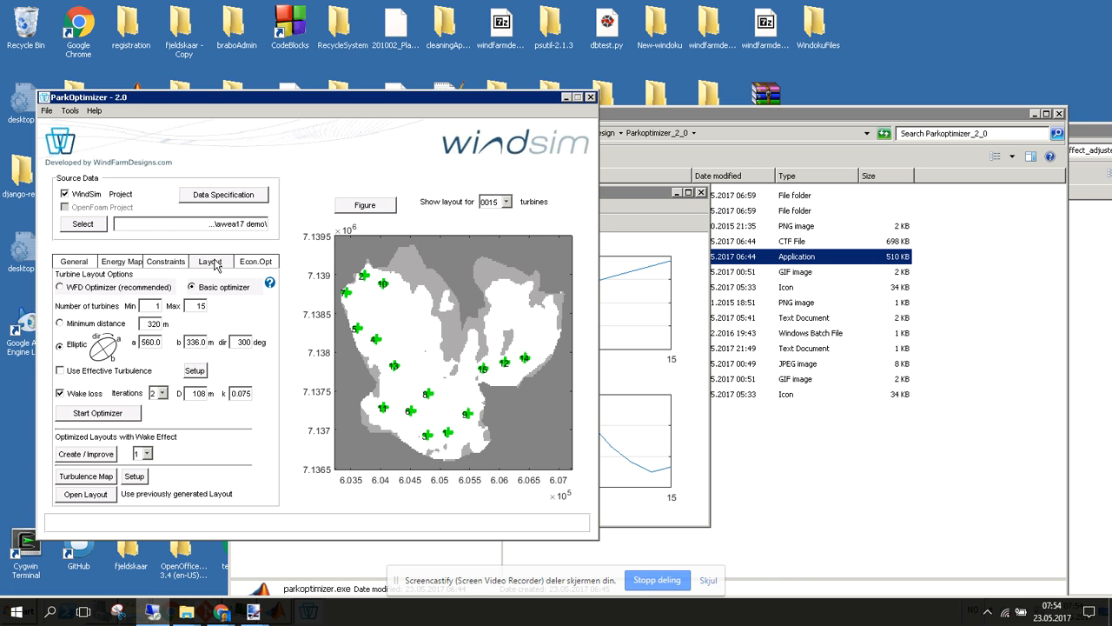
click(251, 264)
Open the 15-turbine layout in its own figure, arrange it beside its layer controls, and view the available layout report options
click(222, 267)
click(358, 206)
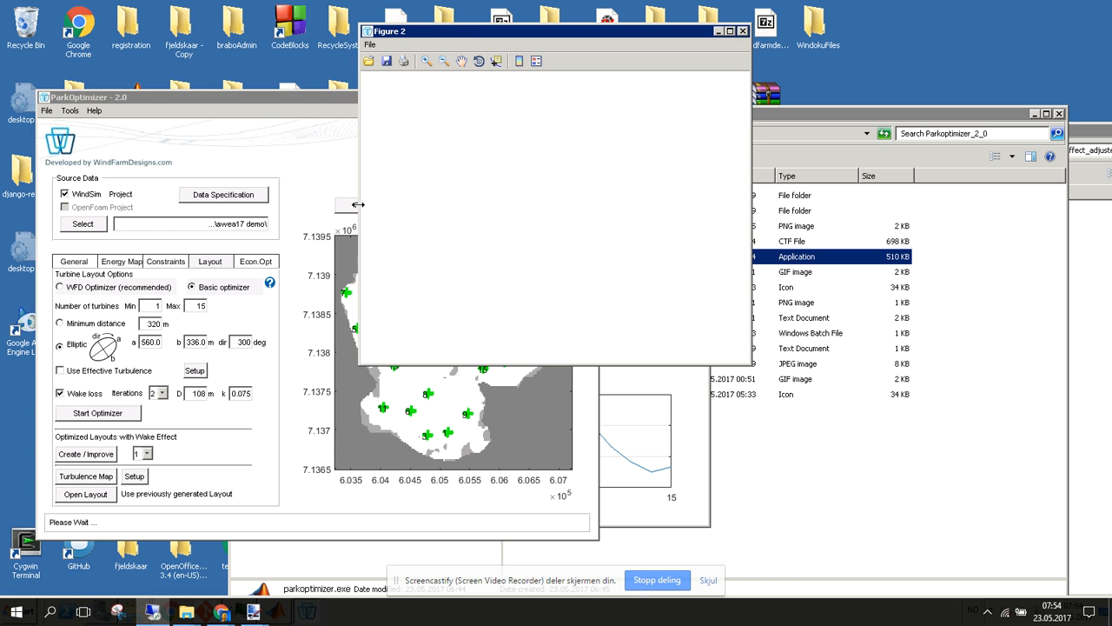
click(426, 33)
drag(427, 33, 467, 60)
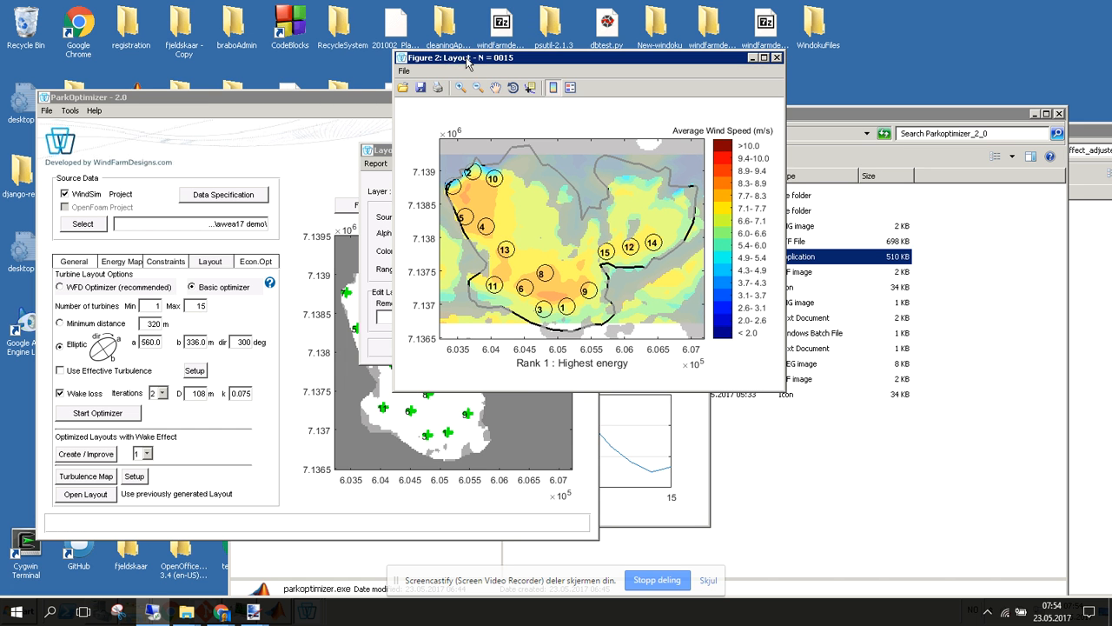
click(383, 155)
drag(382, 155, 326, 165)
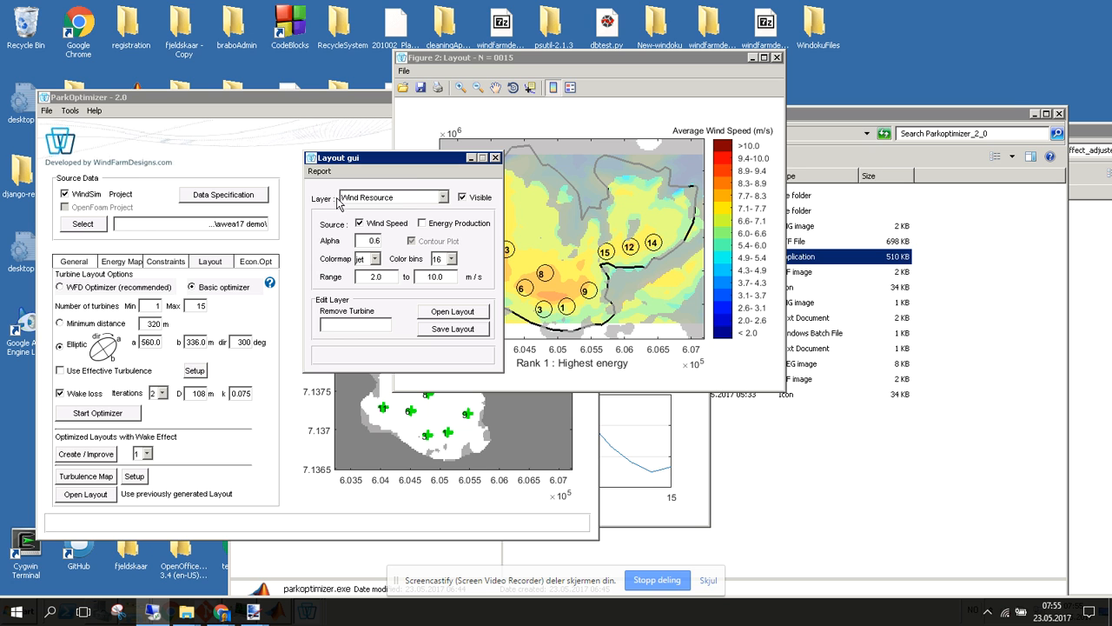
click(320, 171)
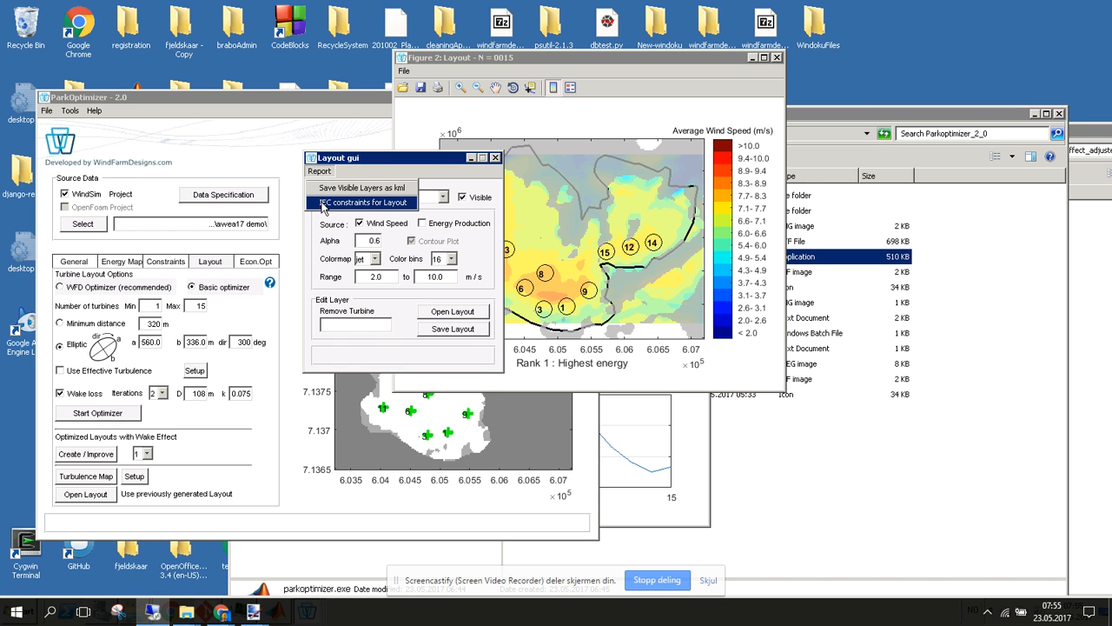
click(356, 171)
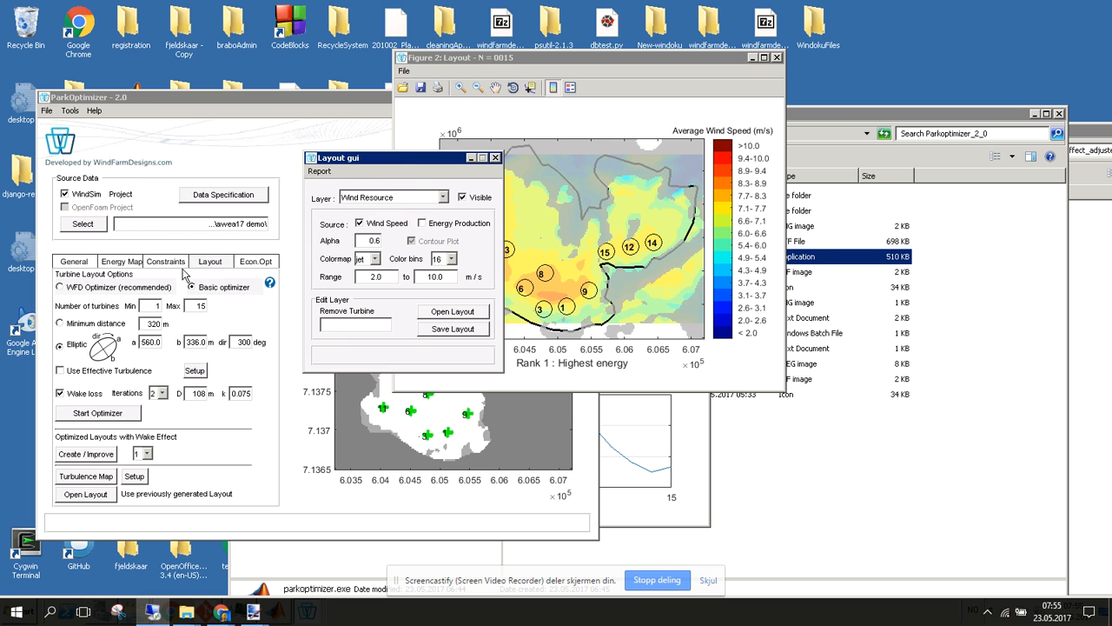
Assign 5051-50.0m-NRG-short-Rapheia2-2011-06-07_09-03.tws as the measurement file for the extreme speed constraint
click(172, 264)
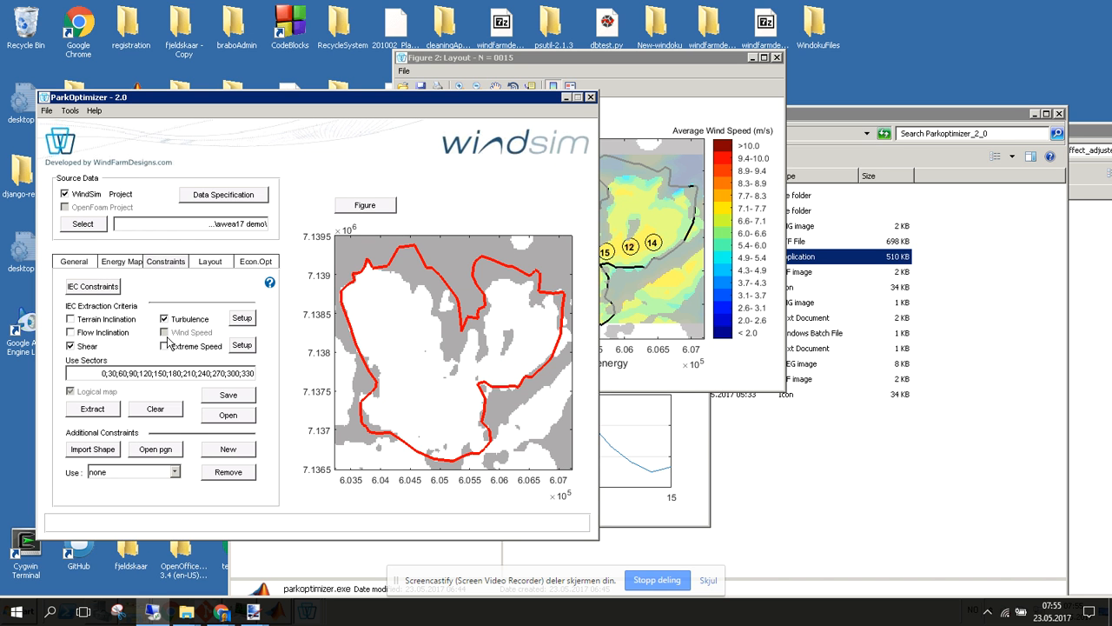
click(241, 344)
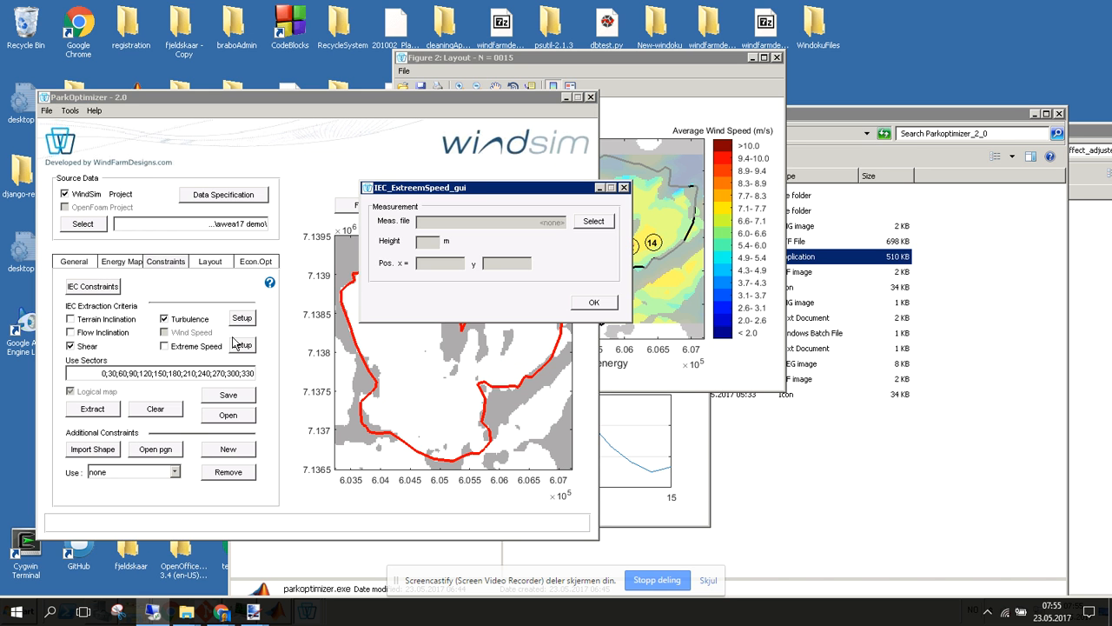
click(587, 222)
double_click(510, 287)
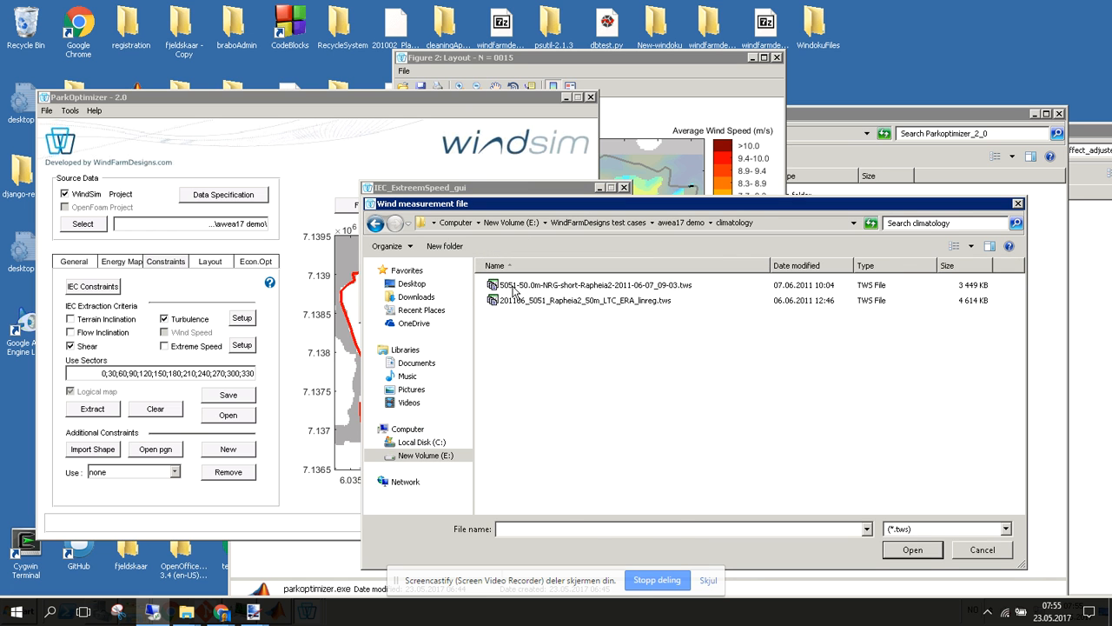
click(512, 290)
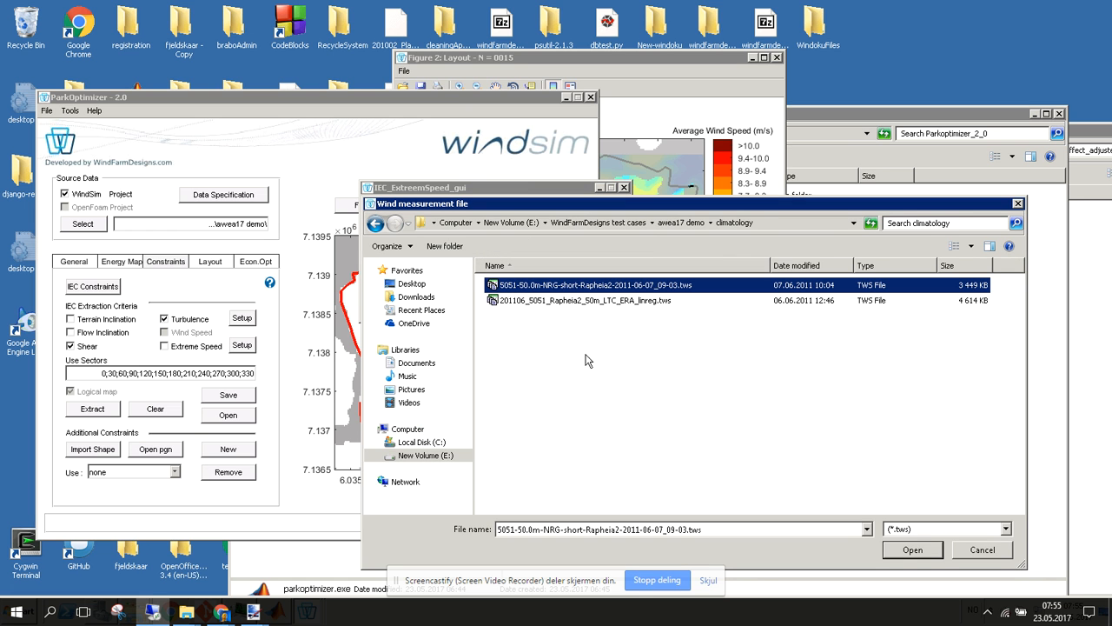
click(906, 548)
click(594, 302)
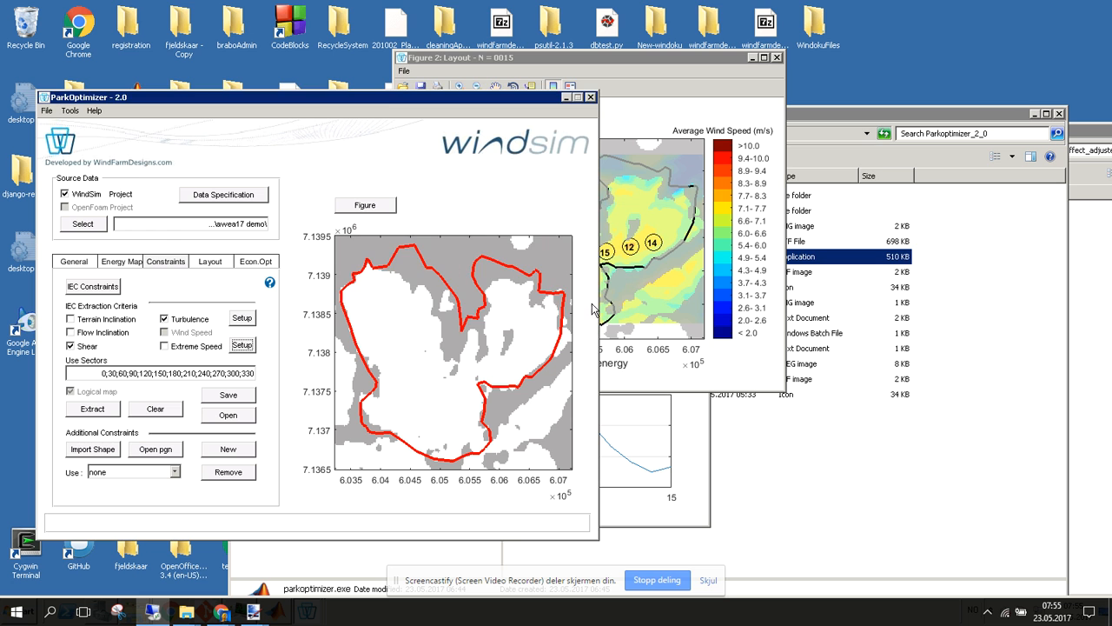
Check the layout figure's file options, then examine the energy yield curves full screen and close that figure
click(637, 108)
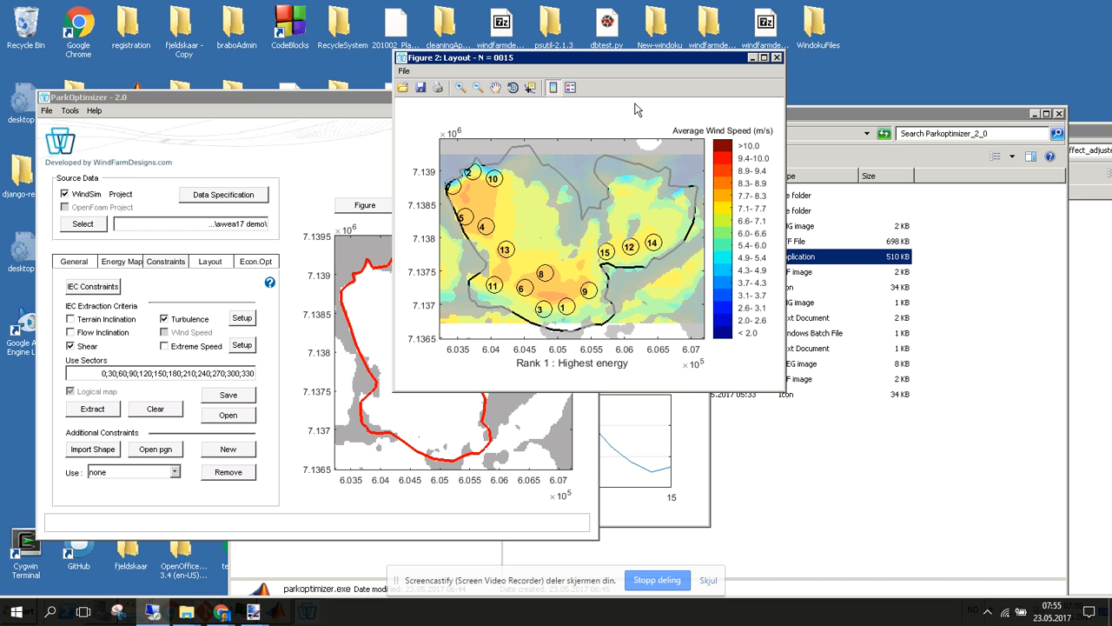
click(403, 70)
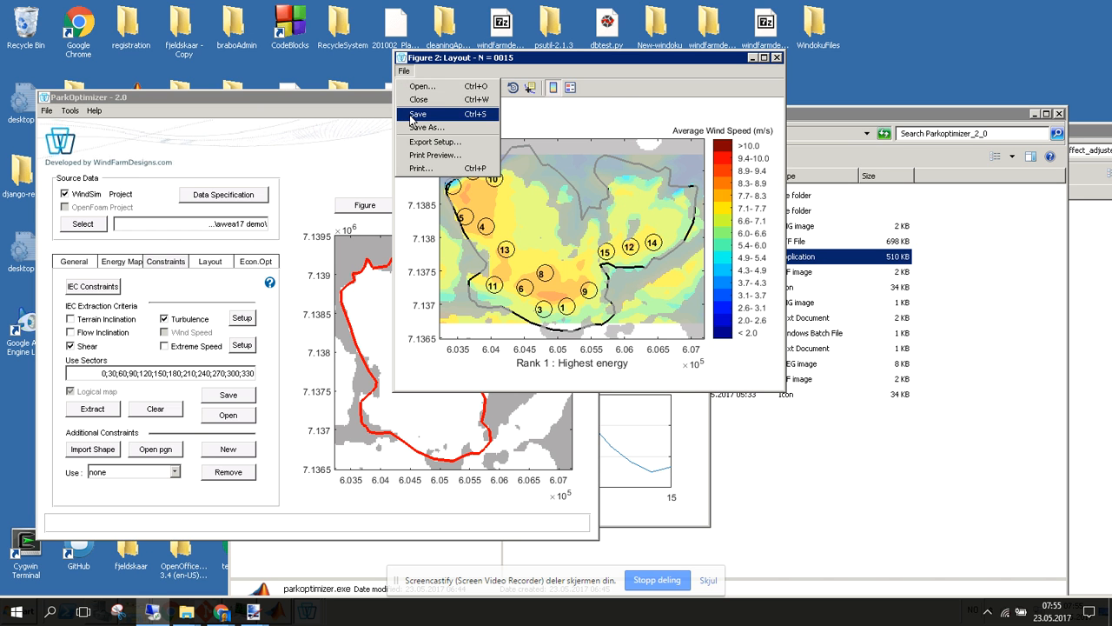
click(442, 75)
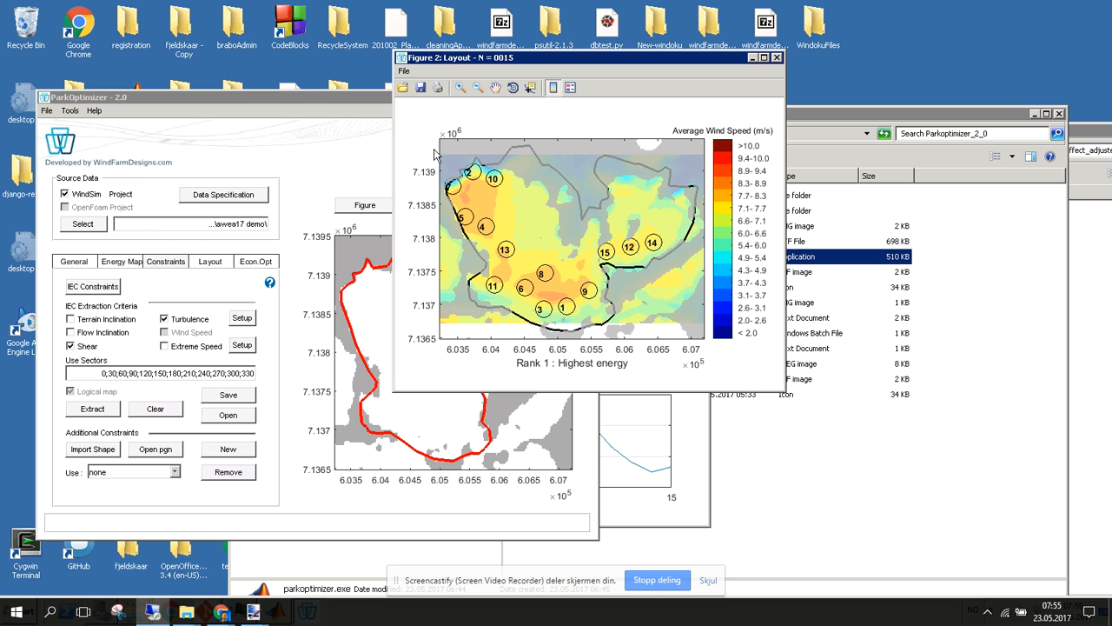
click(622, 423)
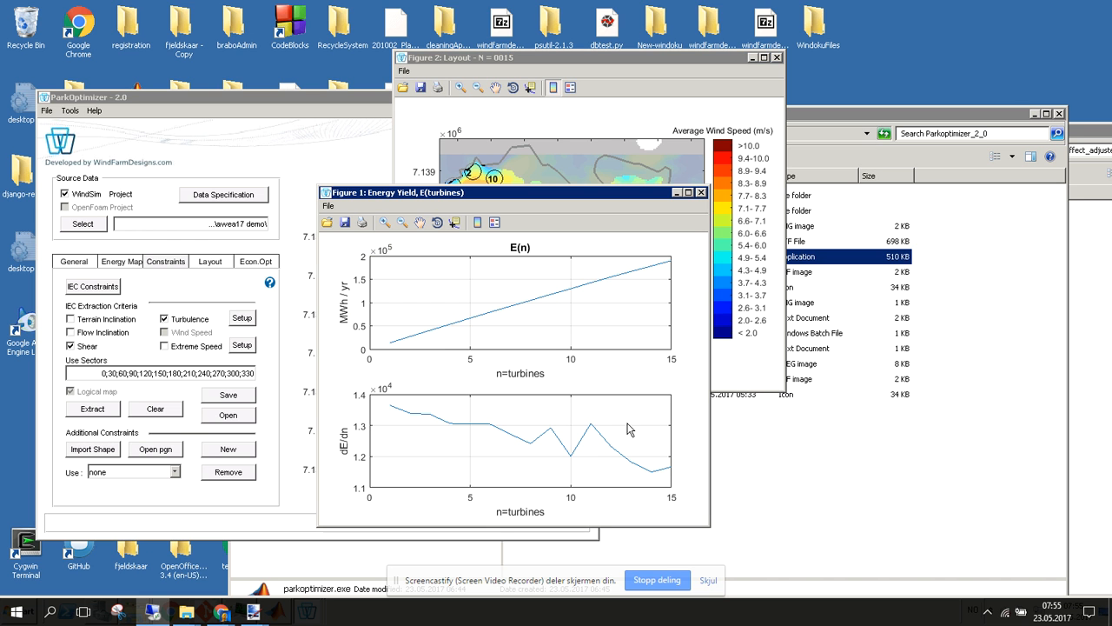
click(687, 192)
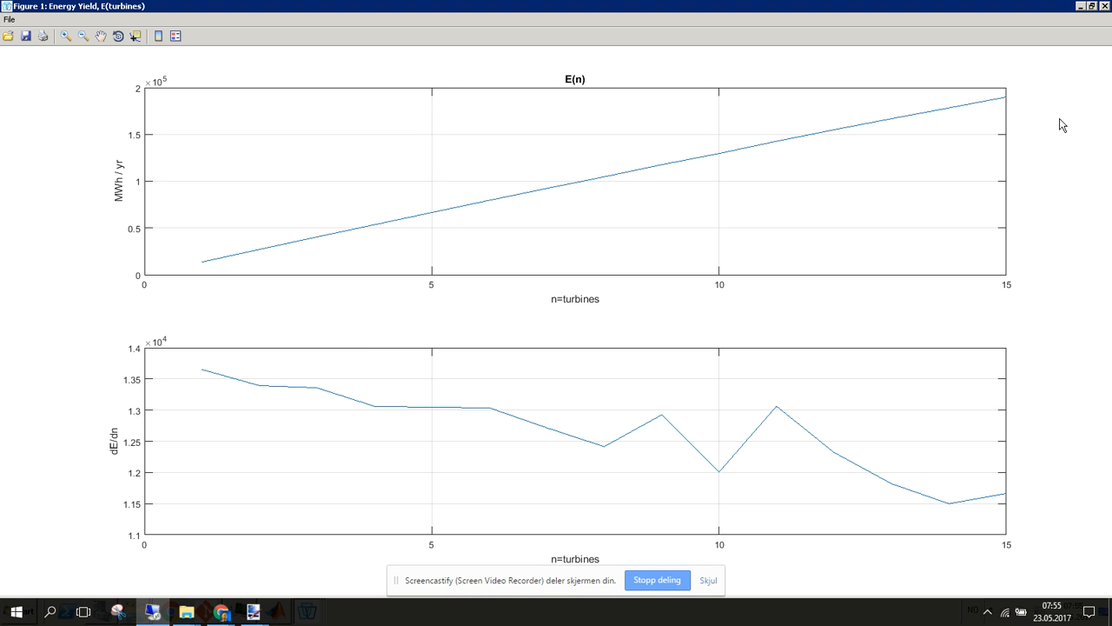
click(1104, 6)
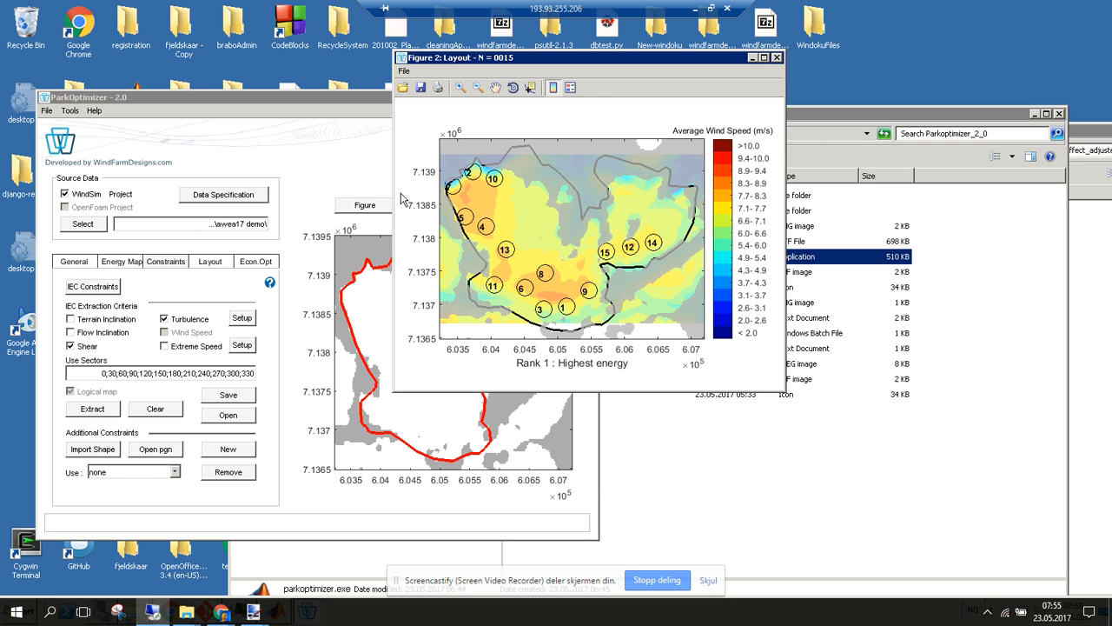
Open the constraints map and the 15-turbine layout in their own figures
click(381, 209)
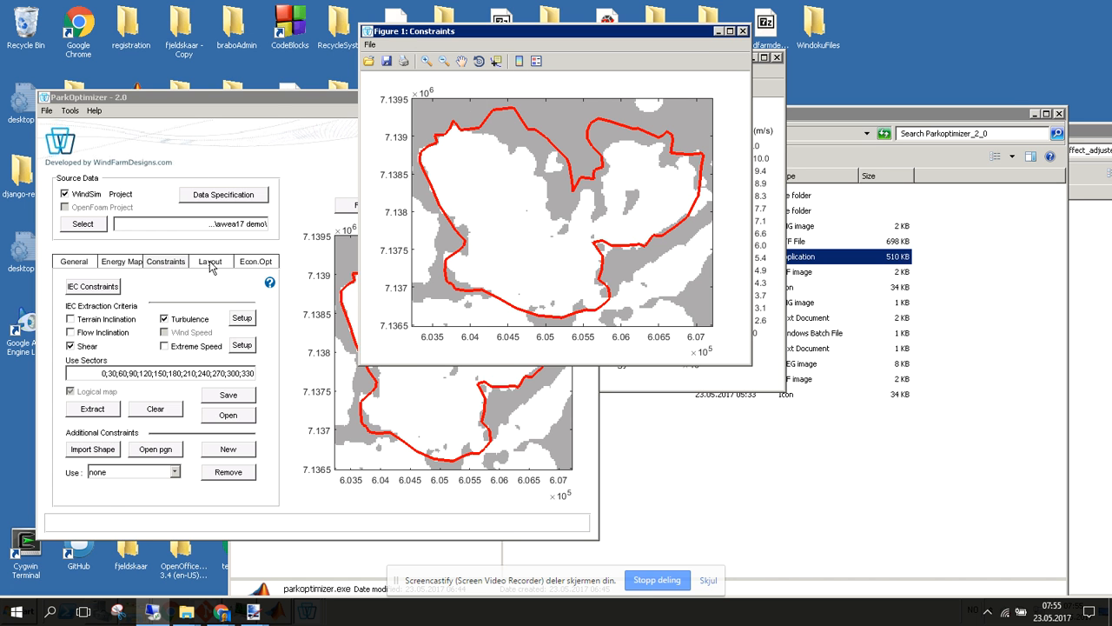
click(212, 263)
click(356, 204)
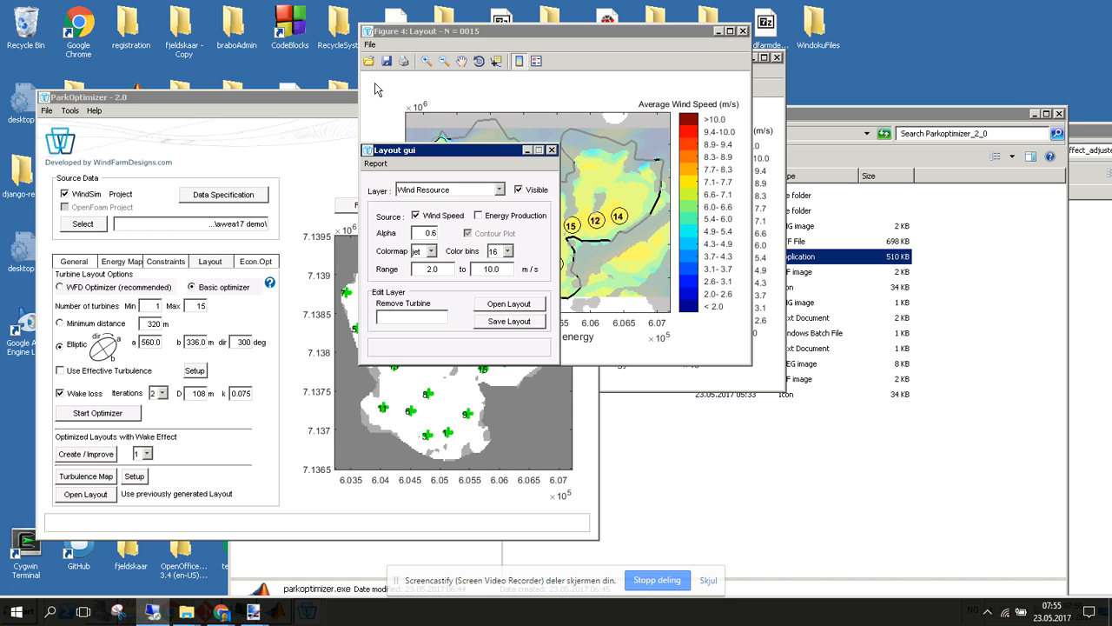
Export the IEC constraints report for the 15-turbine layout as layout0015_iec.txt in the parkoptimizer folder
click(376, 164)
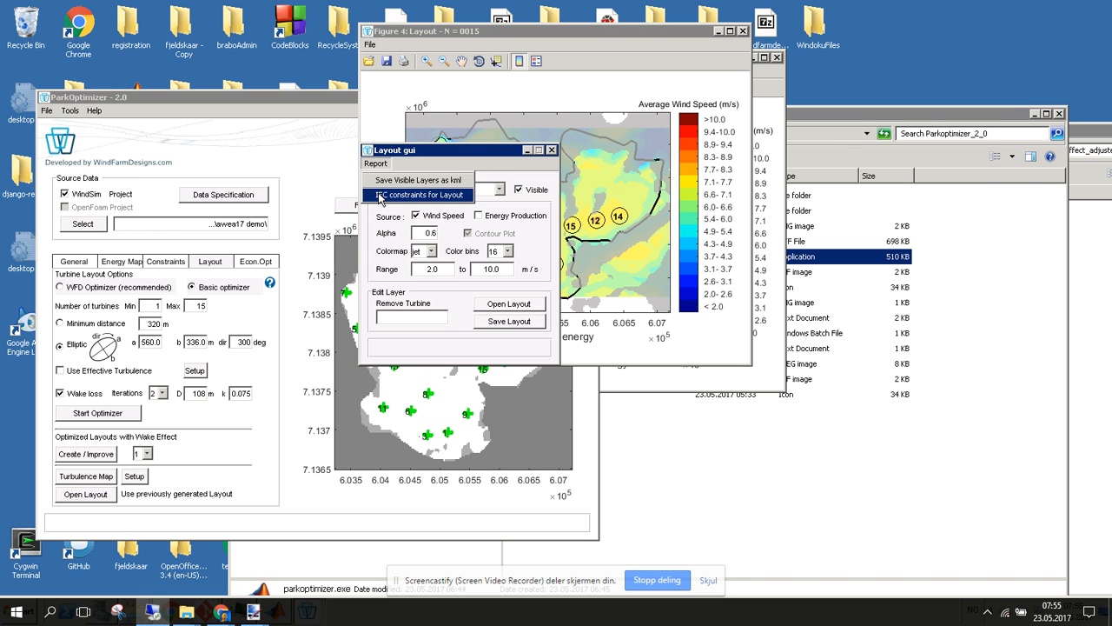
click(380, 194)
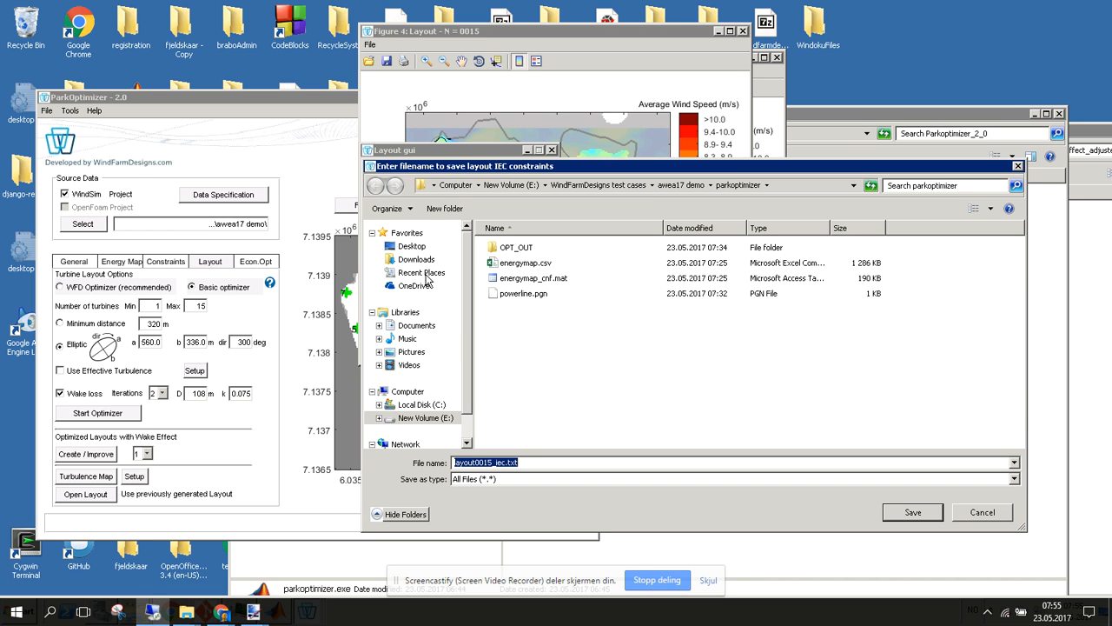
click(519, 462)
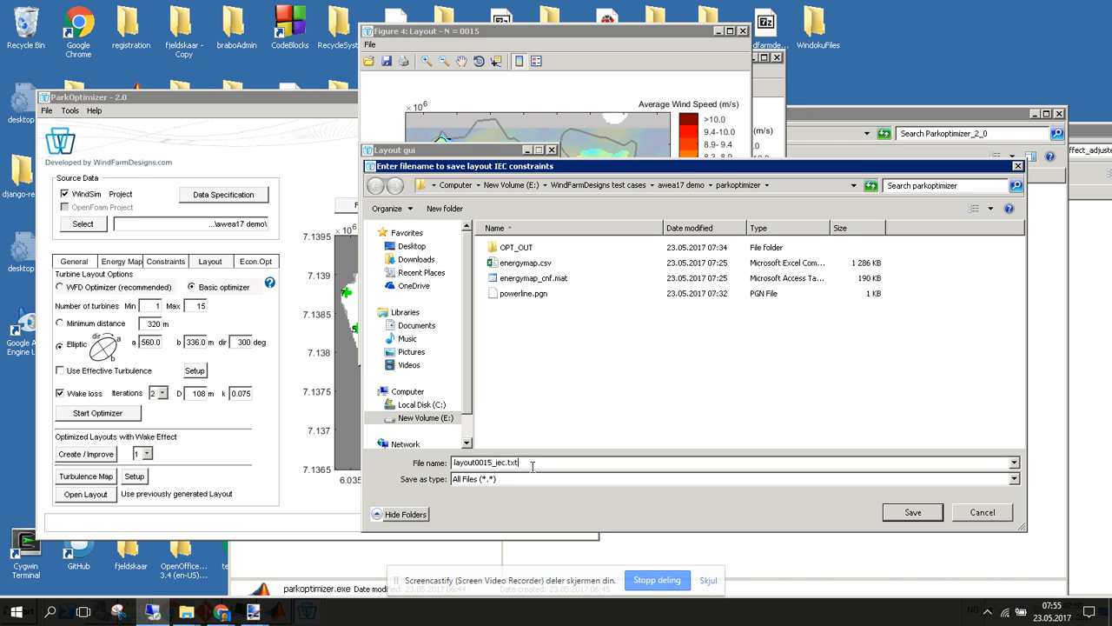
click(896, 521)
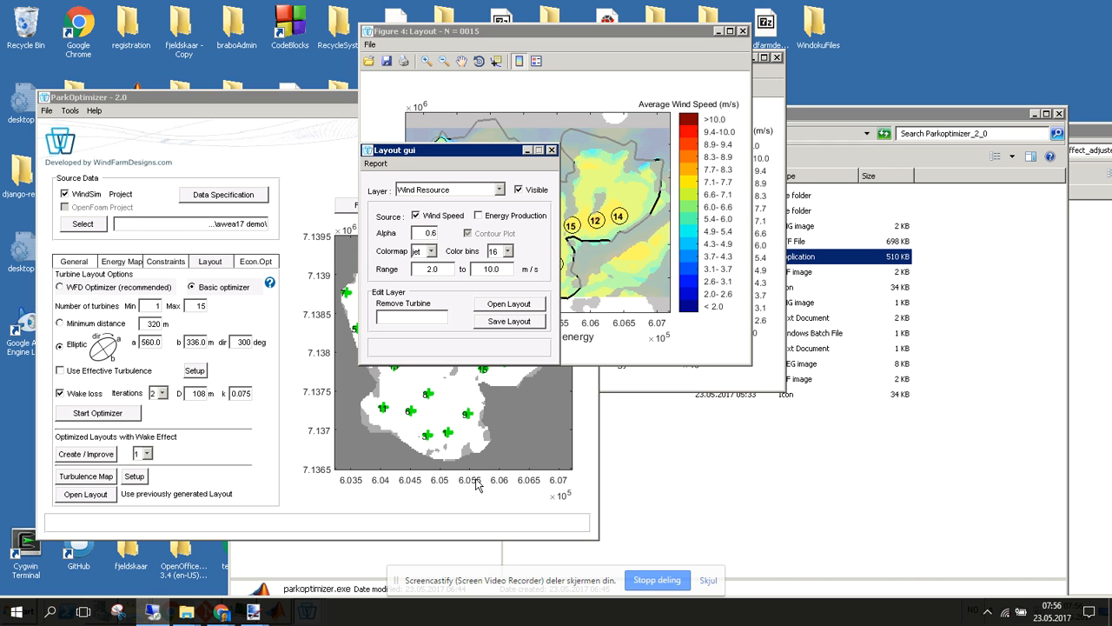
Bring the results folder window to the front and go up to the awea17 demo's parkoptimizer folder to locate the exported report
click(730, 444)
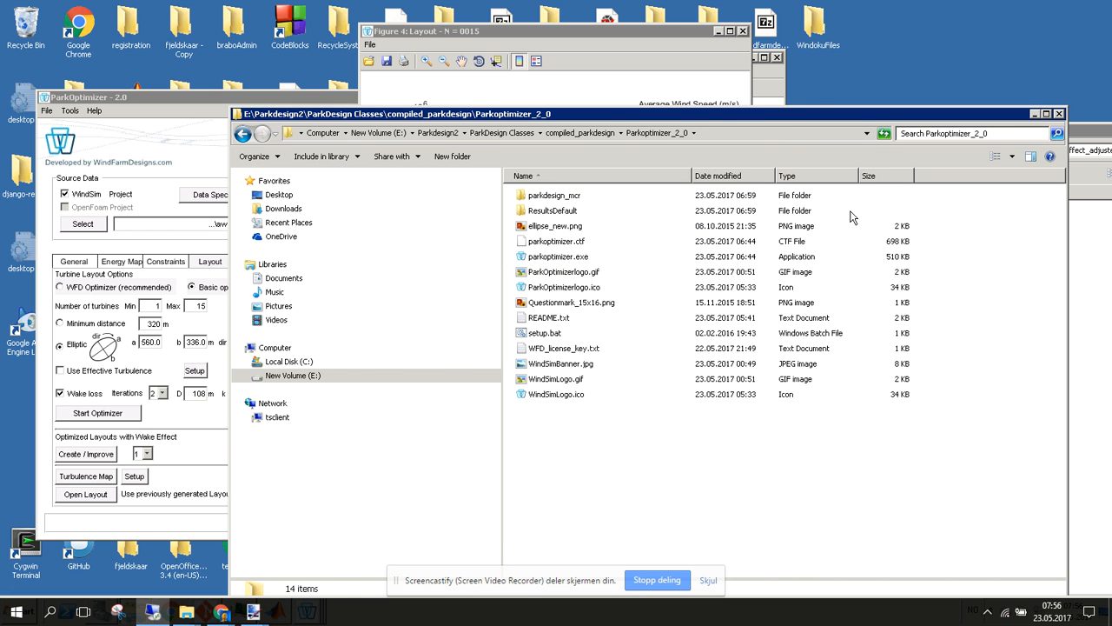
click(1075, 277)
drag(920, 137, 842, 142)
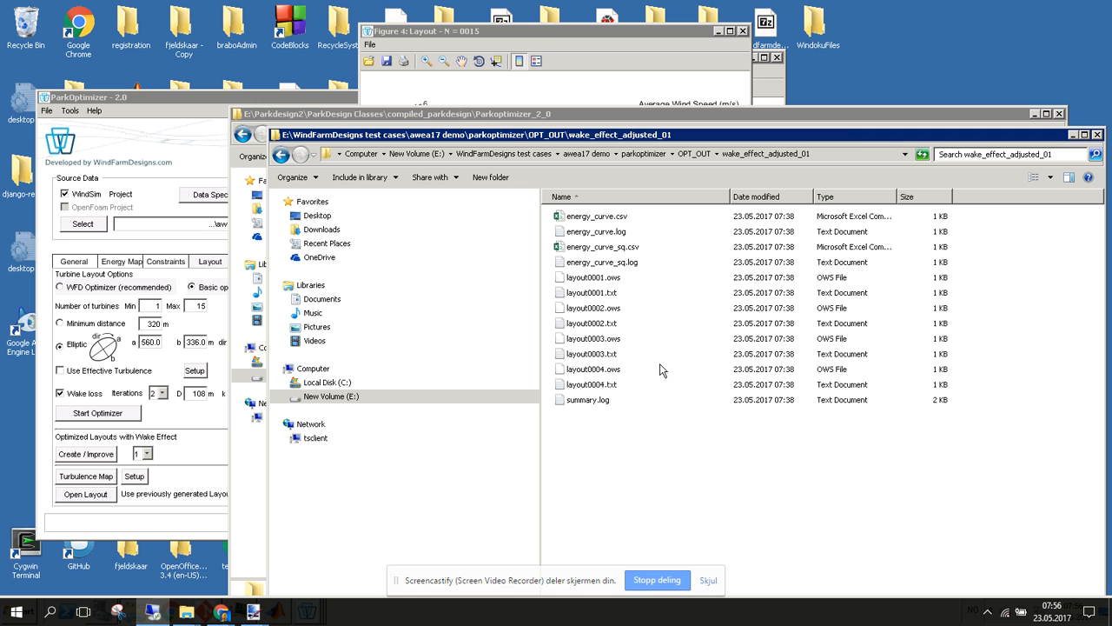
click(696, 154)
click(643, 153)
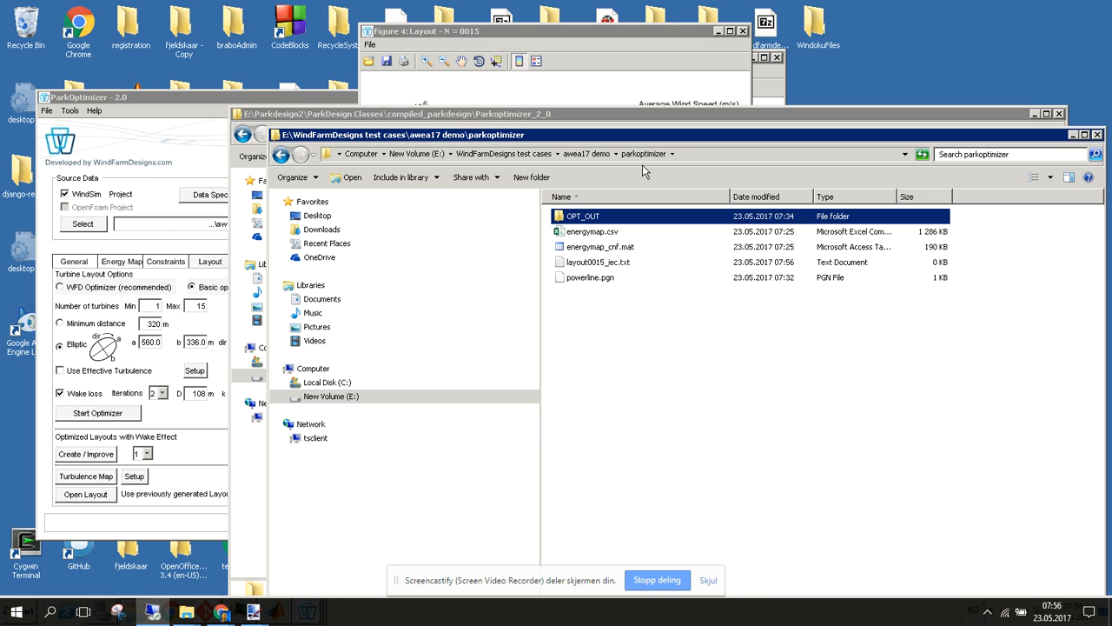
Open the awea17 demo's parkoptimizer turb 2 folder and widen the name column to read the AEP assessment file's full name
click(594, 154)
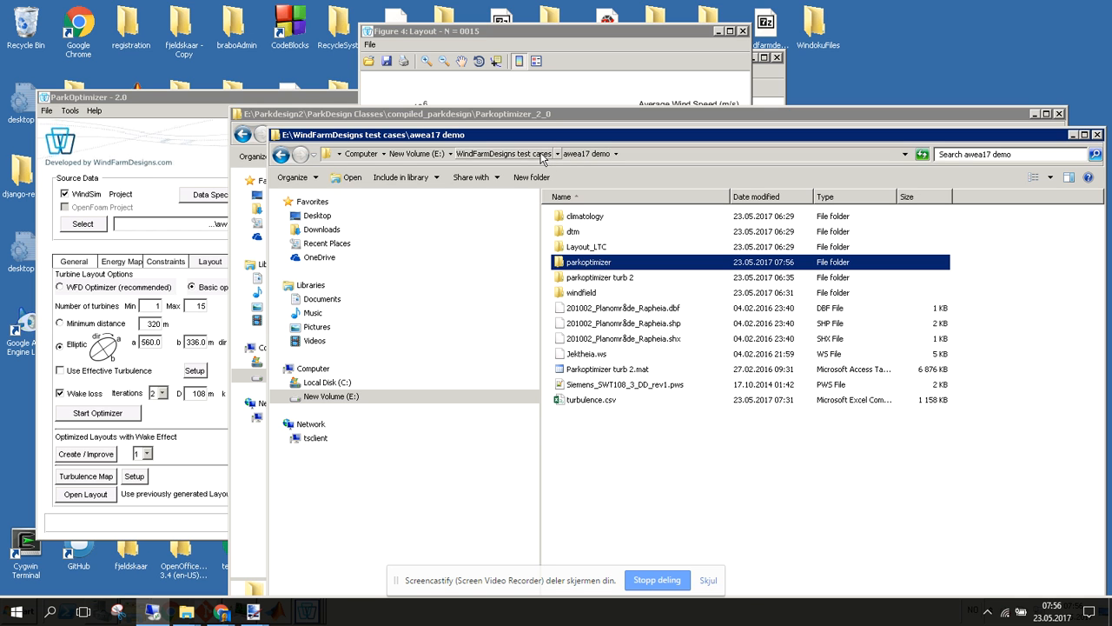
double_click(613, 277)
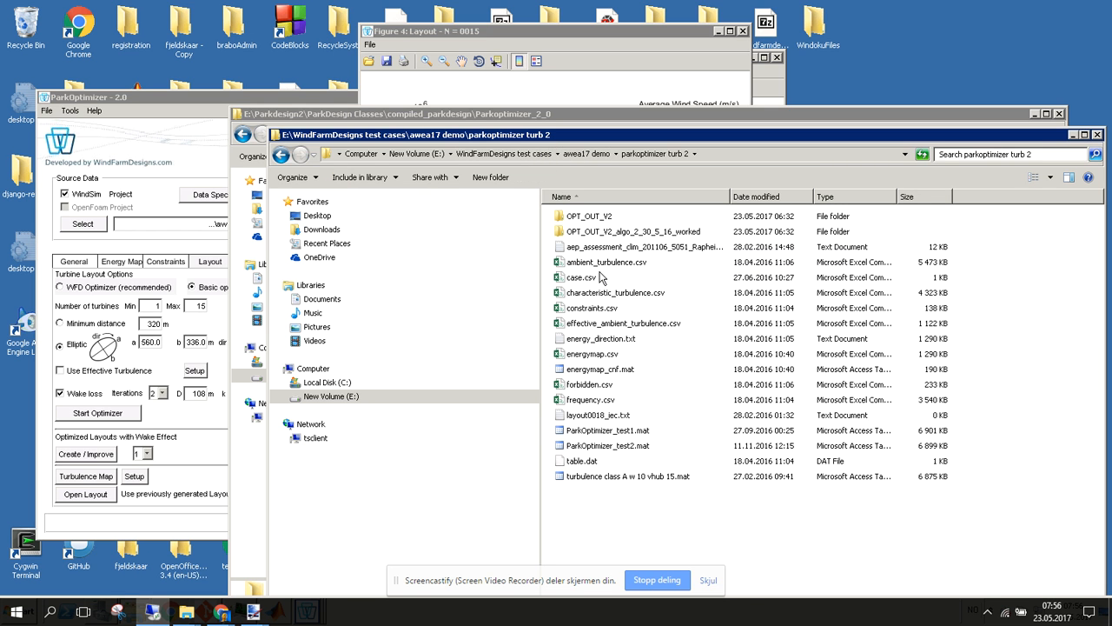
click(599, 247)
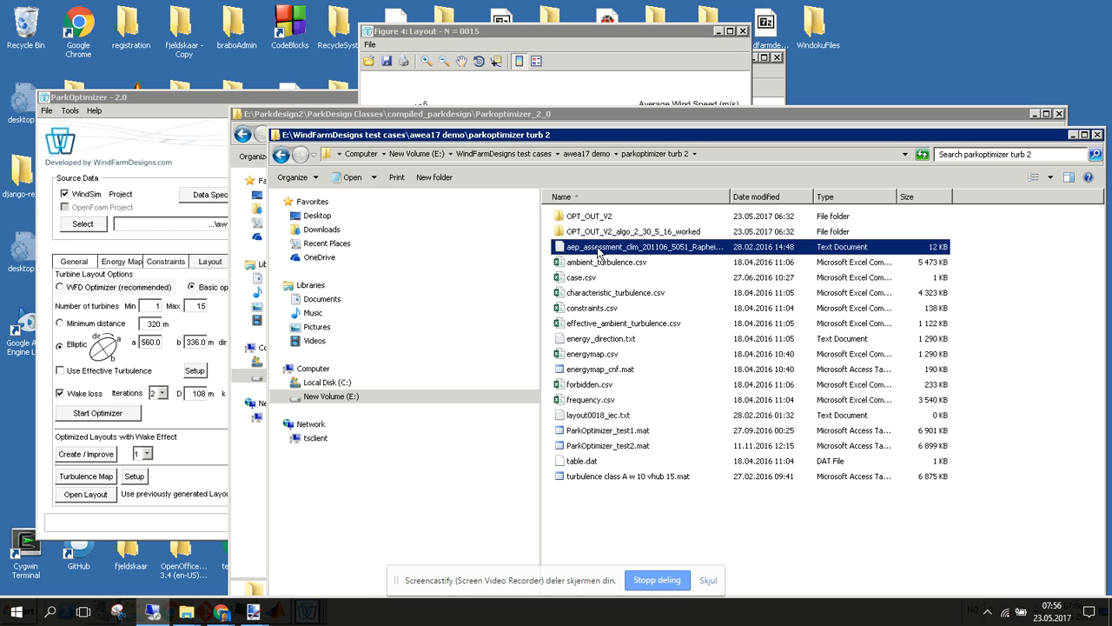
drag(728, 196, 556, 196)
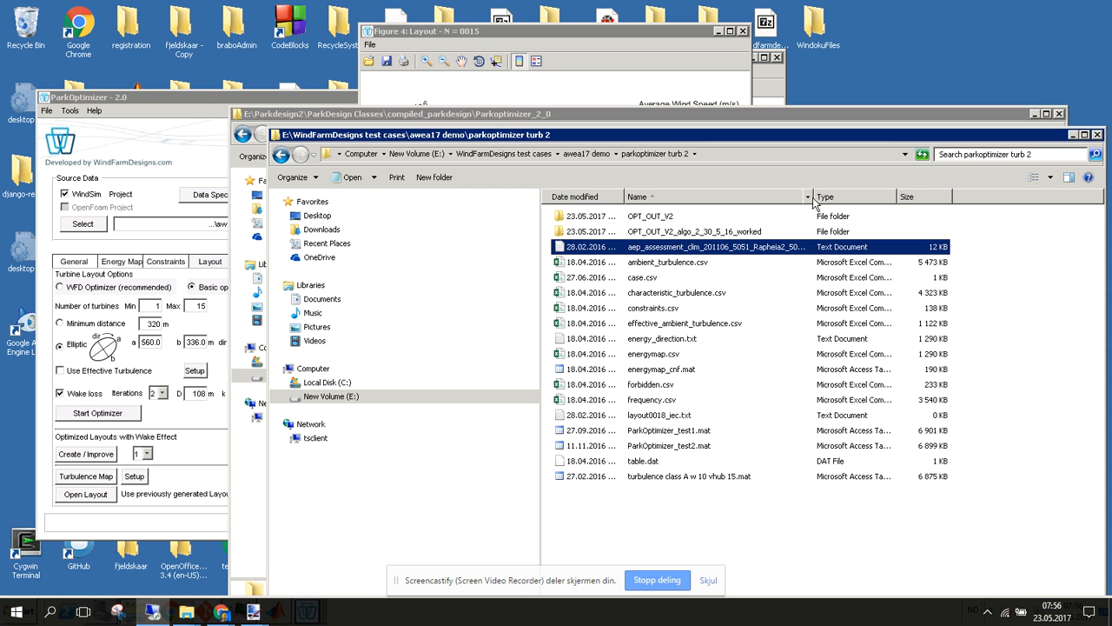
drag(815, 197, 954, 197)
drag(588, 198, 700, 215)
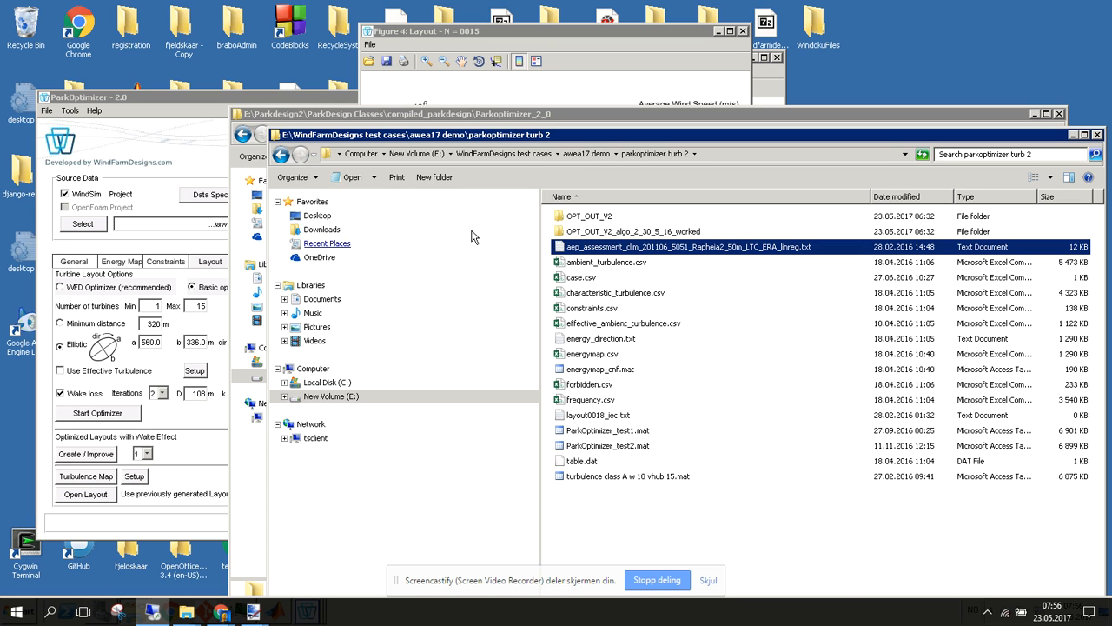
Look through the Jektheia benchmark test case folder and its parkoptimizer3 subfolder
click(541, 156)
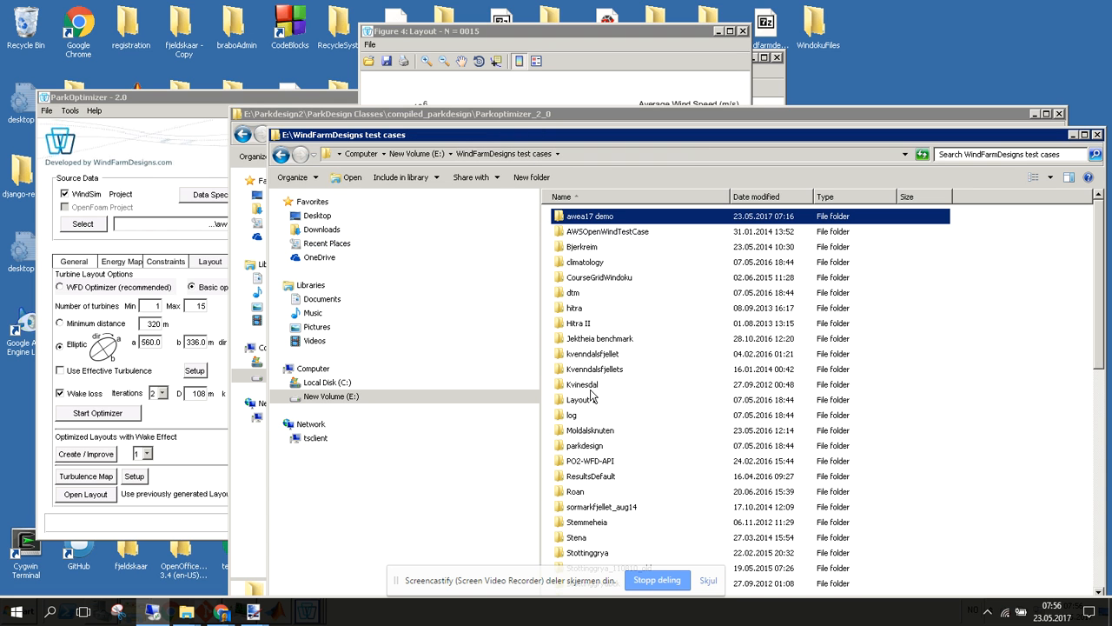
double_click(588, 343)
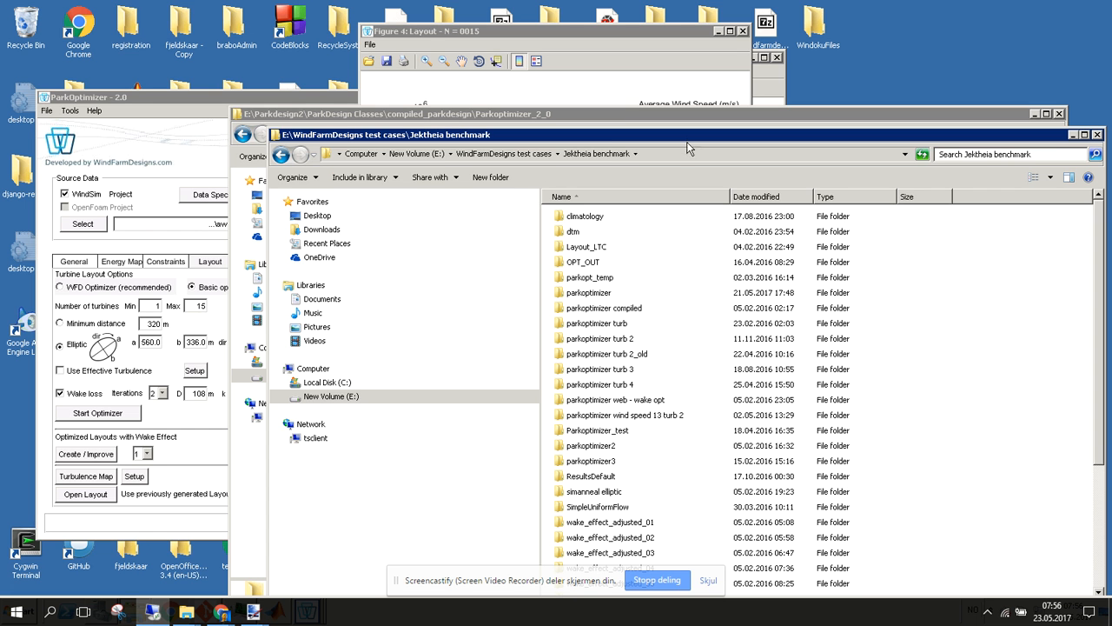
drag(687, 139, 543, 67)
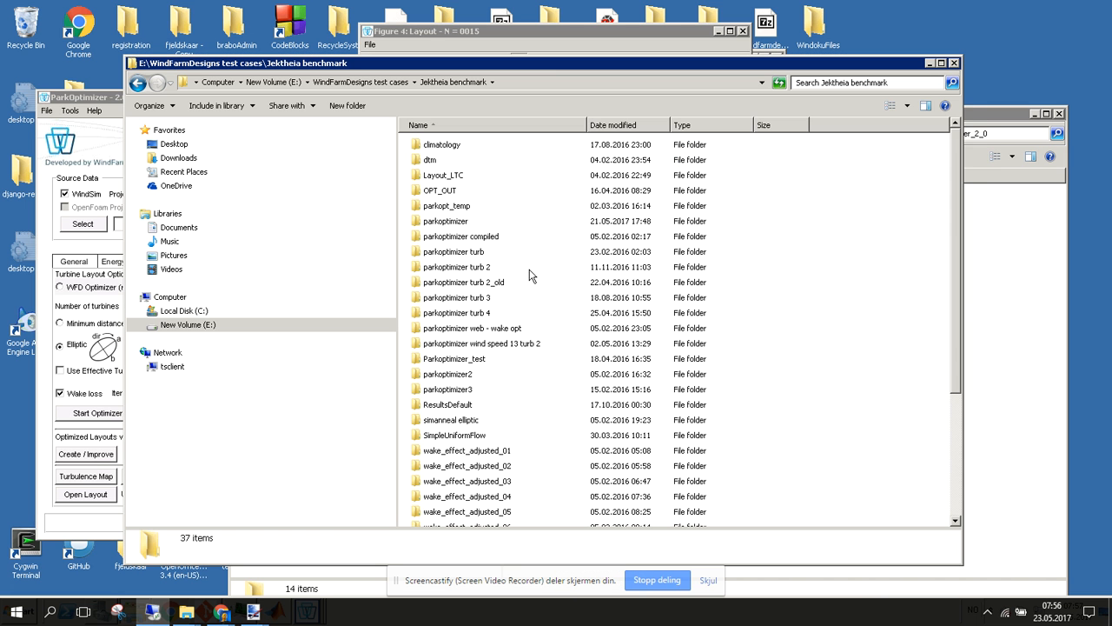
drag(956, 369, 952, 534)
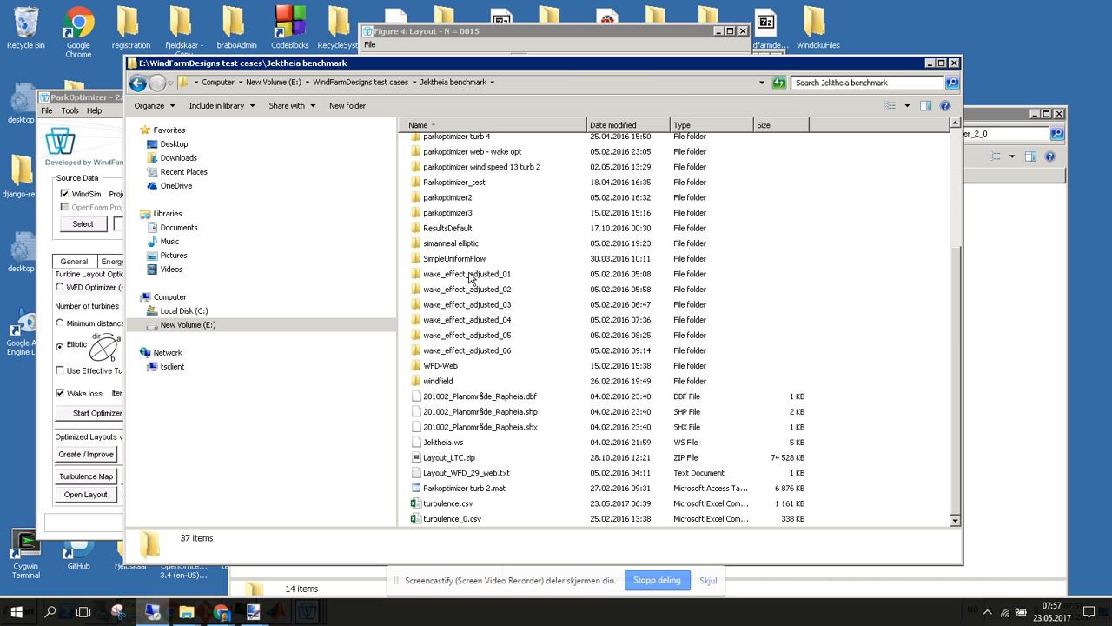
double_click(465, 213)
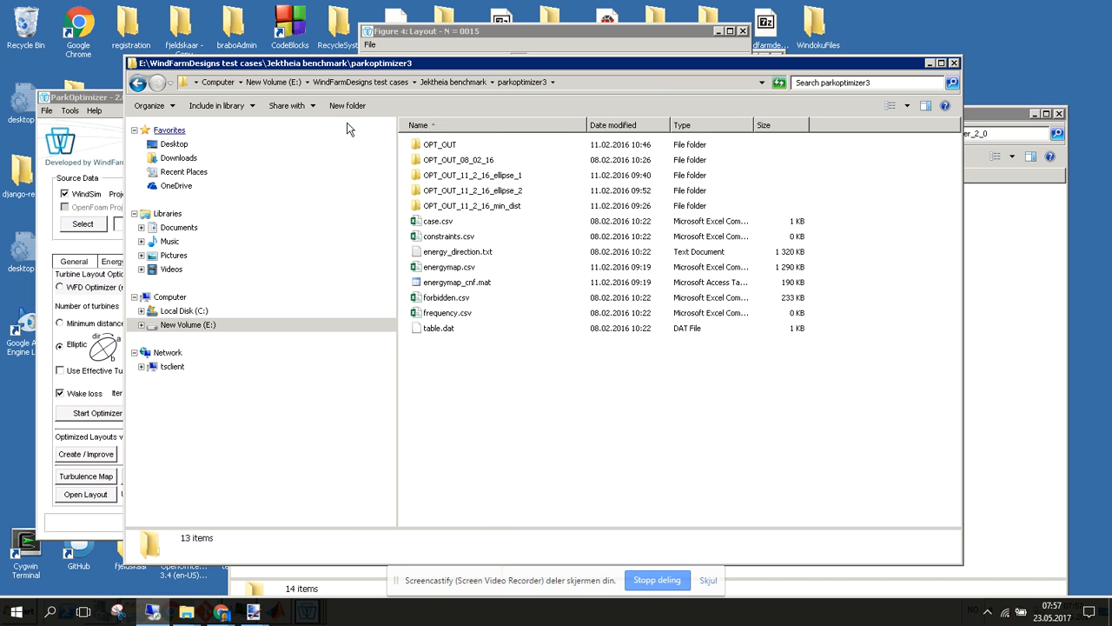
click(435, 85)
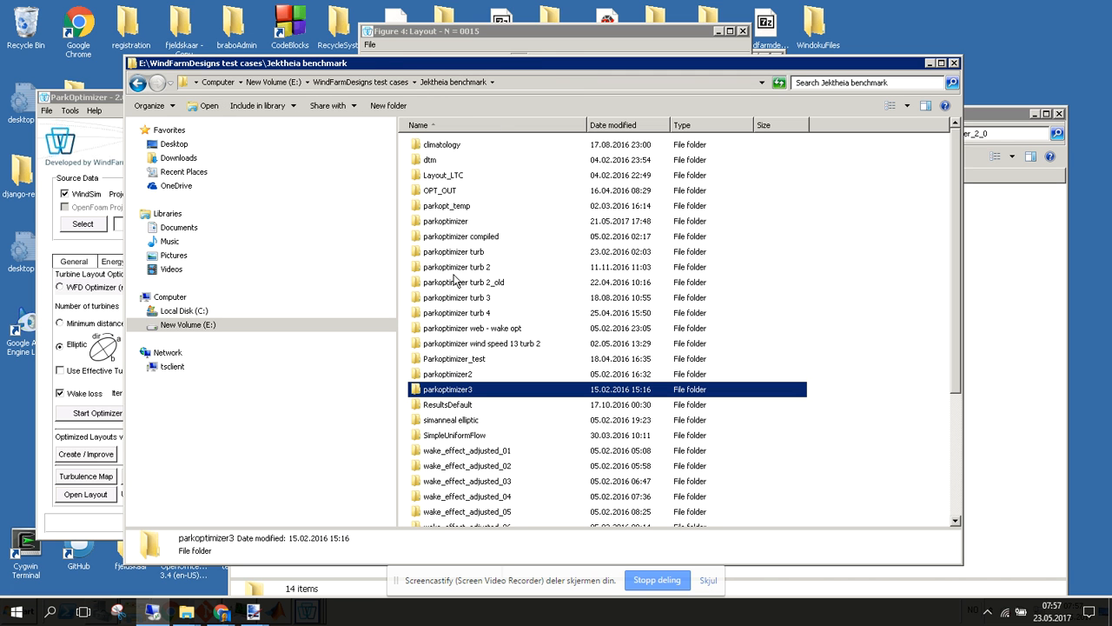
Open the Jektheia benchmark's parkoptimizer turb 2 folder, widen the name column and look through its result files
double_click(454, 266)
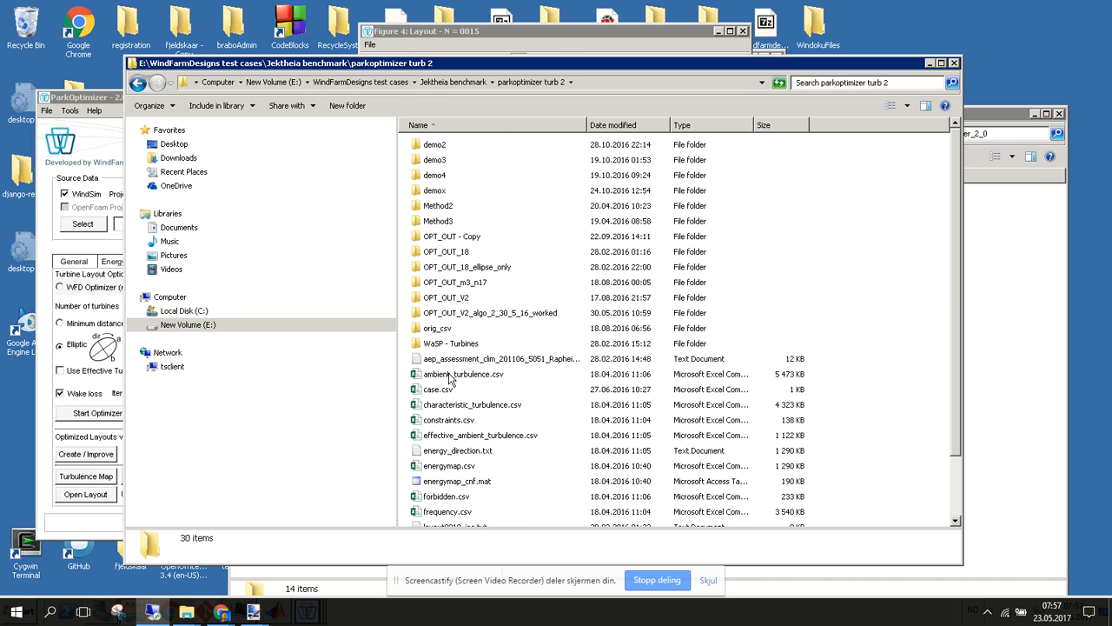
click(479, 359)
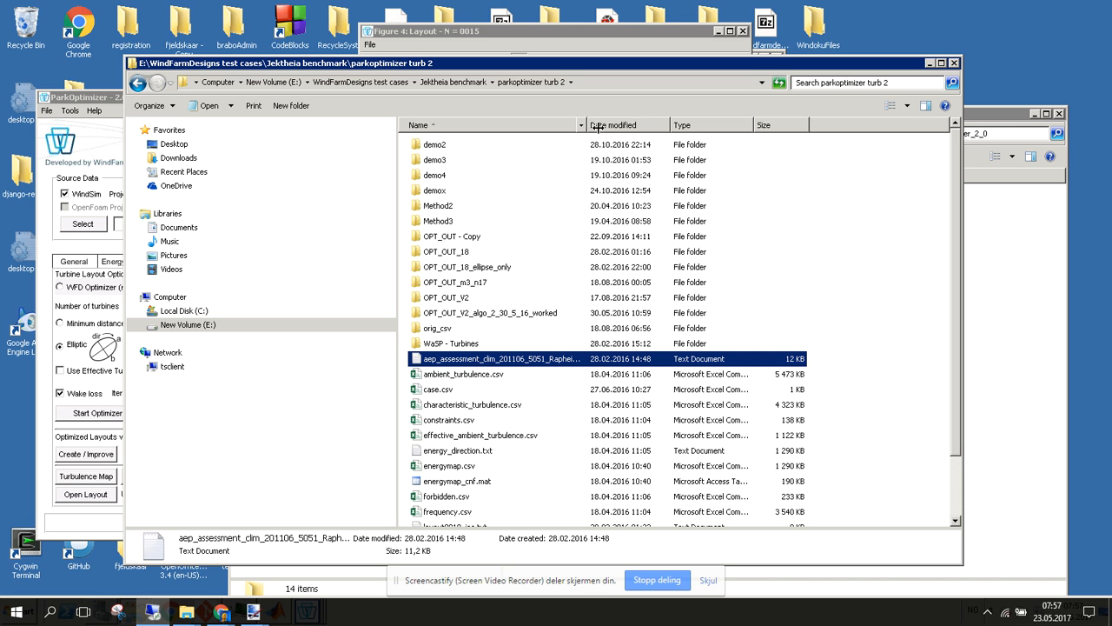
drag(587, 125, 738, 130)
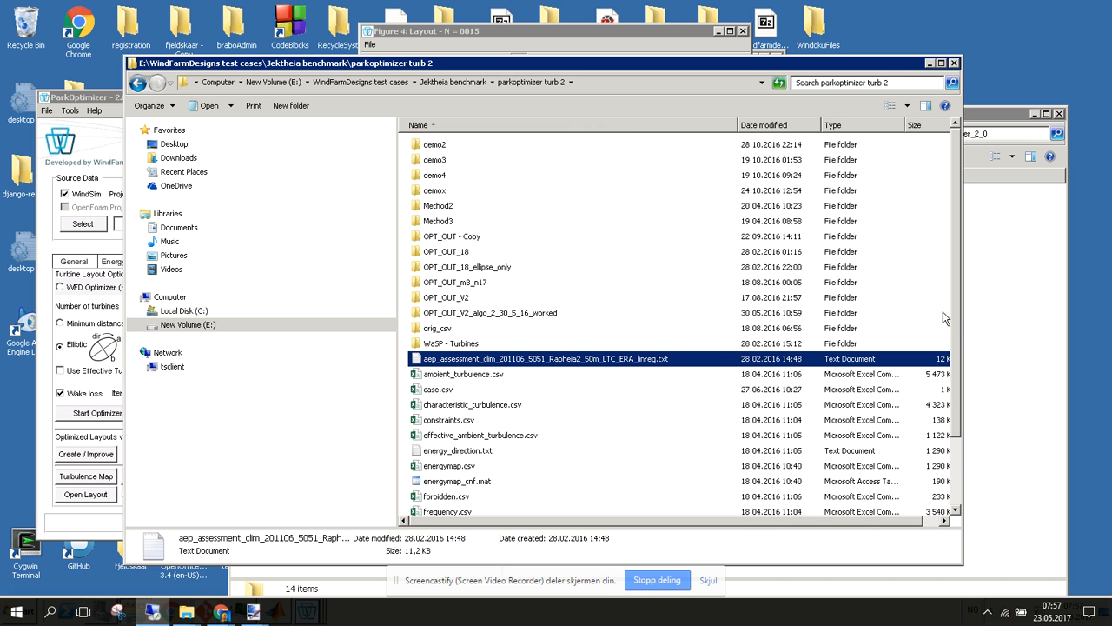
drag(959, 321, 959, 404)
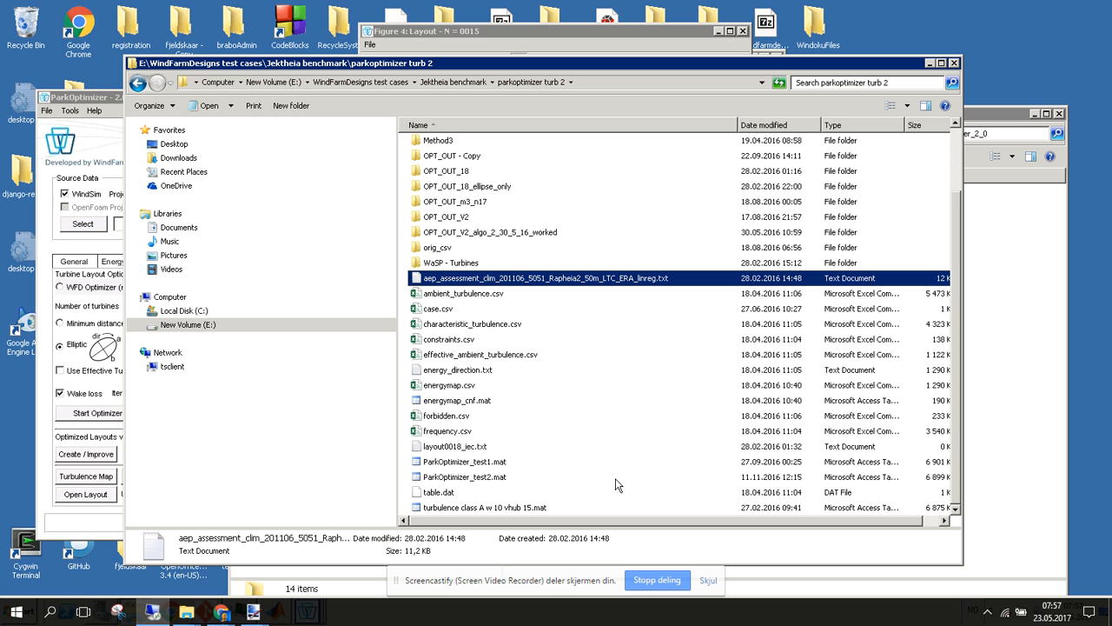
Open the layout0018_iec.txt report in TextPad to check its contents, and close it again
click(480, 449)
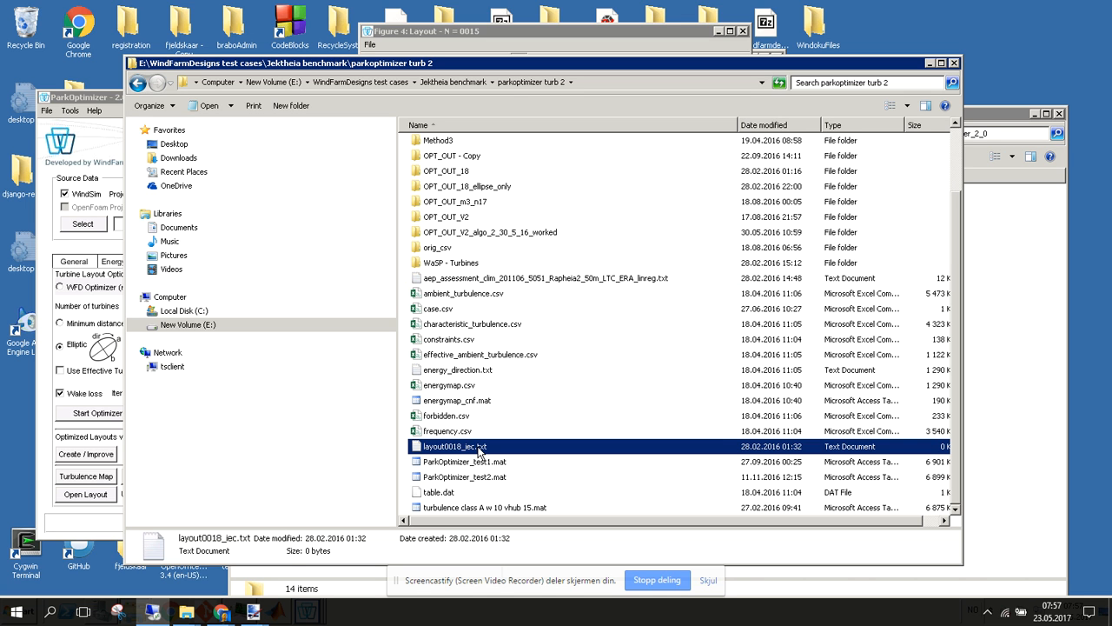
right_click(479, 450)
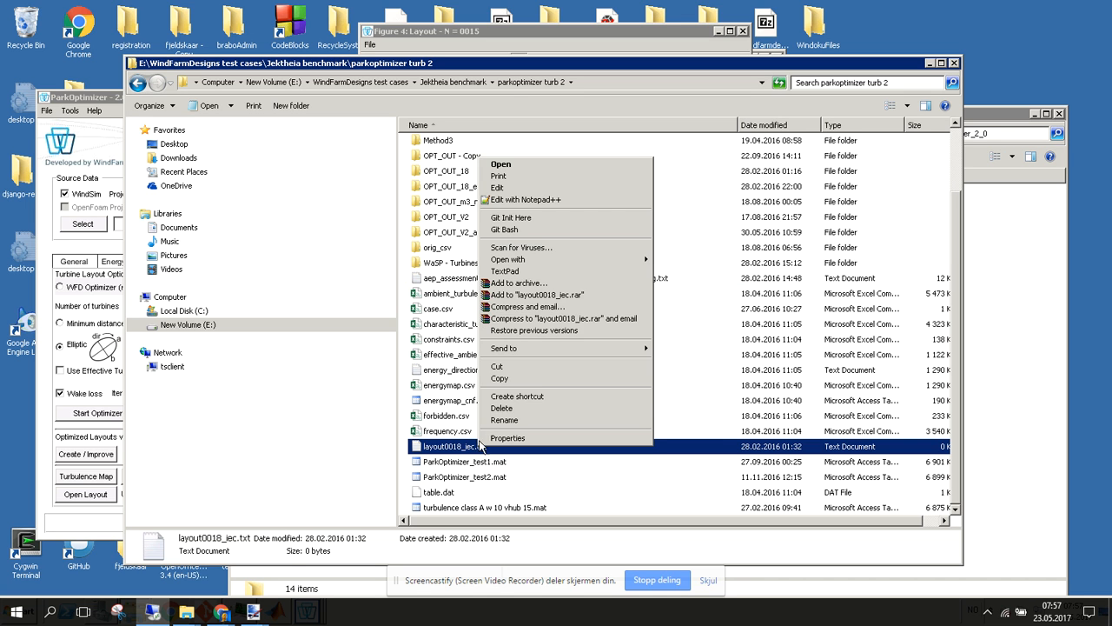
click(502, 271)
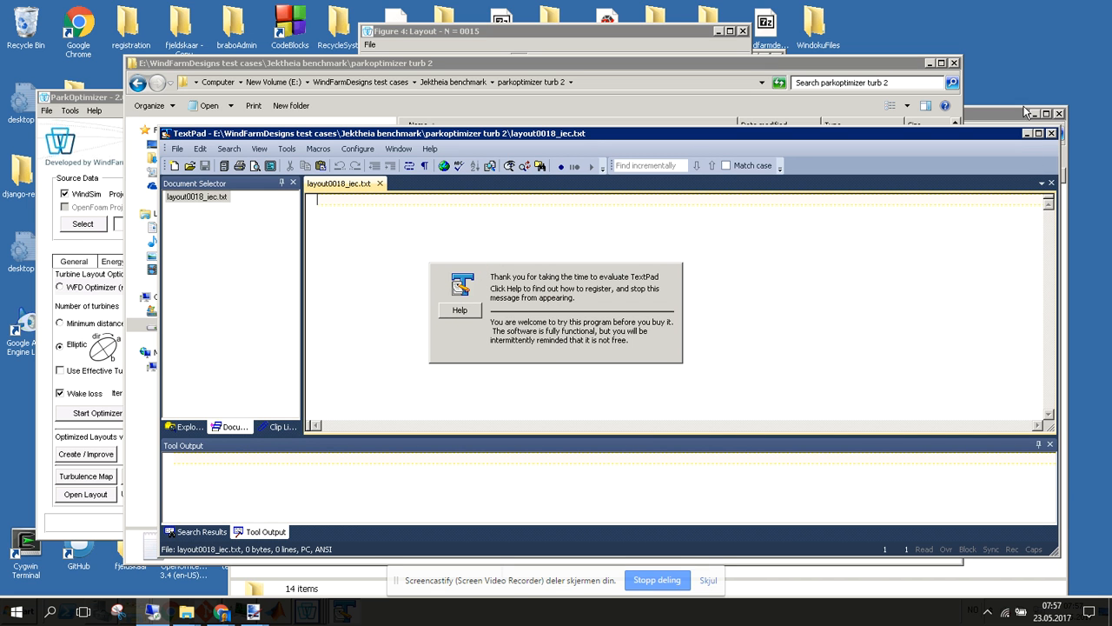
click(1052, 134)
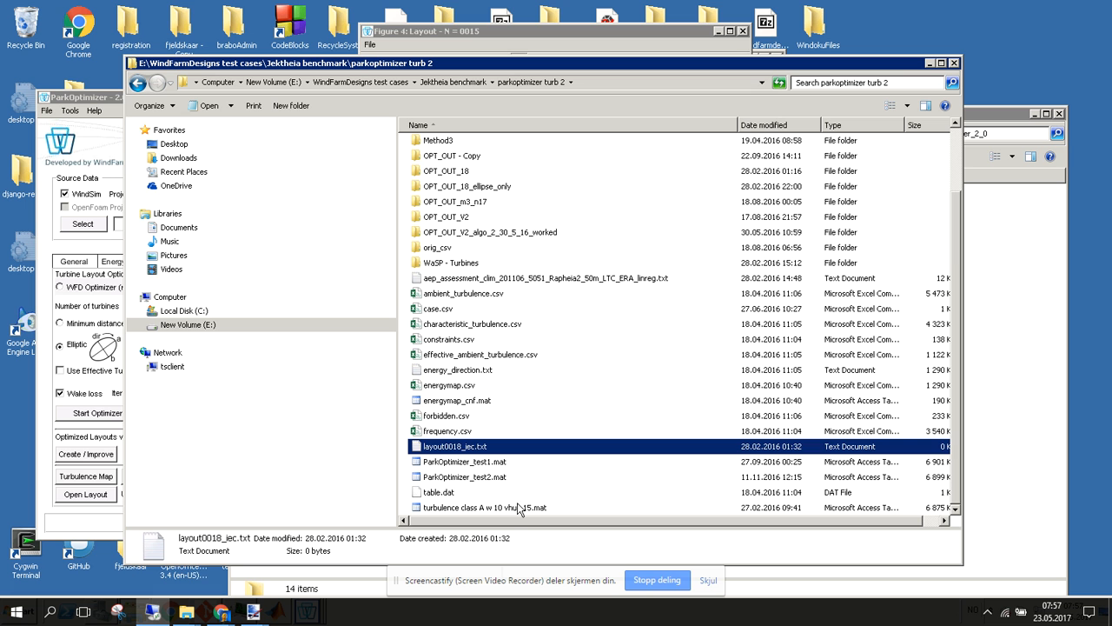
Look through the OPT_OUT_m3_n17 folder for an IEC report and return to the parkoptimizer turb 2 folder
scroll(959, 426, up, 2)
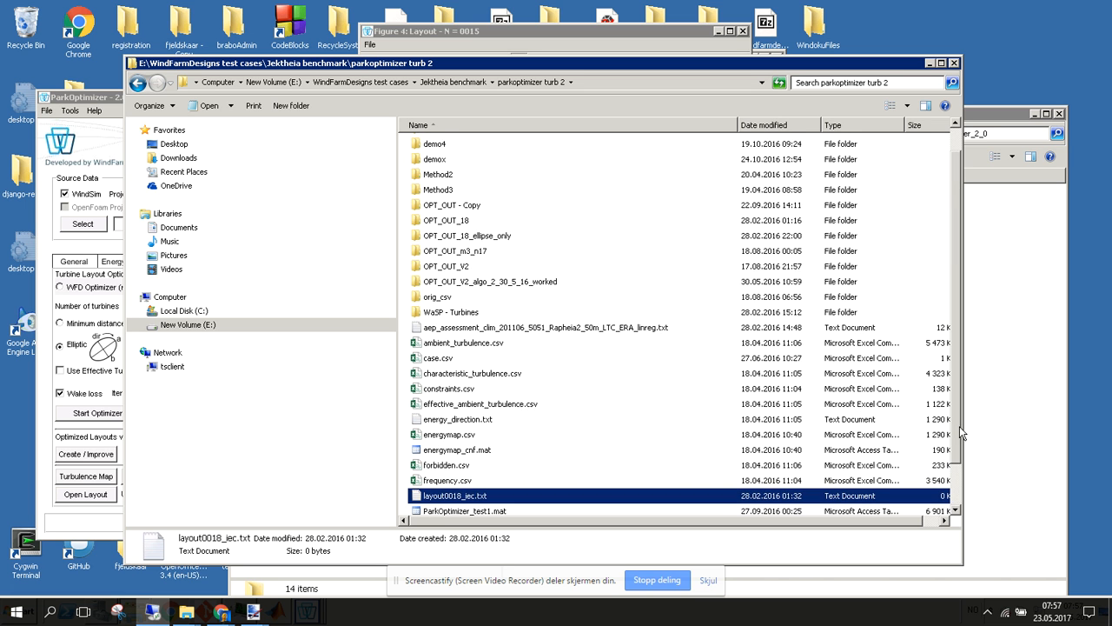
double_click(445, 283)
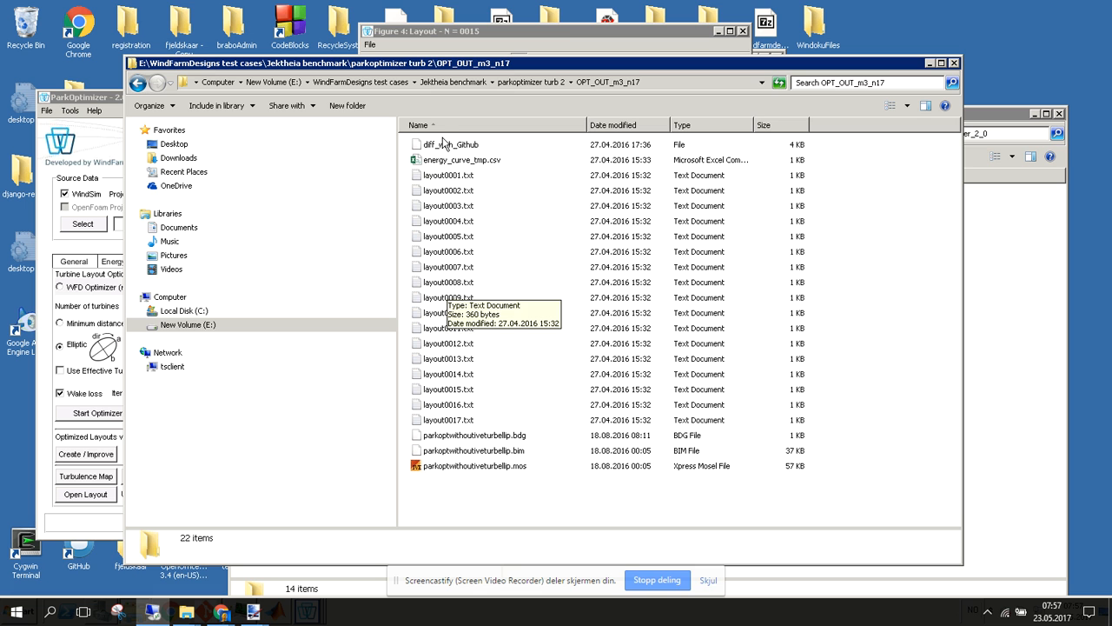
click(534, 83)
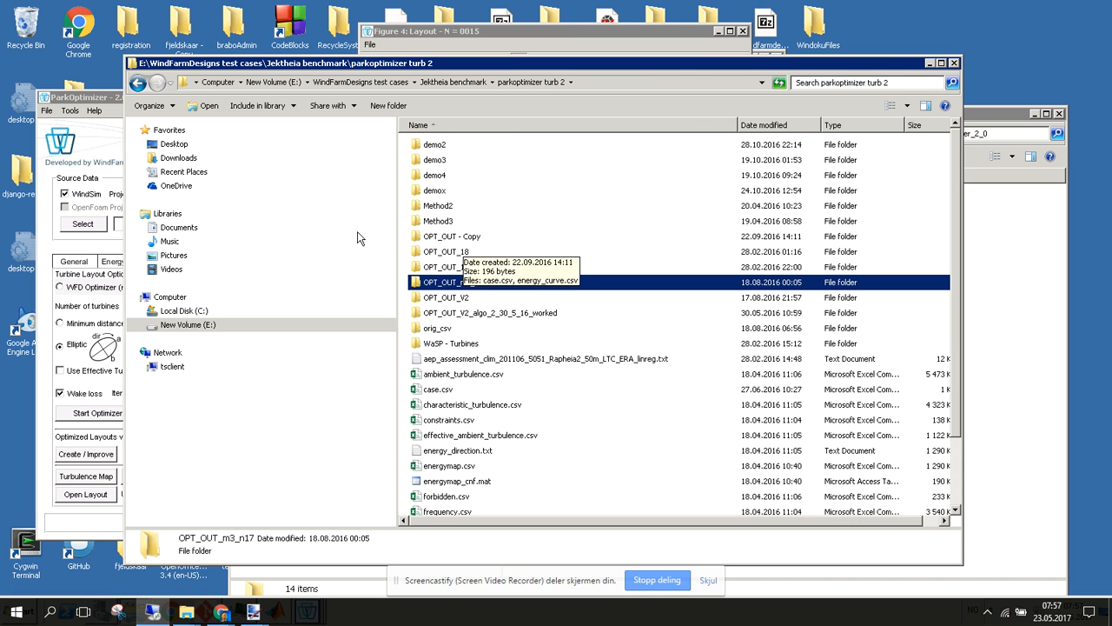
click(107, 96)
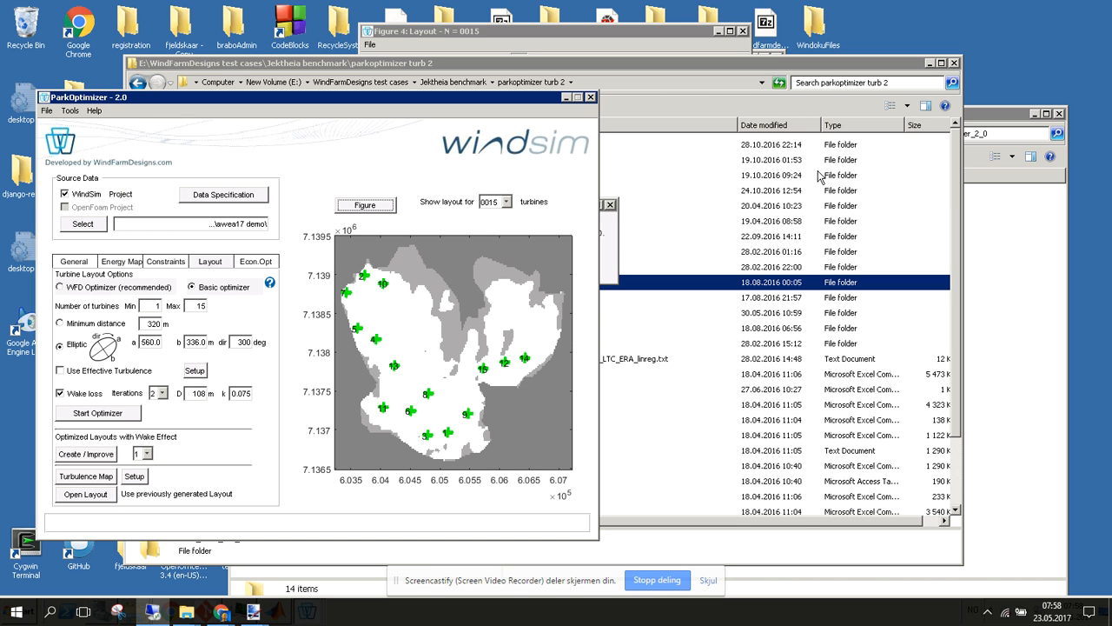
click(798, 63)
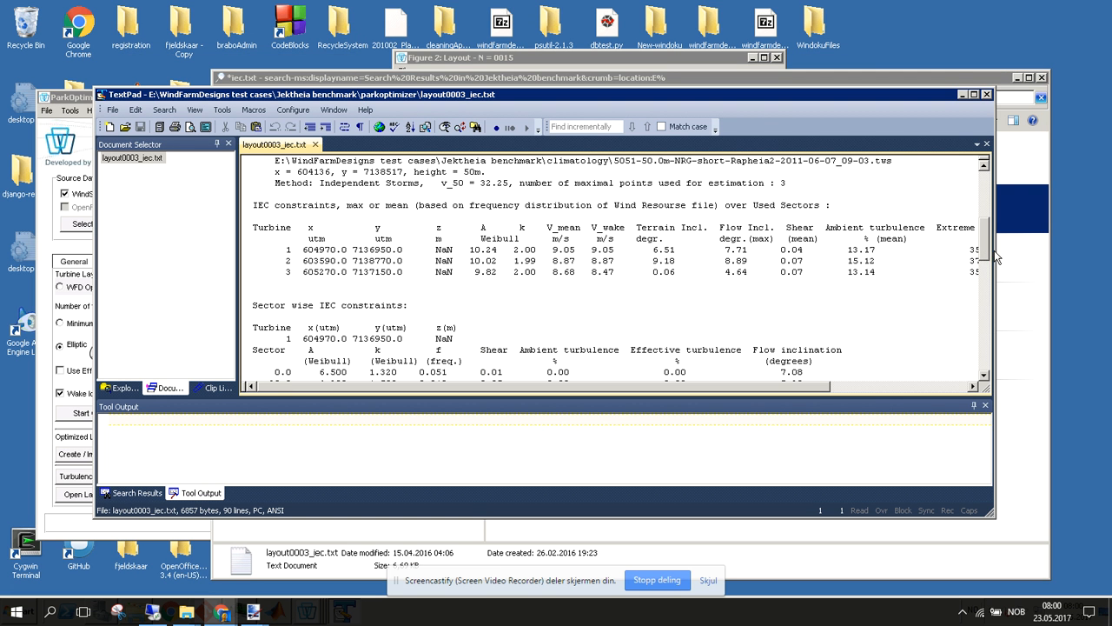
Examine the per-turbine IEC constraints table in layout0003_iec.txt, including the extreme speed and effective turbulence columns
scroll(1000, 254, up, 1)
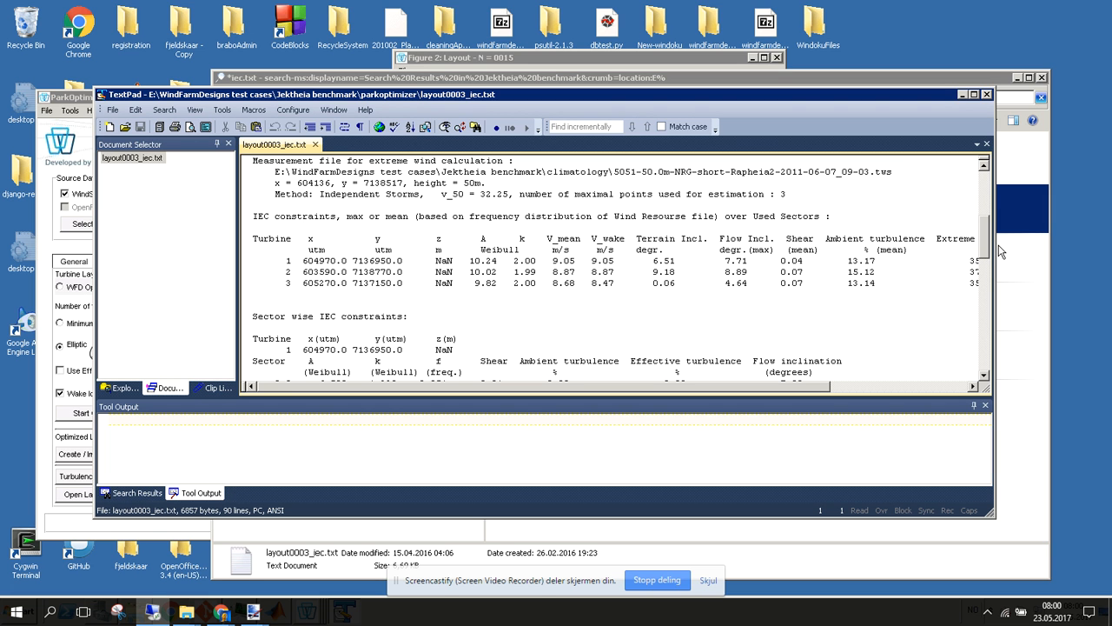
drag(796, 386, 938, 385)
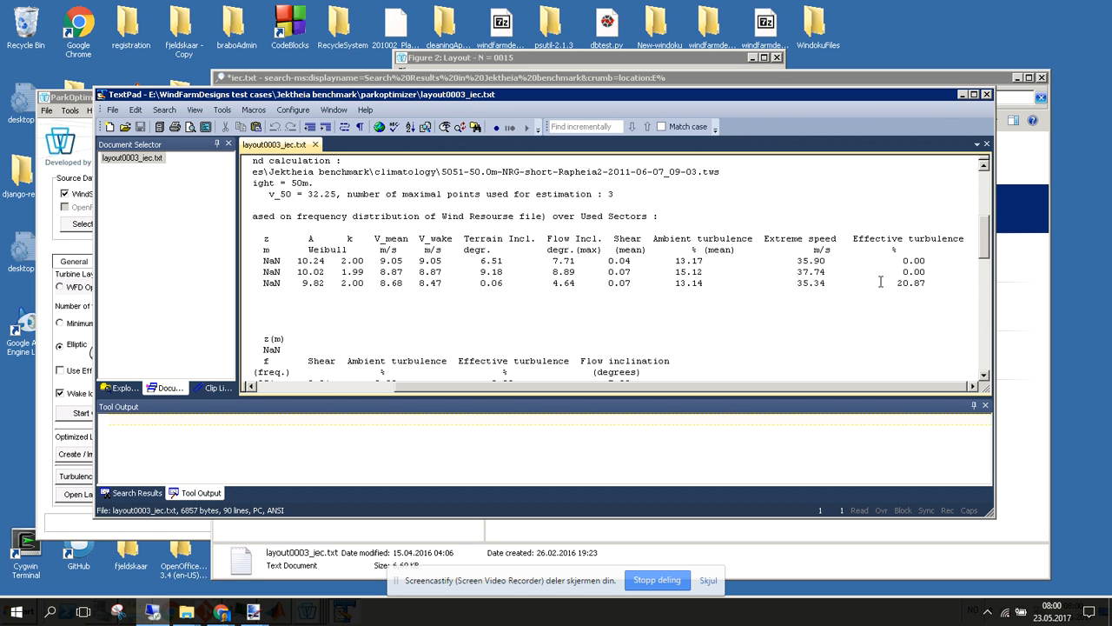
mouse_move(993, 260)
mouse_down()
mouse_move(988, 247)
mouse_move(986, 261)
mouse_up()
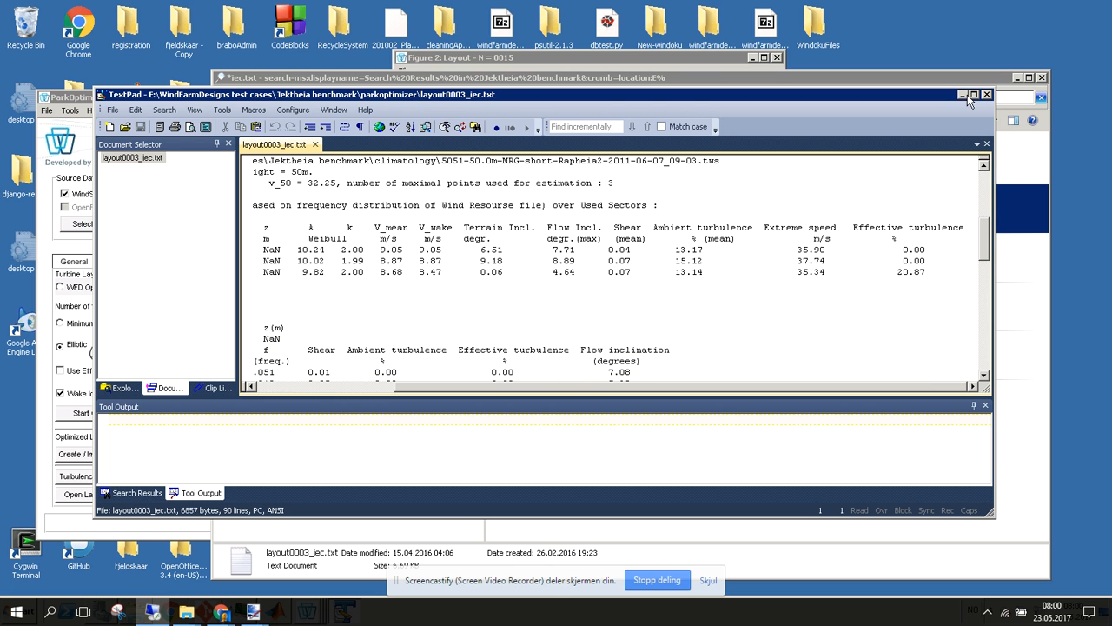